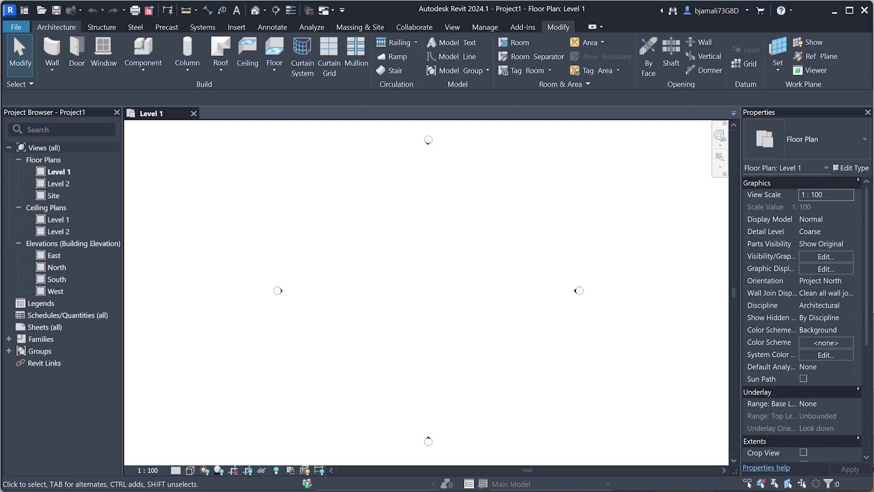
Browse the Modify and Architecture tools, starting and then cancelling door placement
click(558, 27)
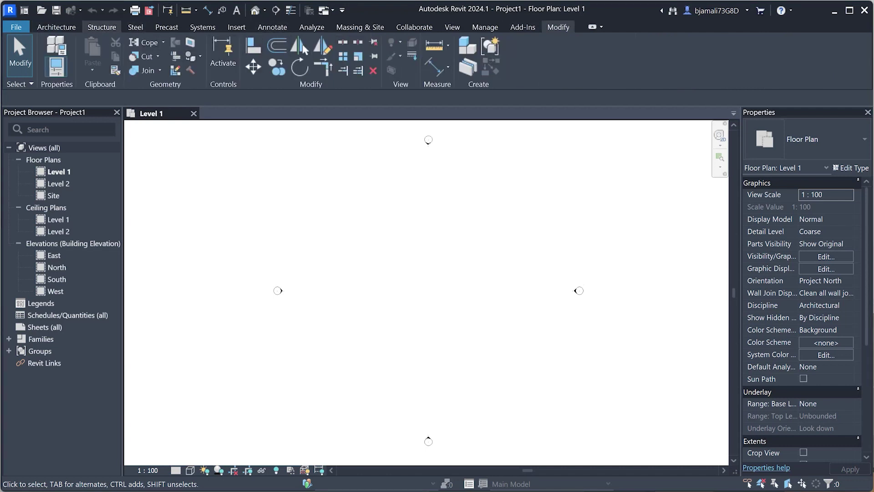
click(56, 27)
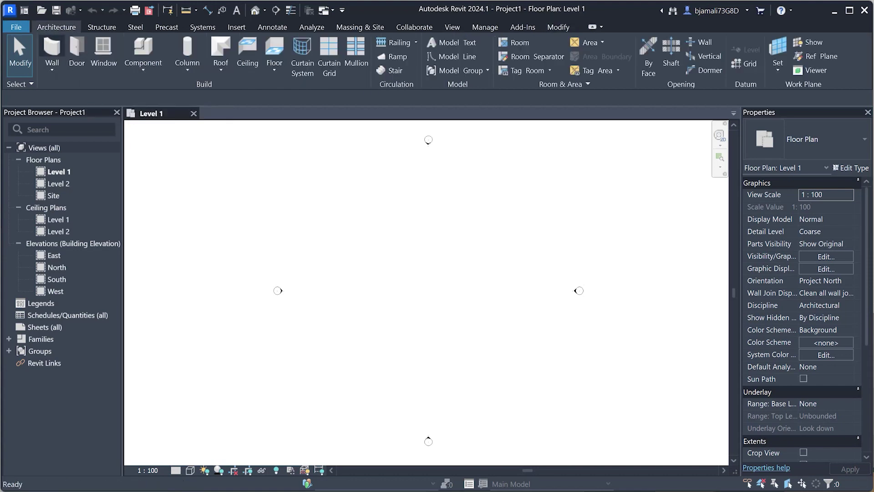
click(52, 50)
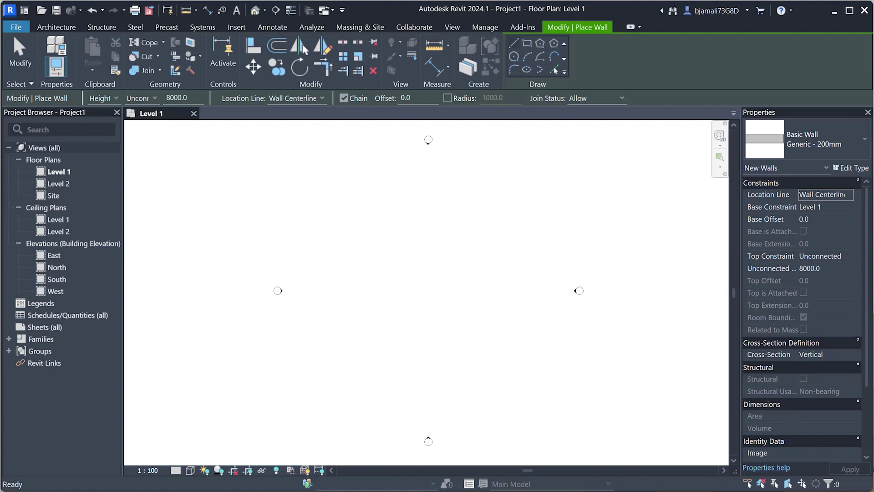
click(56, 27)
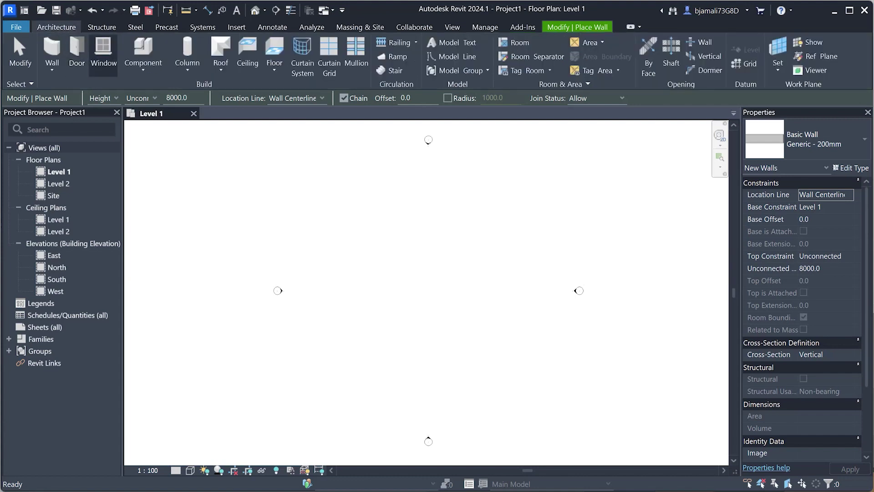
click(77, 50)
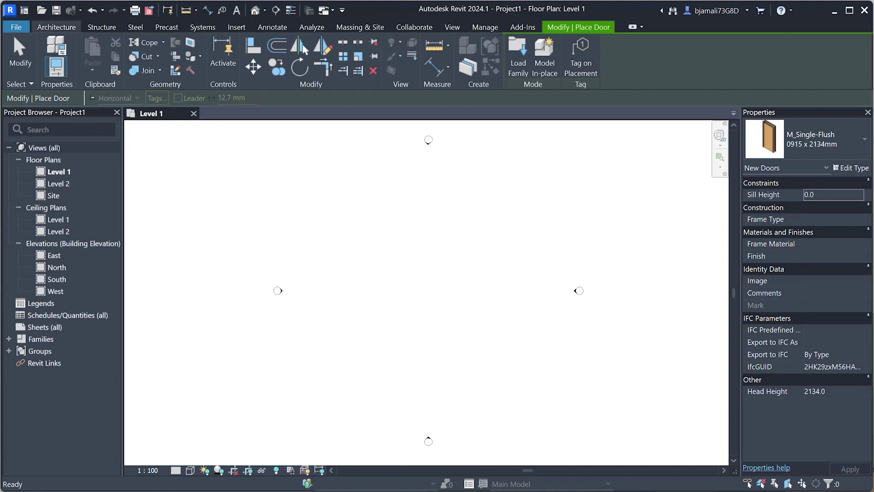
key(Escape)
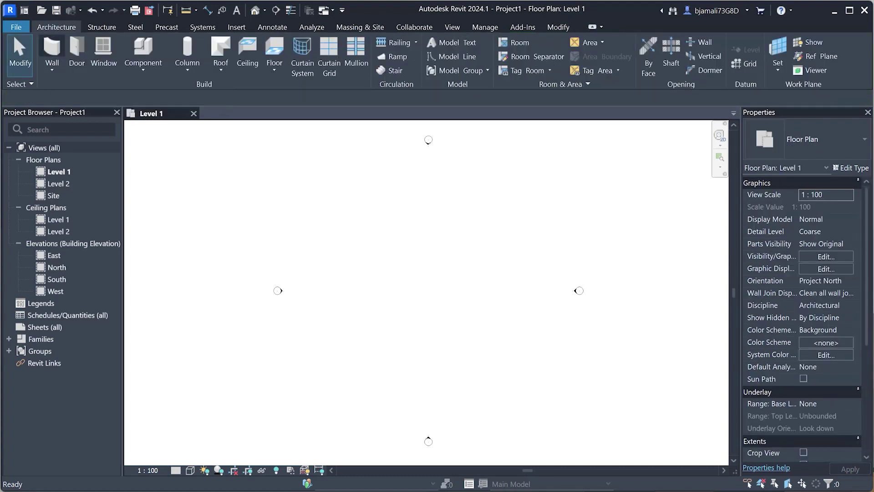
Draw one 10000 mm generic wall horizontally across the upper Level 1 plan
click(52, 50)
click(374, 244)
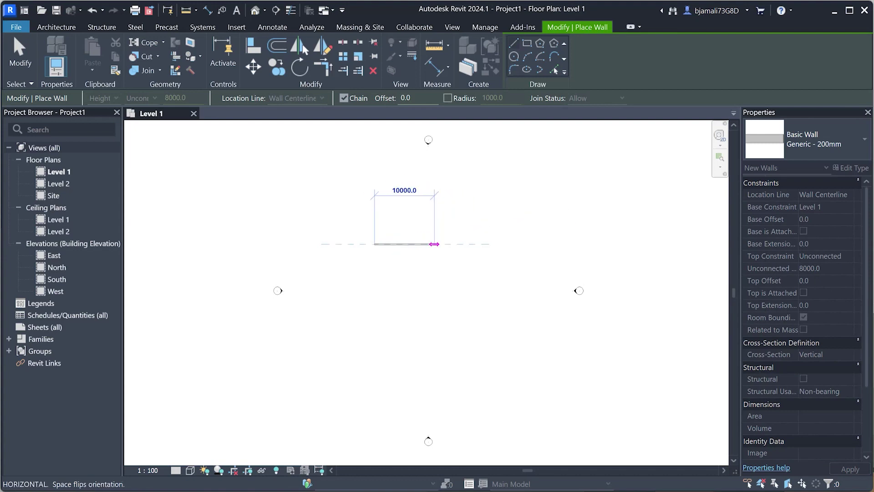
click(434, 244)
scroll(364, 256, up, 2)
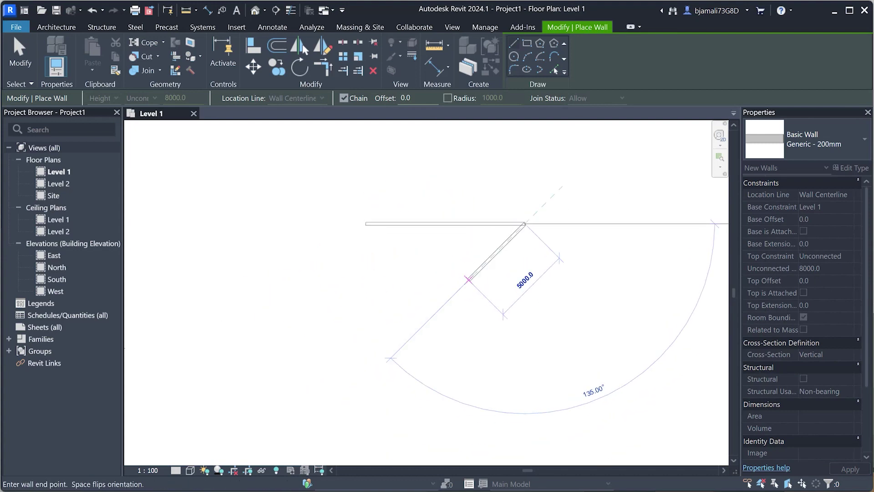
key(Escape)
key(Escape)
key(Escape)
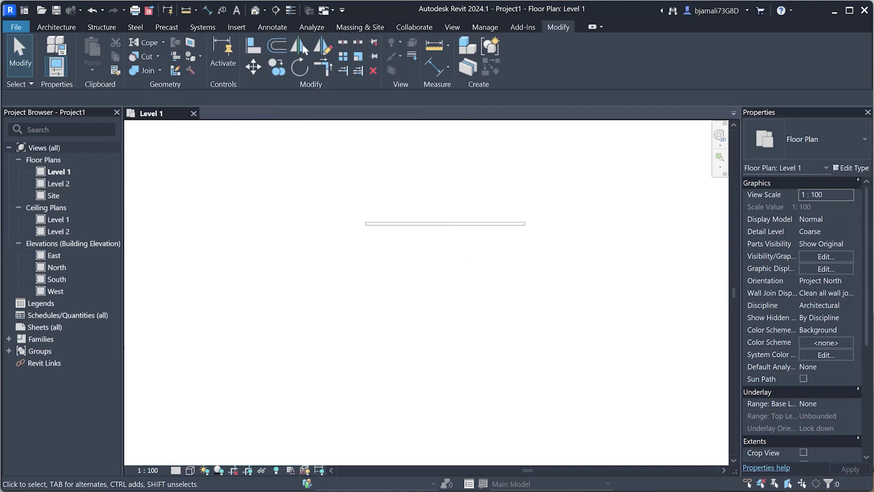
key(m)
key(v)
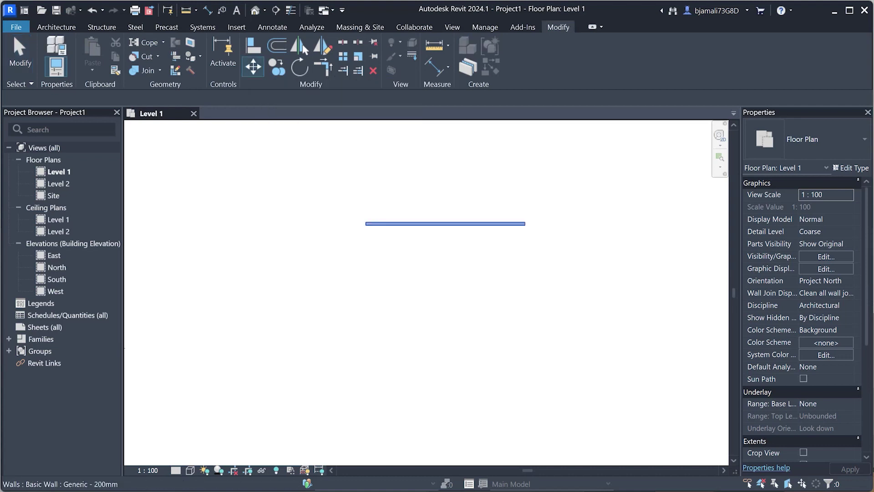
Move the wall 2000 mm up from its midpoint, then drag it toward the plan centre
click(445, 223)
key(Return)
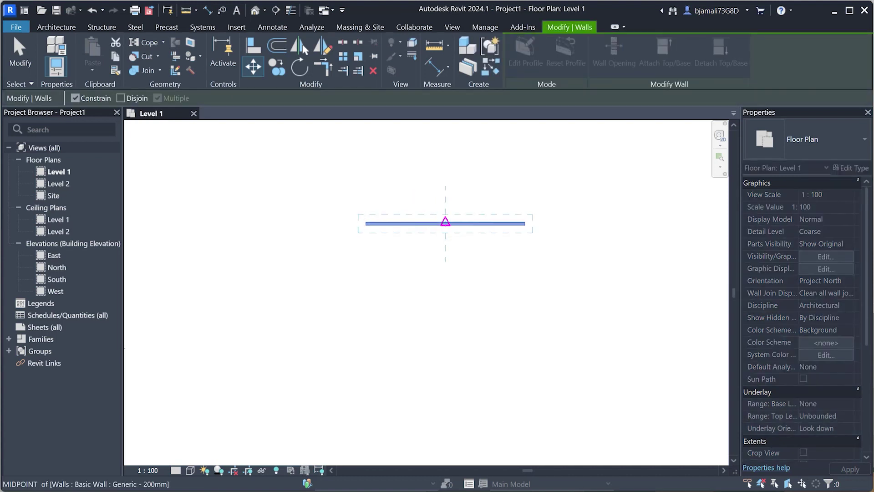
click(445, 222)
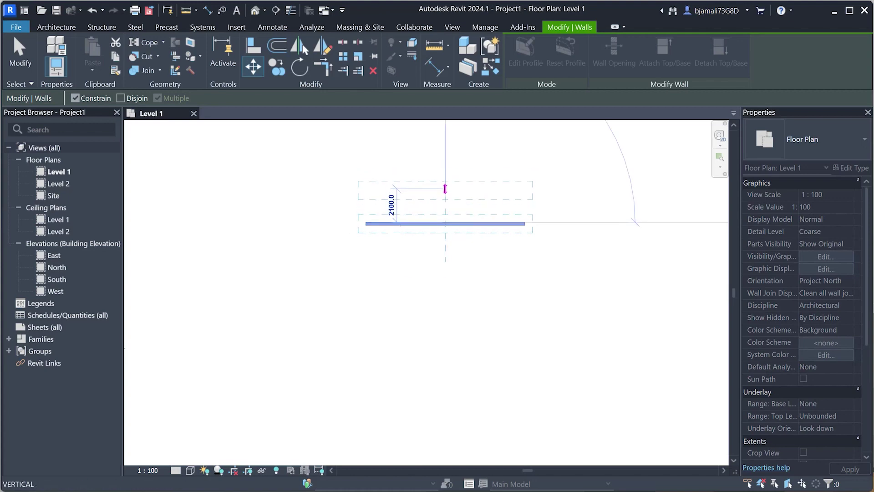
text(2000)
key(Return)
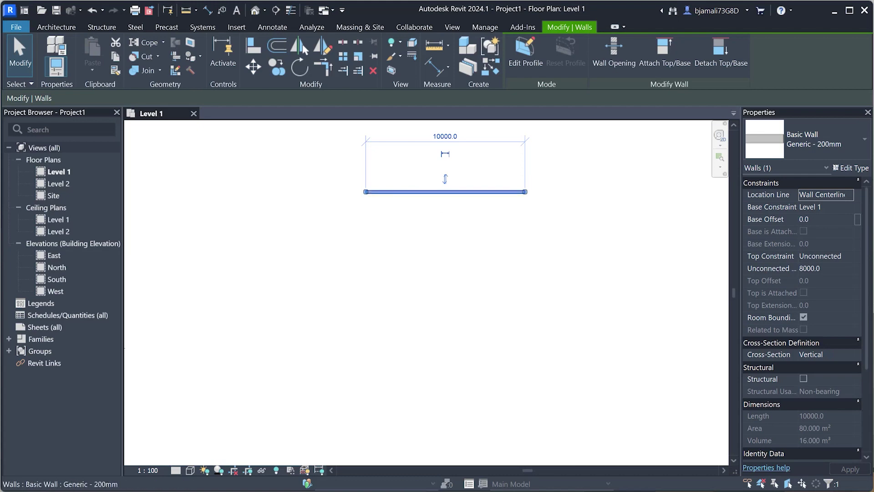
mouse_move(445, 192)
mouse_down()
mouse_move(312, 184)
mouse_move(400, 297)
mouse_up()
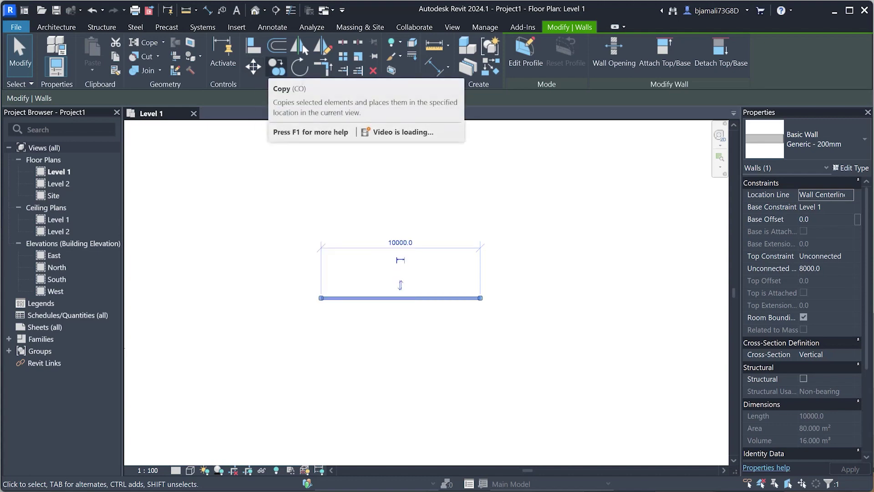
Copy the wall from its right endpoint into parallel copies stacked above it
click(277, 69)
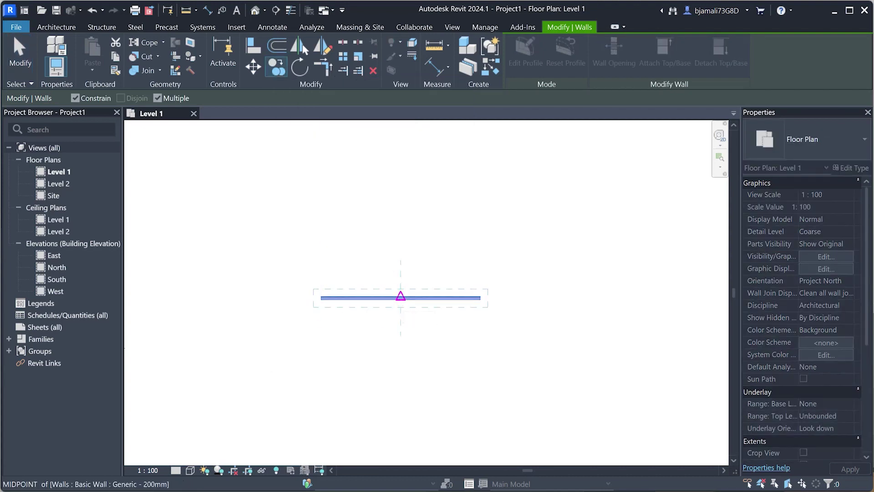
click(400, 296)
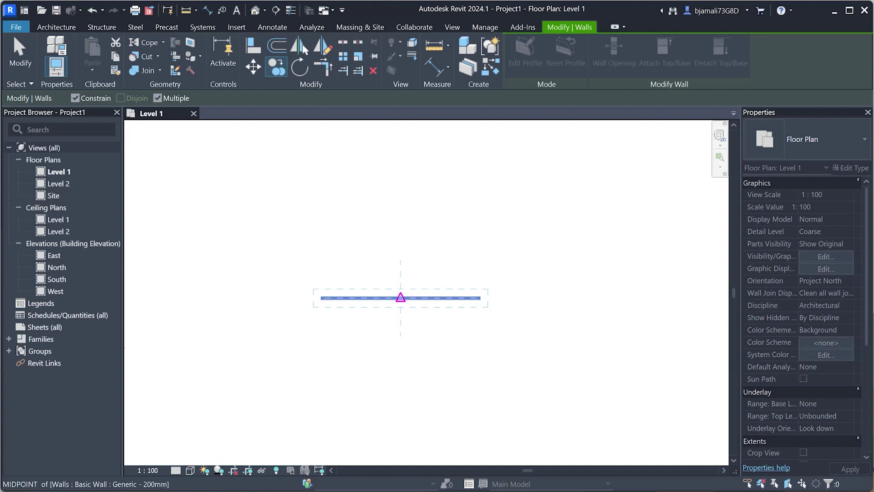
key(Escape)
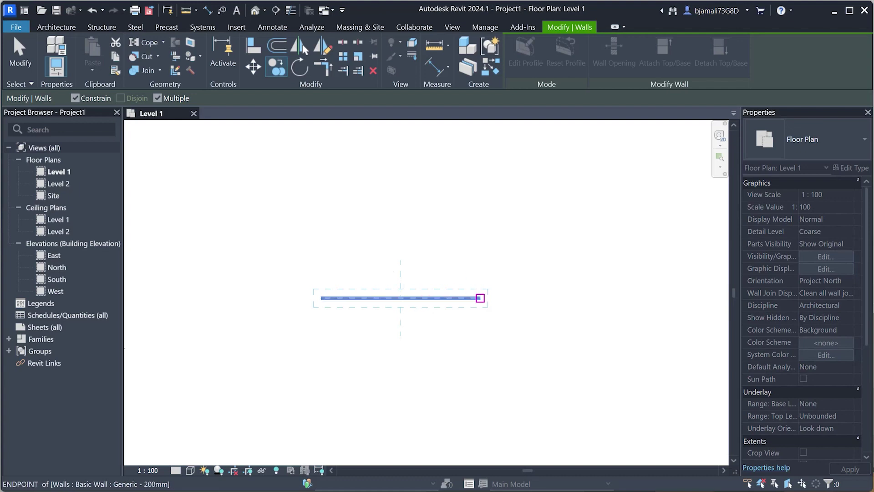
click(480, 298)
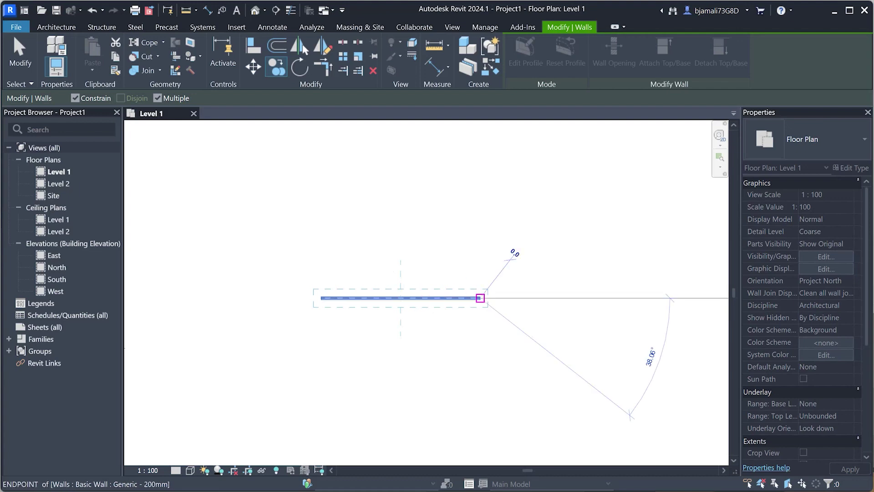
click(480, 250)
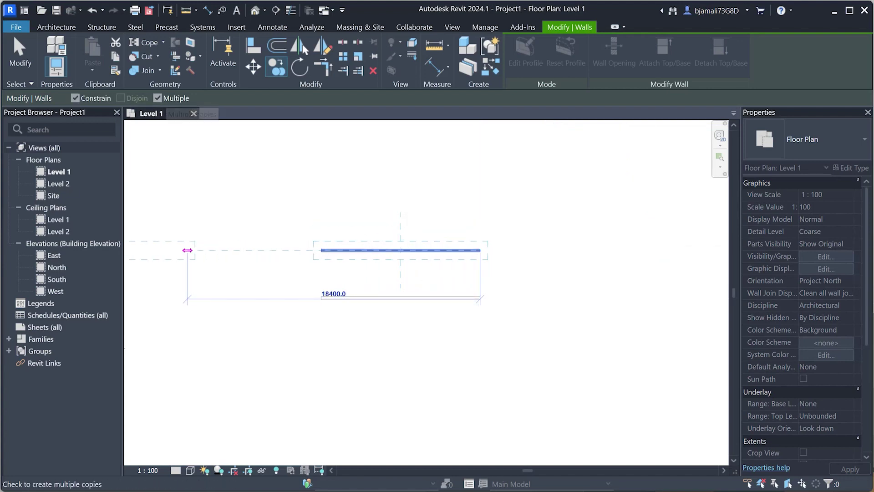
click(480, 212)
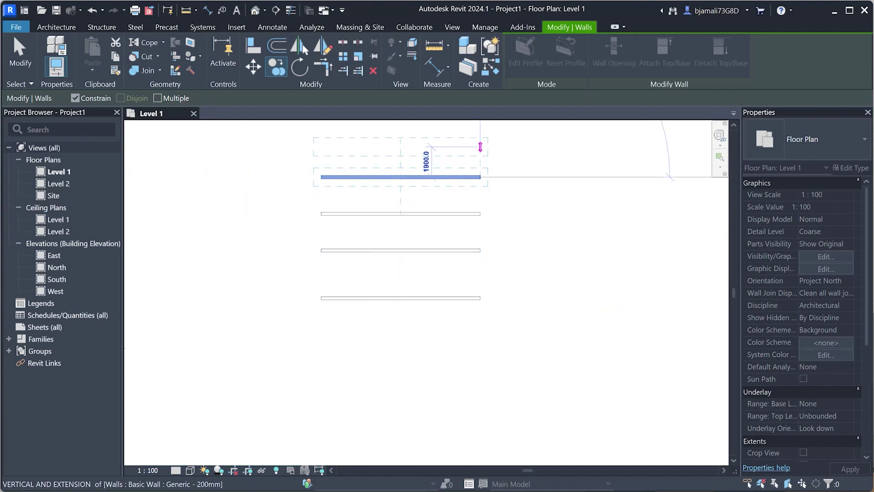
click(480, 147)
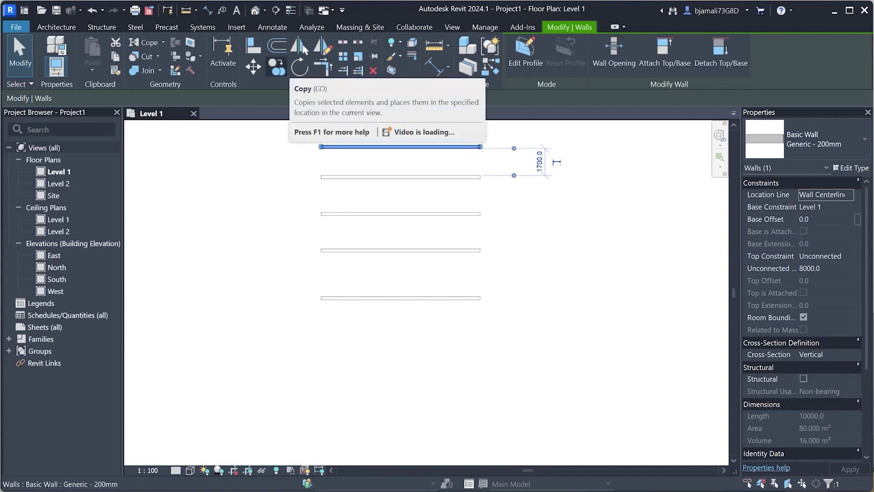
Copy the top wall, unconstrained, from its midpoint to a spot at the upper left
click(277, 68)
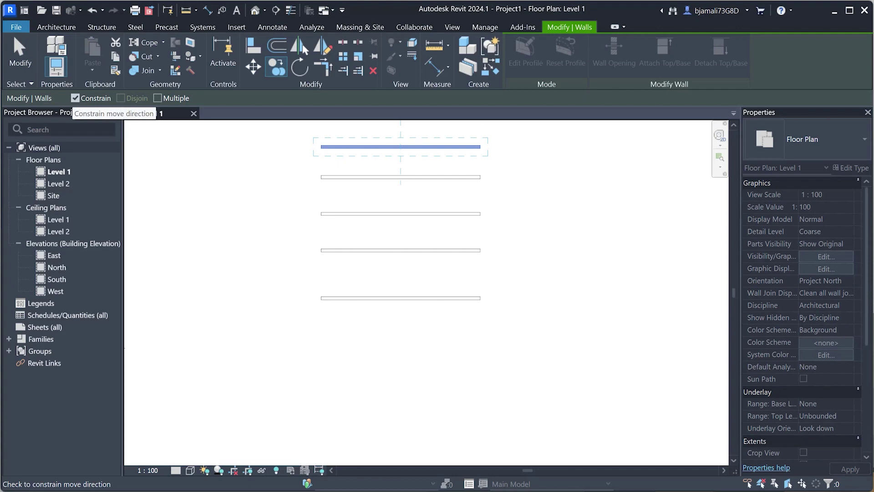
middle_drag(400, 150, 400, 237)
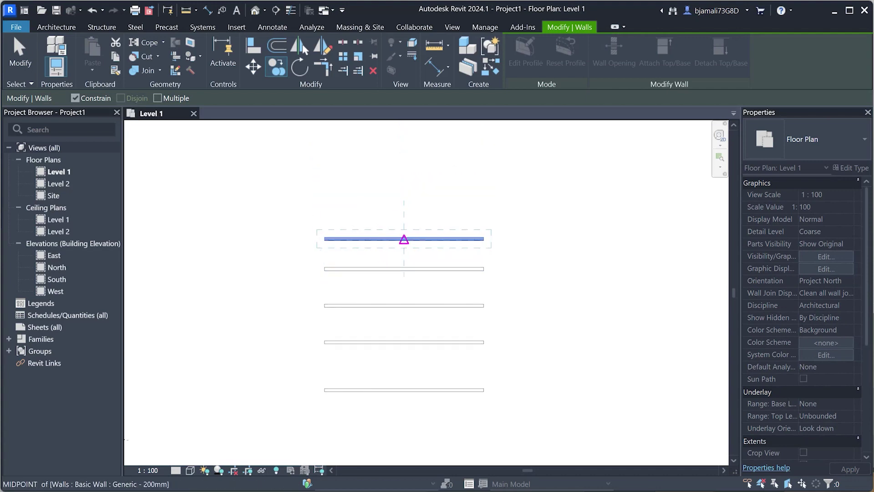
scroll(403, 237, up, 1)
click(405, 238)
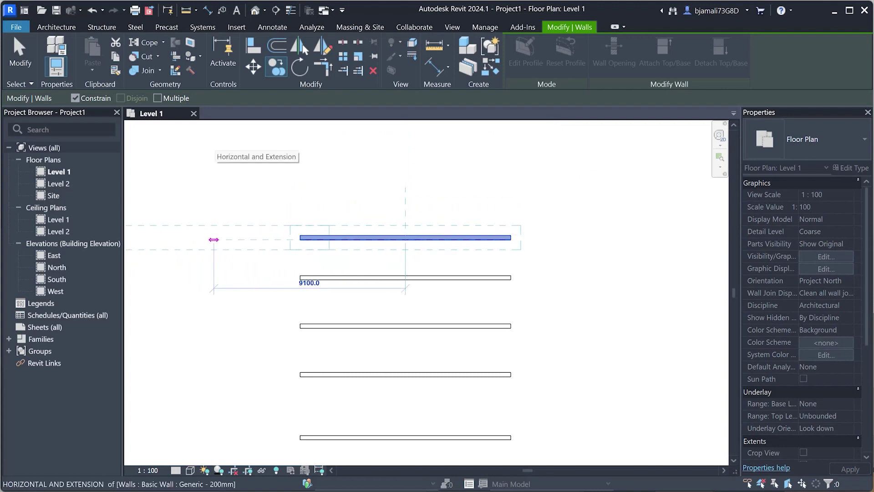
click(75, 98)
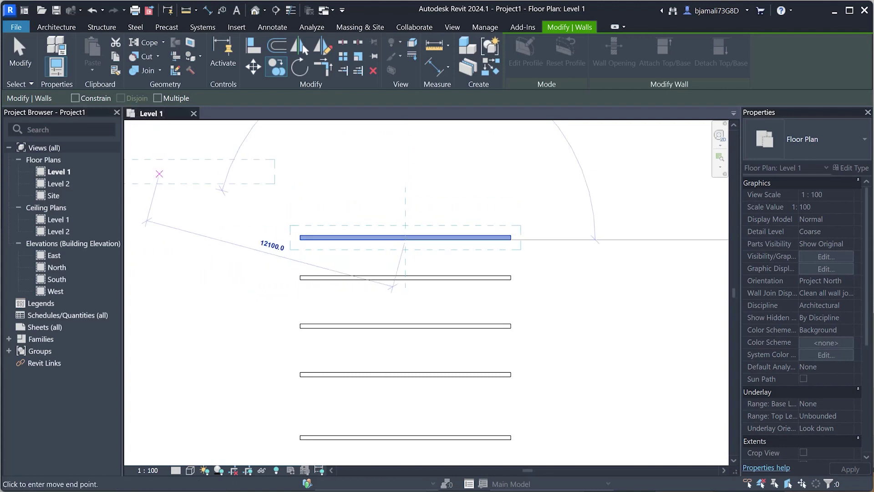
middle_drag(289, 219, 372, 265)
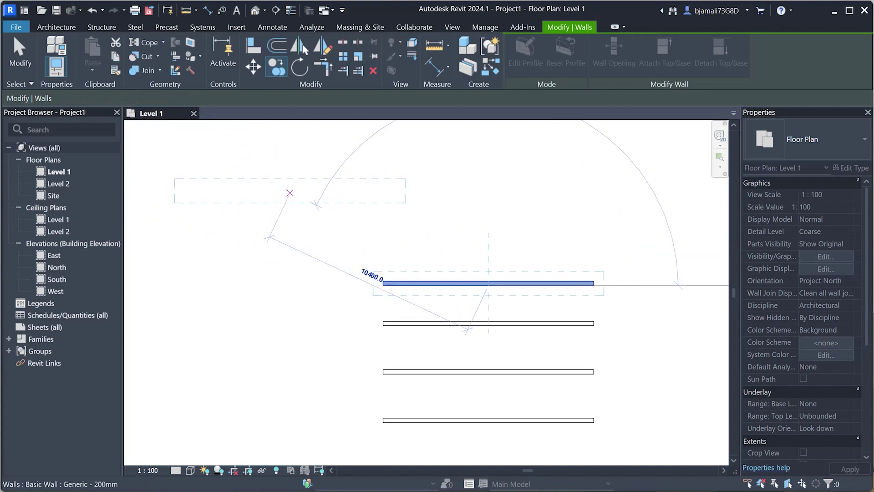
click(289, 191)
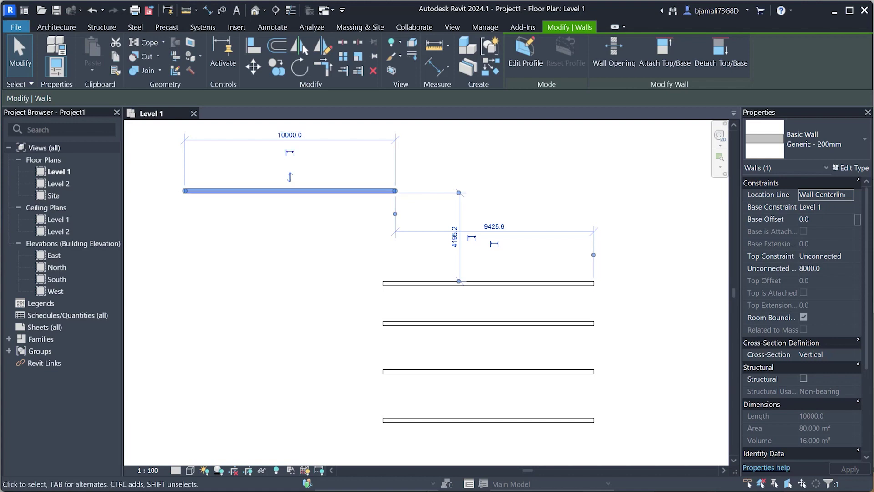
Open the default 3D view of the walls
scroll(291, 245, down, 1)
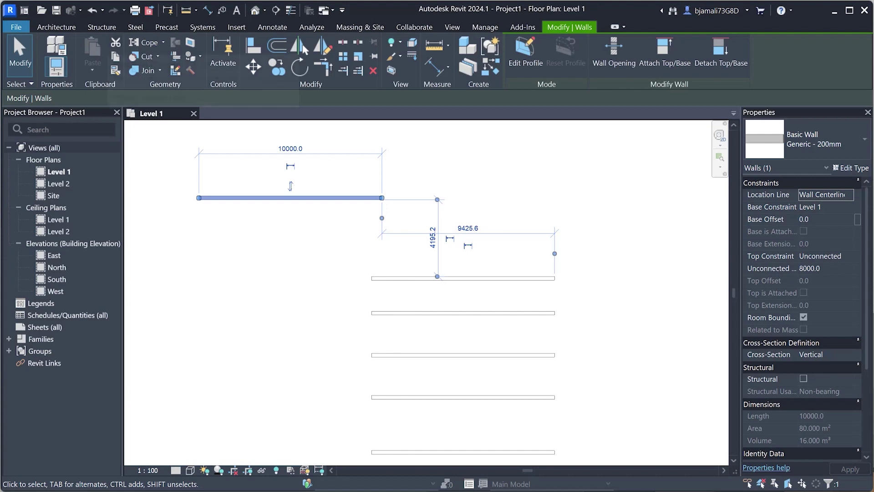
scroll(392, 278, down, 1)
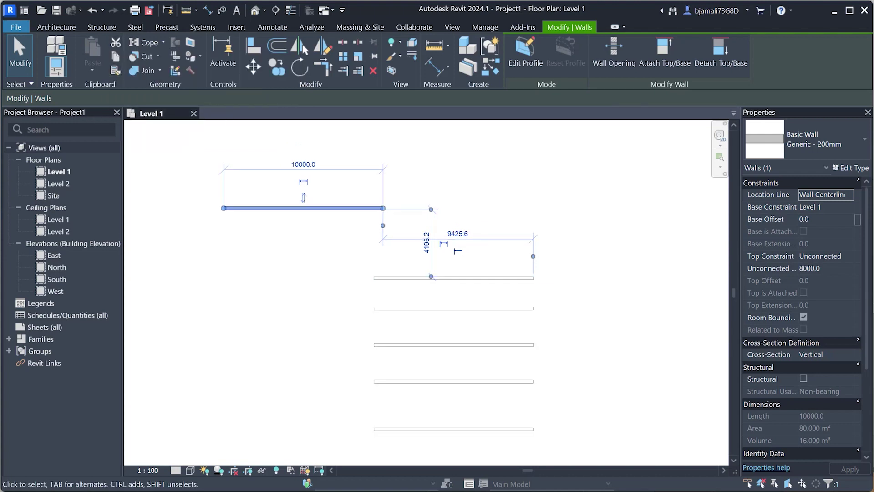
click(255, 10)
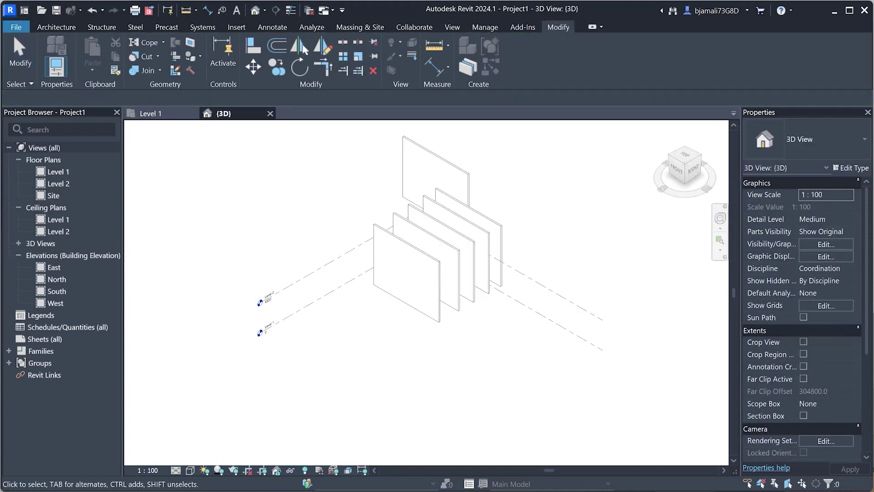
Copy the front wall to the clipboard and paste a copy lower in the 3D view
scroll(409, 282, up, 2)
click(410, 282)
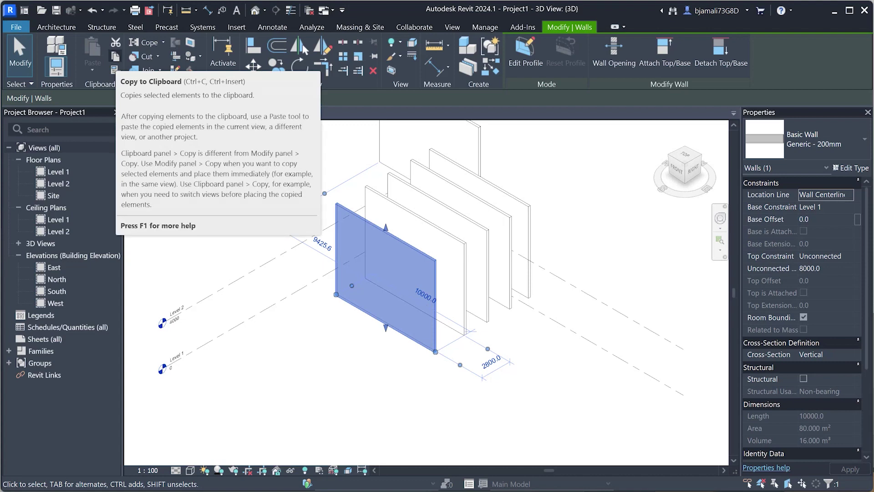
click(115, 57)
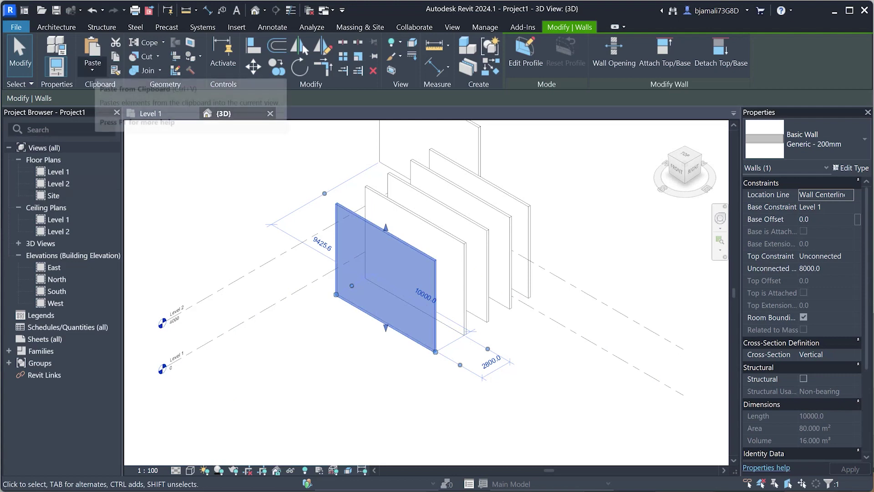
click(92, 60)
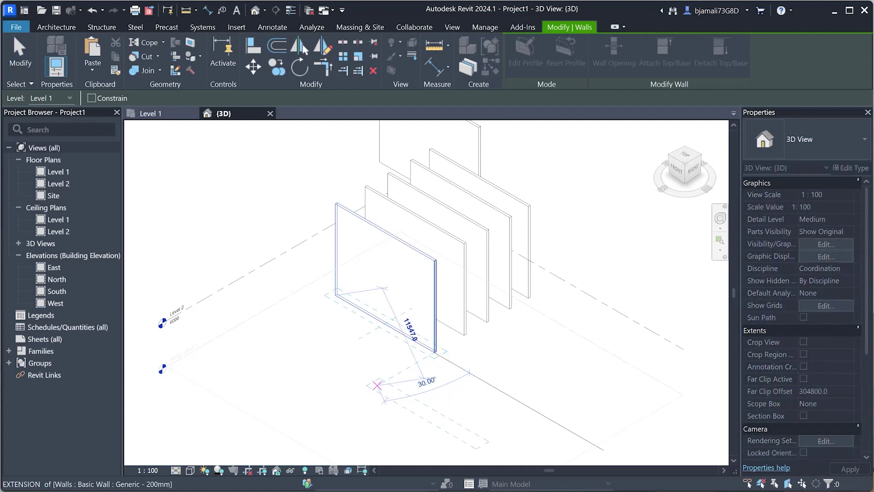
click(412, 372)
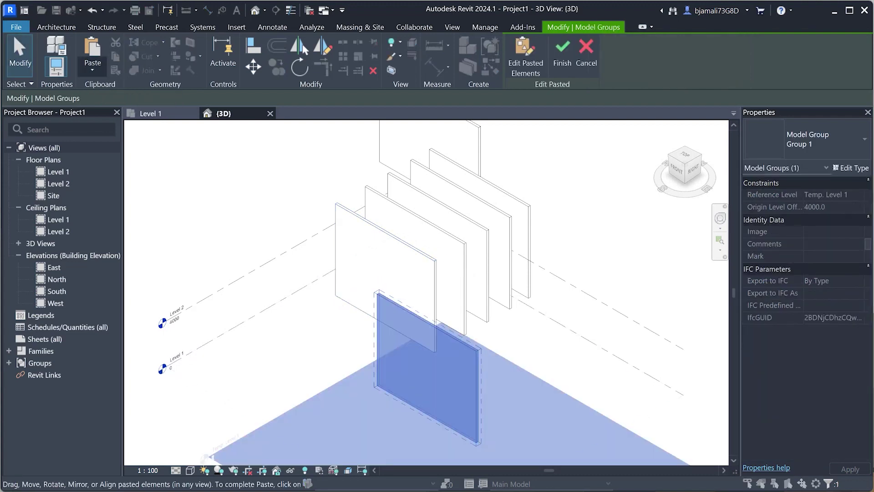
click(92, 69)
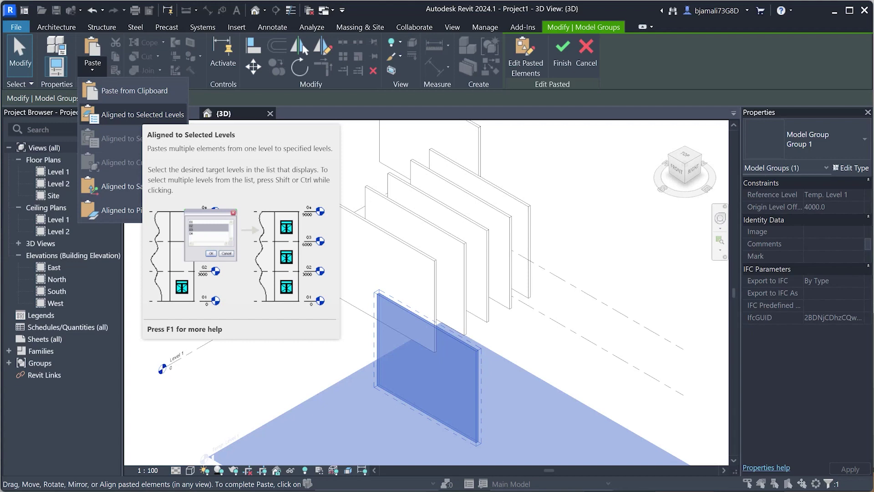
Paste the front wall aligned to Level 2, then orbit and reselect the front wall
click(137, 114)
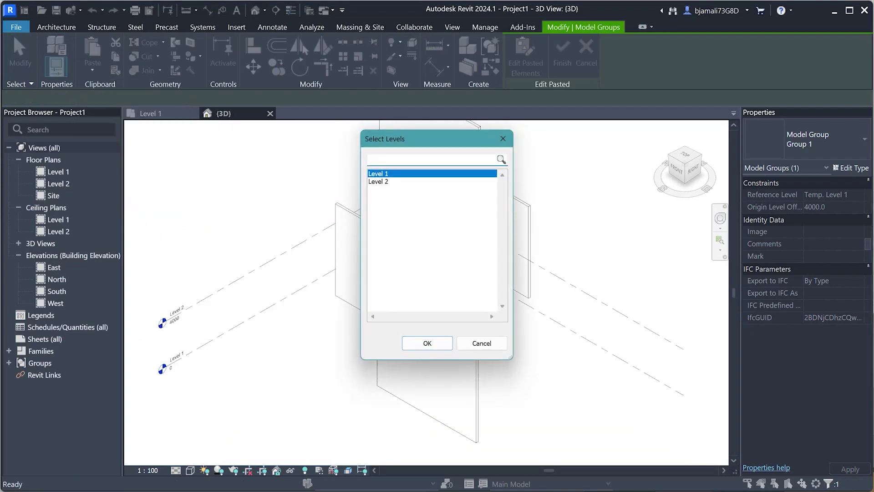
key(Tab)
key(Down)
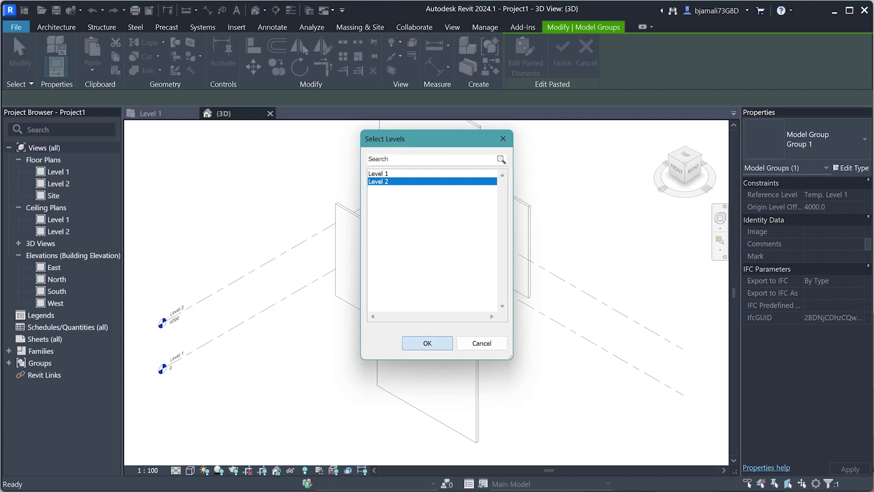
key(Return)
key(Escape)
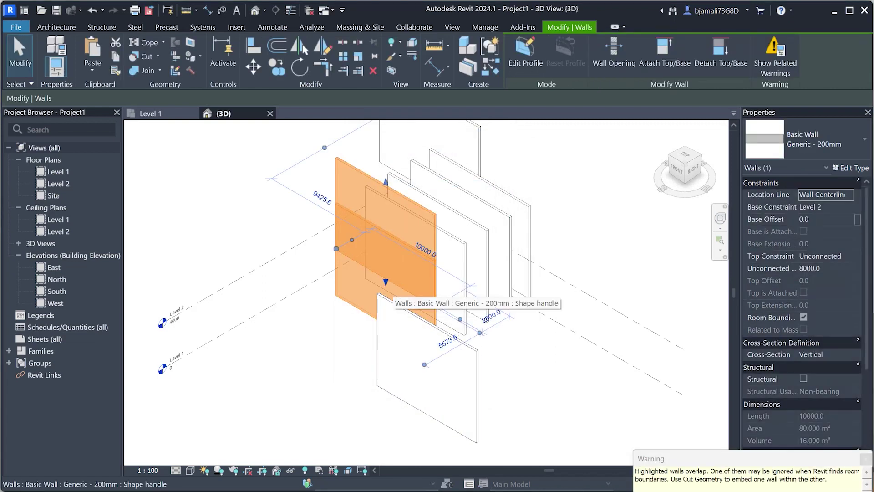
key(Escape)
mouse_move(384, 232)
shift+middle_down()
mouse_move(437, 364)
mouse_move(469, 346)
shift+middle_up()
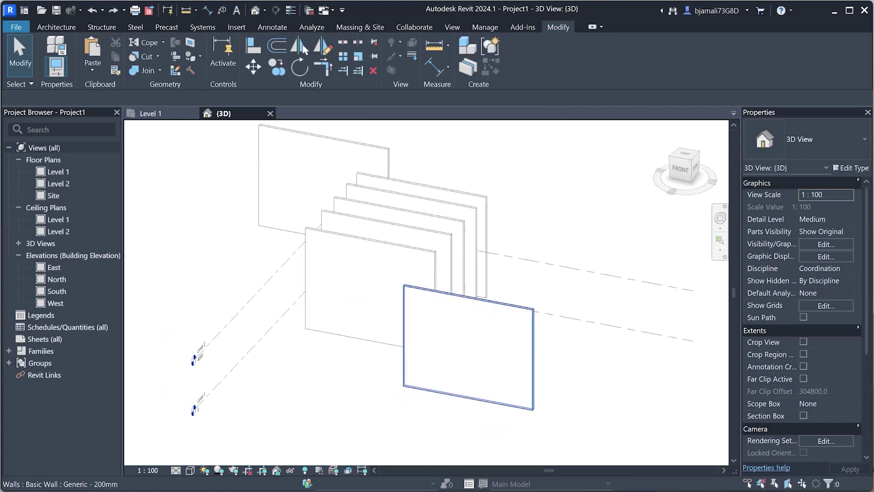
click(469, 346)
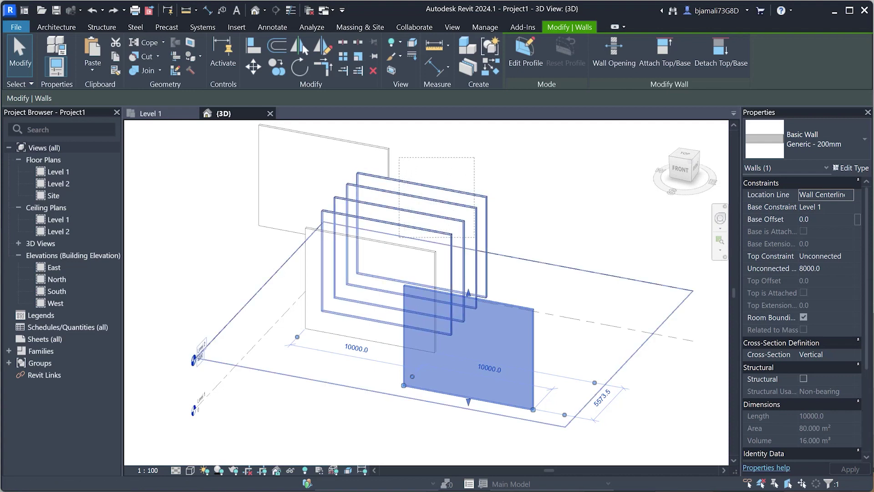
Select all seven walls and set their Top Constraint to Up to level: Level 2
ctrl+drag(319, 169, 492, 339)
ctrl+click(346, 292)
ctrl+click(296, 173)
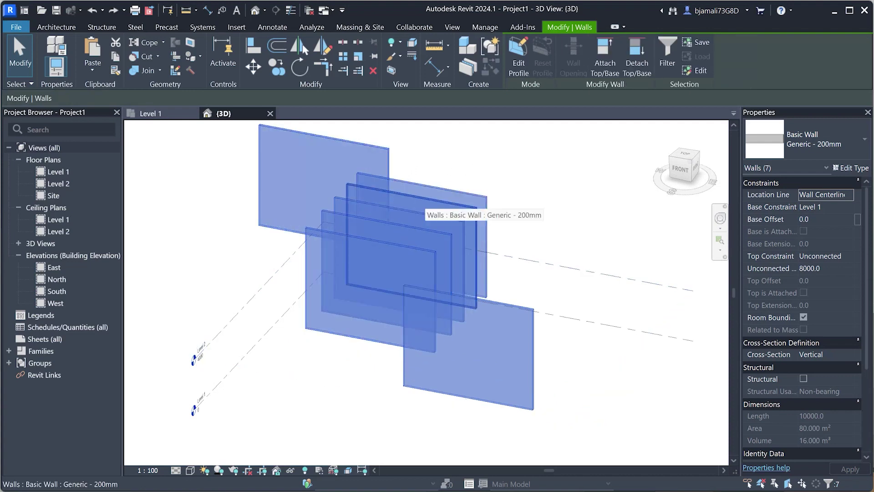
click(824, 256)
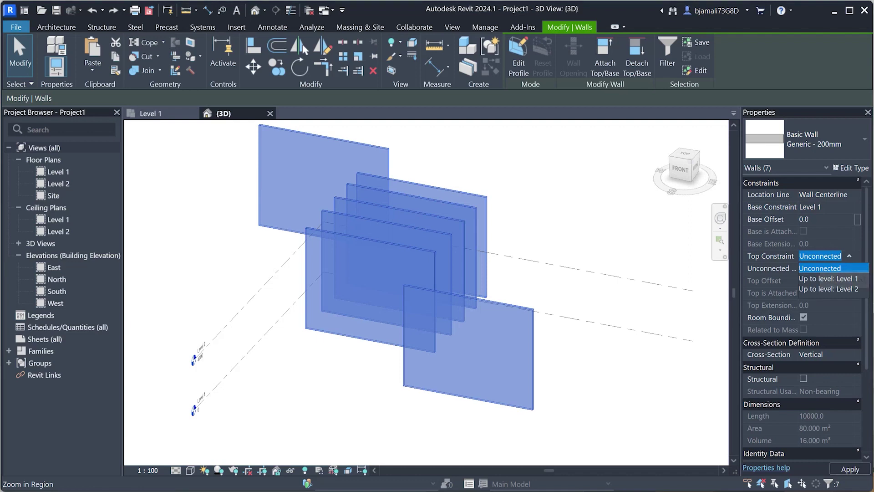
click(823, 288)
click(850, 469)
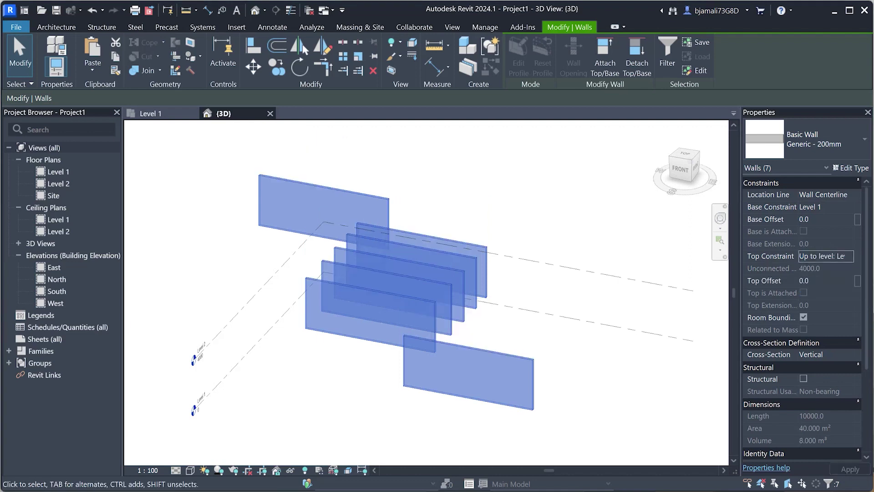
key(Escape)
Orbit to a near-level front view and select the front wall
shift+middle_drag(472, 371, 513, 337)
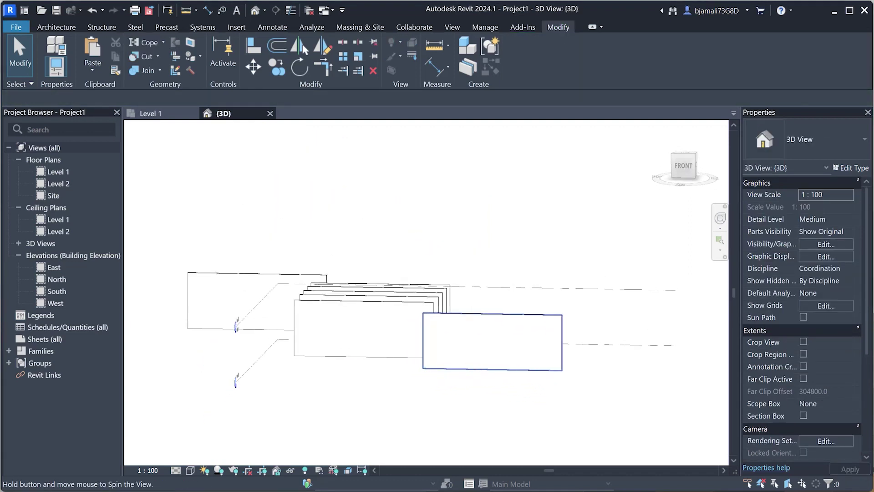
click(514, 337)
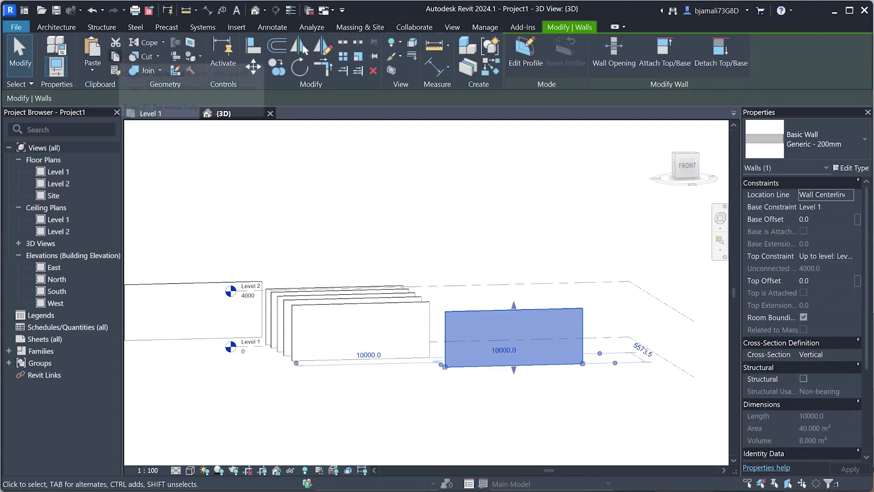
click(92, 75)
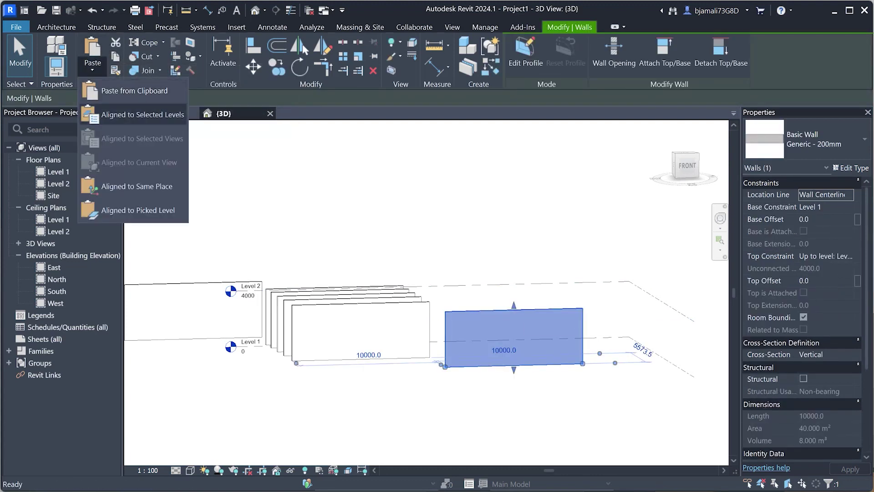
Paste the front wall aligned to Level 2, directly above the original
key(Escape)
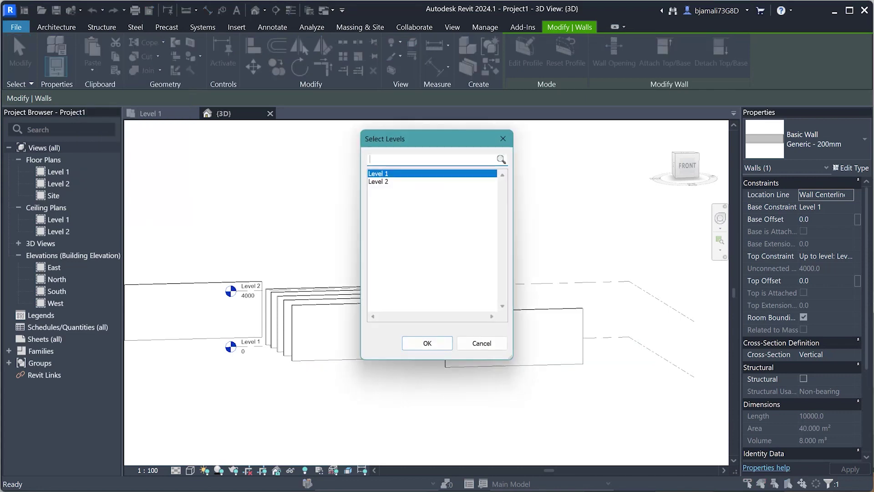
click(387, 181)
click(427, 343)
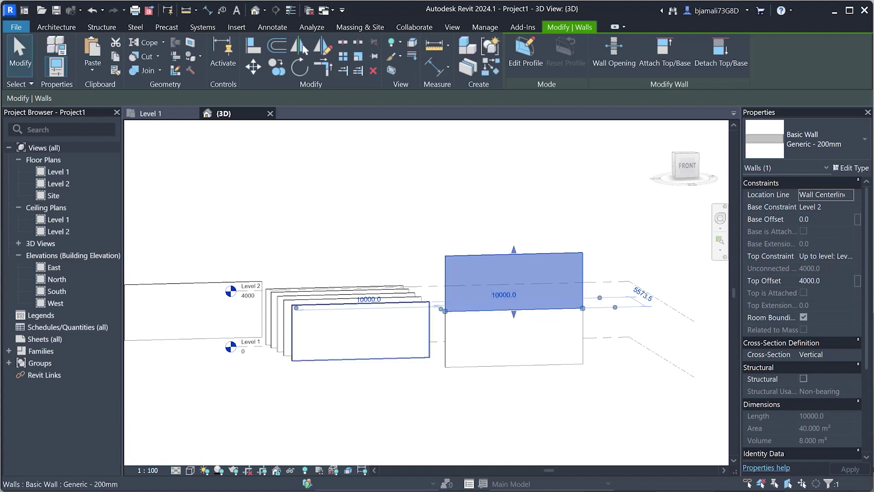
key(Escape)
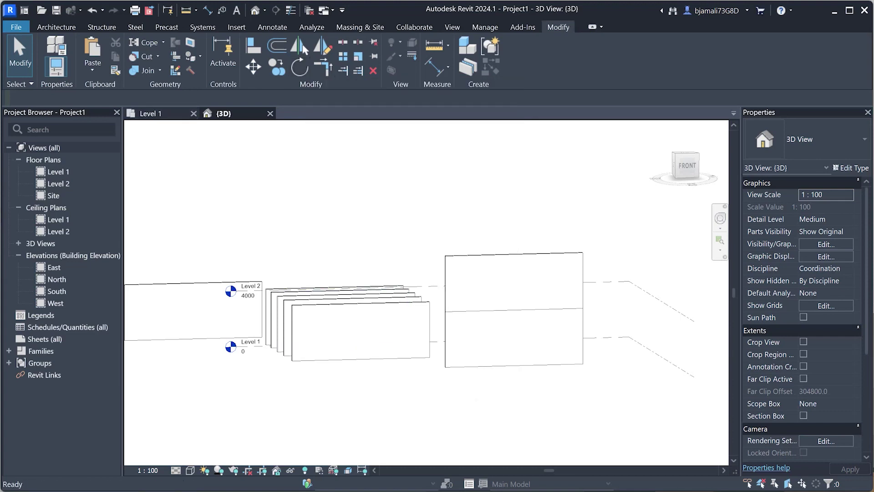
On the Level 1 plan, rotate the top wall 90° about a relocated centre so it runs vertically
key(ctrl+Tab)
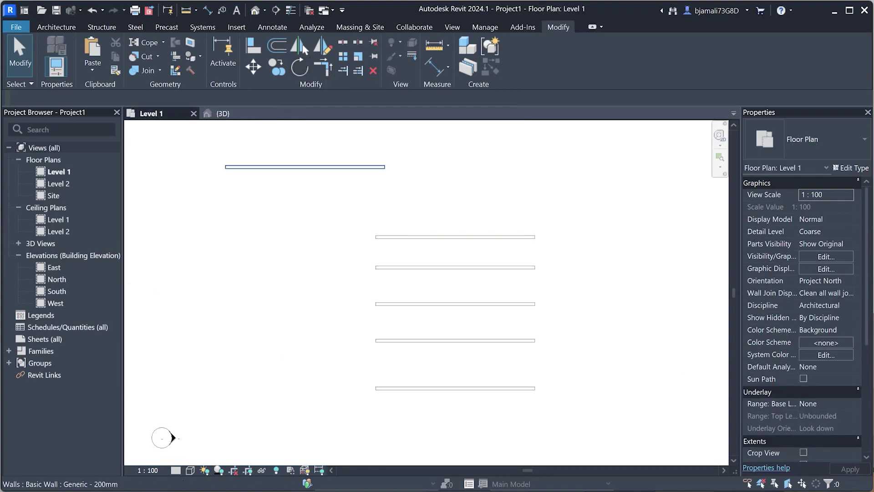
click(331, 167)
key(r)
key(o)
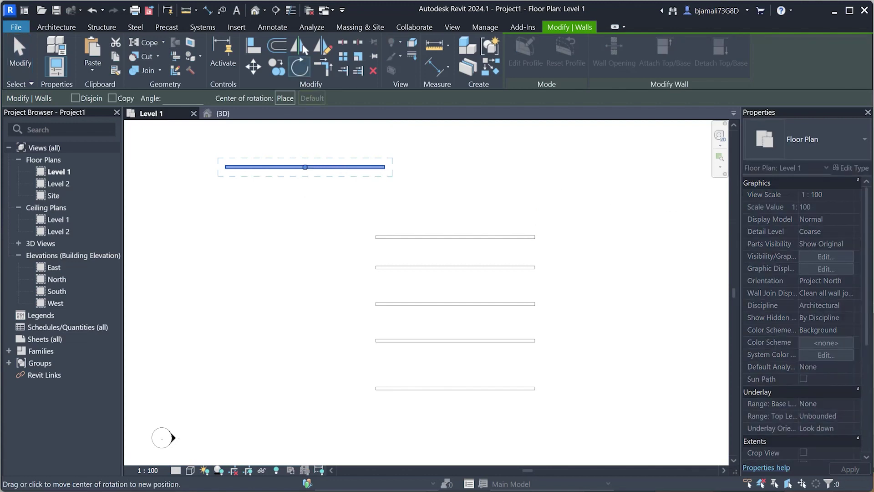
click(305, 167)
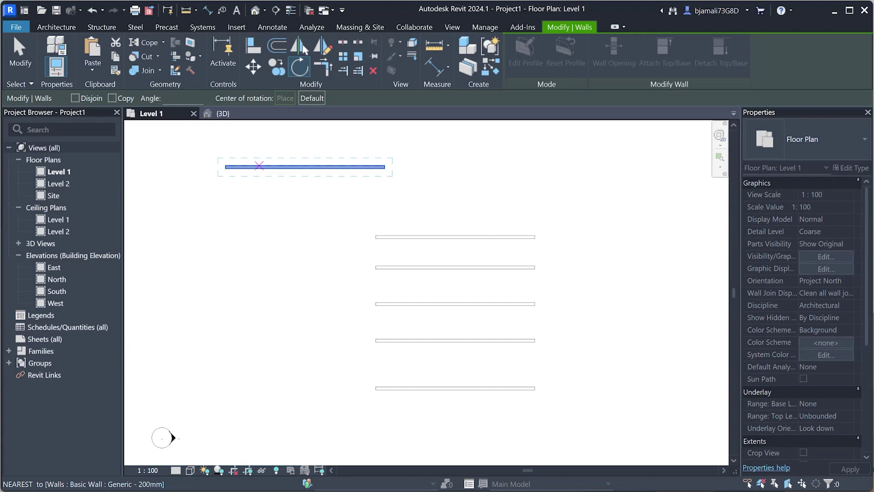
click(259, 165)
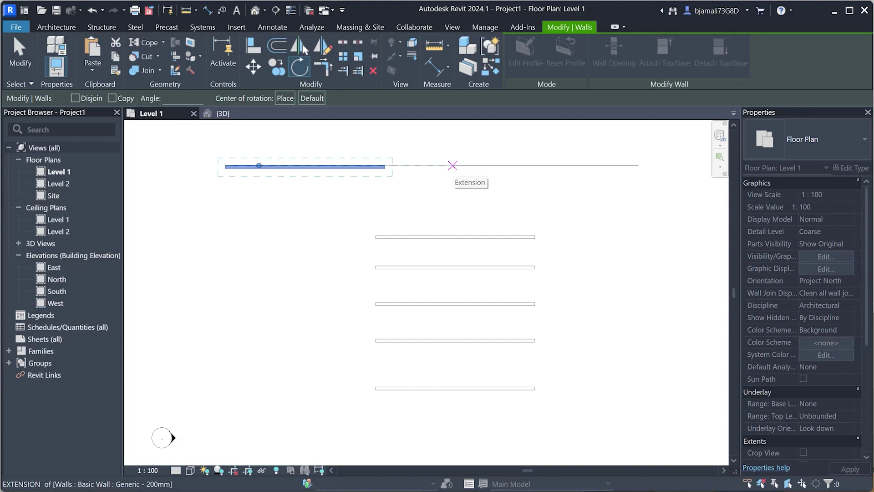
click(451, 165)
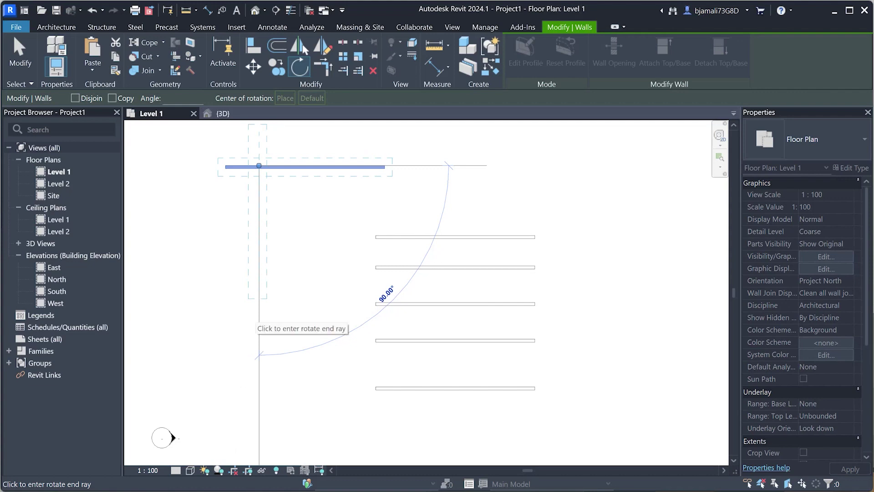
click(259, 320)
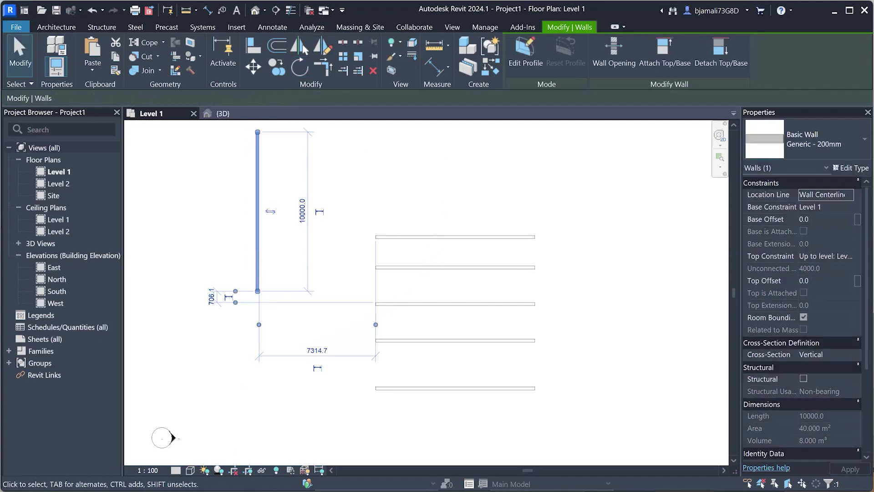
click(299, 68)
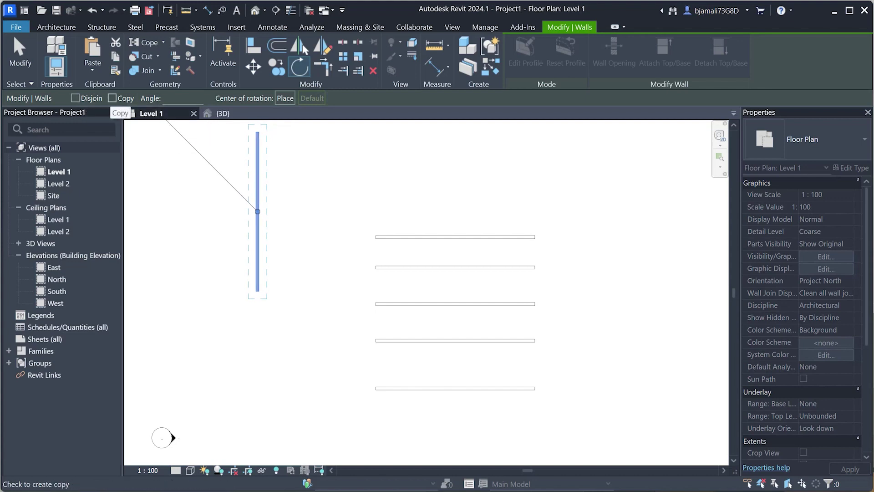
Rotate a horizontal copy of the vertical wall and drag it above the short walls
click(112, 98)
scroll(227, 174, down, 2)
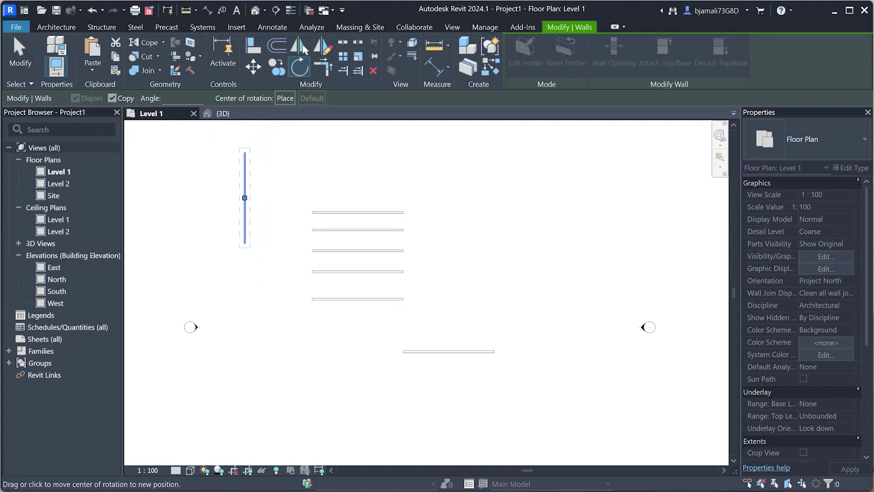
scroll(318, 205, up, 1)
click(464, 196)
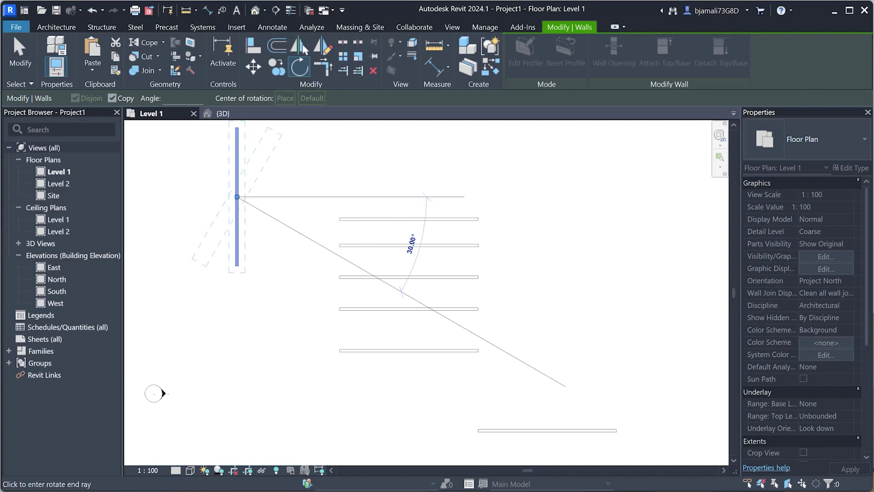
click(239, 386)
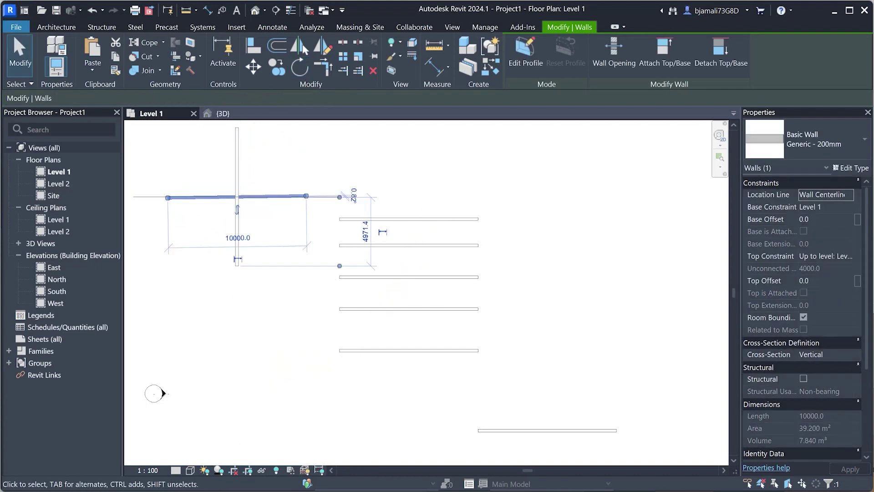
drag(274, 196, 434, 141)
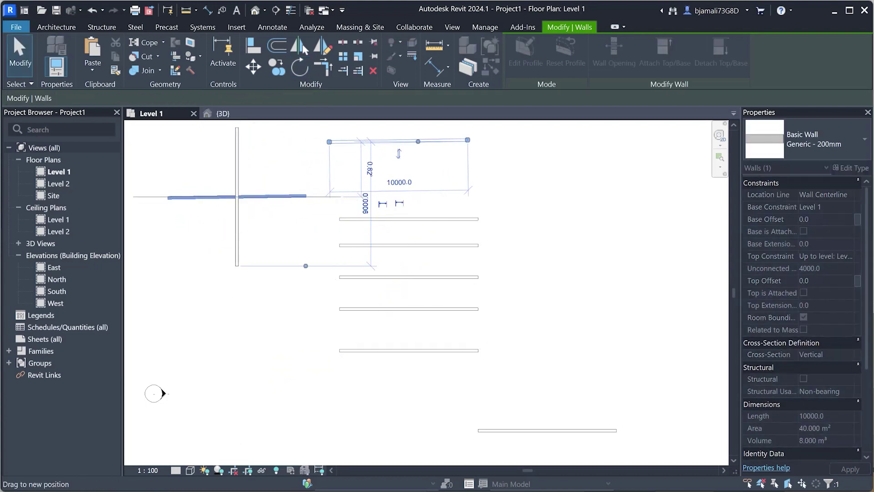
Begin another rotation of that wall, adjust its rotation centre, then cancel
key(r)
key(o)
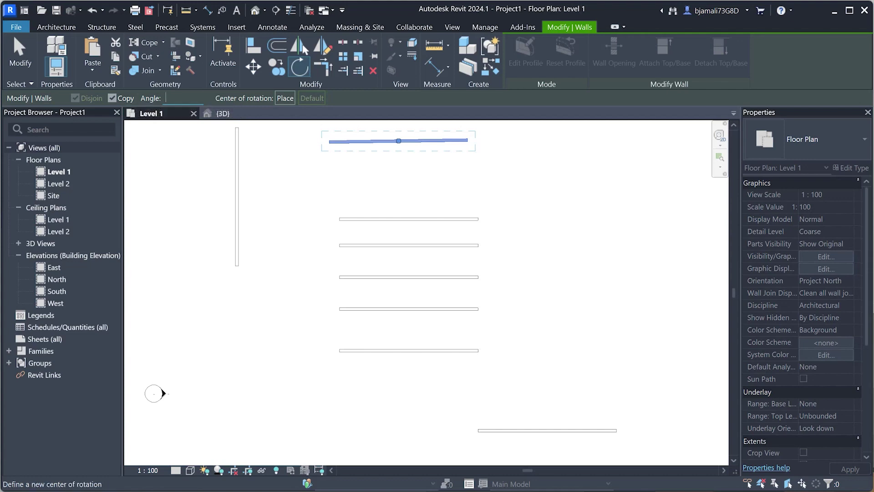
click(285, 98)
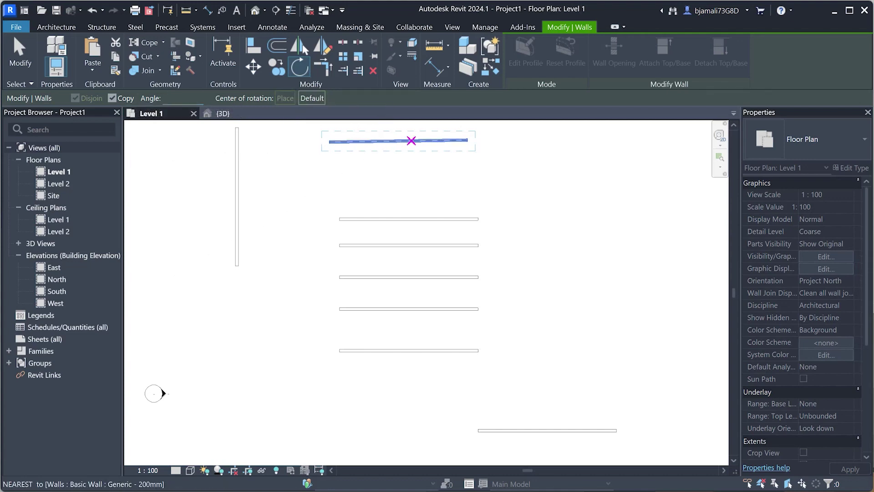
click(443, 140)
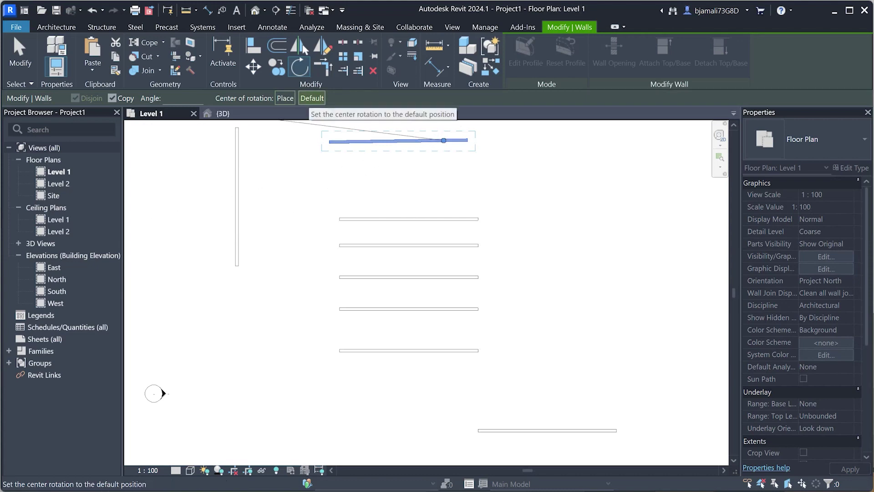
click(312, 98)
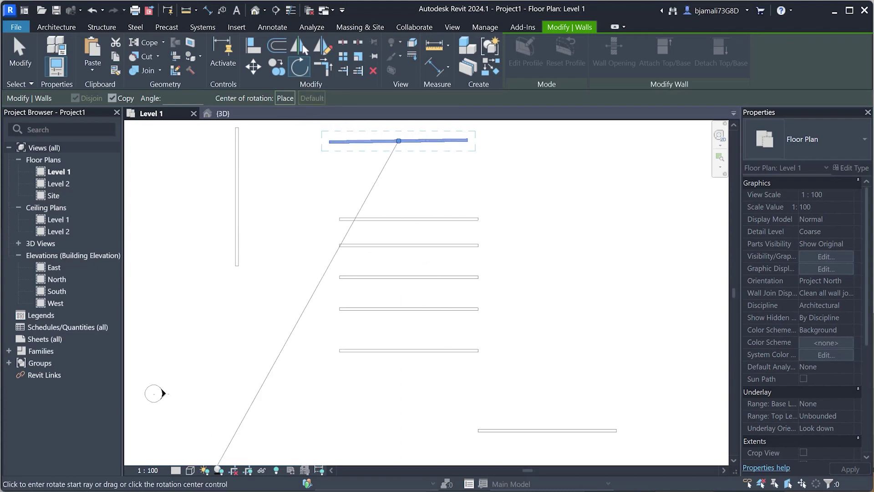
key(Escape)
key(Escape)
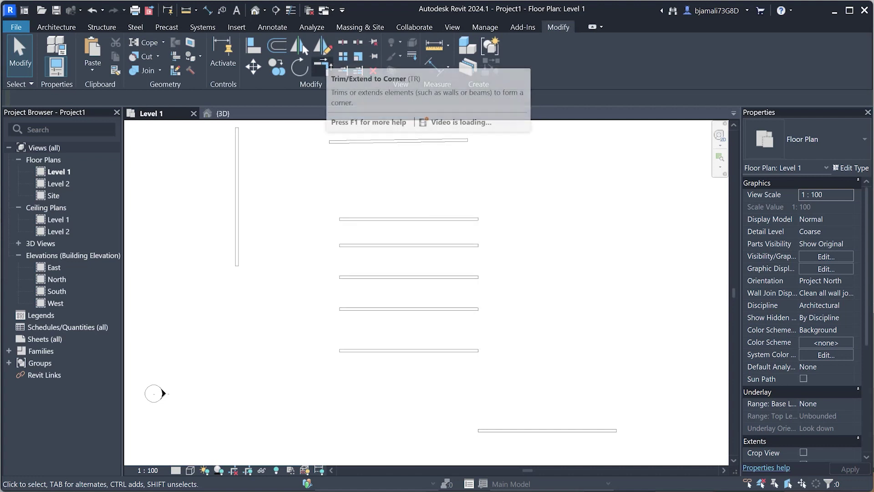
Trim/Extend the top horizontal wall and the left vertical wall to a corner
click(322, 68)
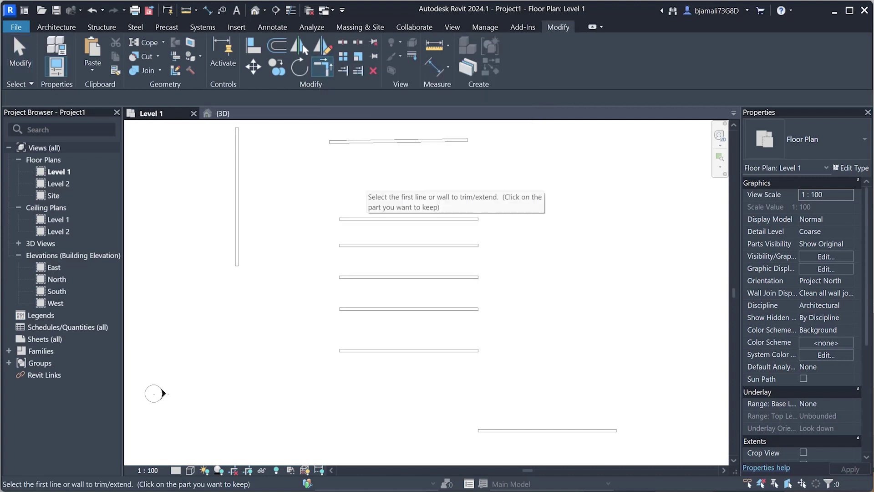
middle_drag(408, 140, 410, 169)
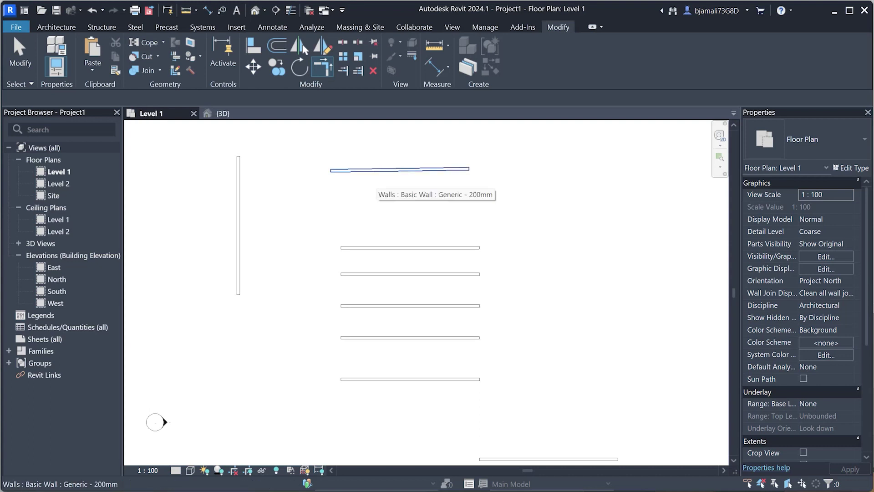
click(378, 170)
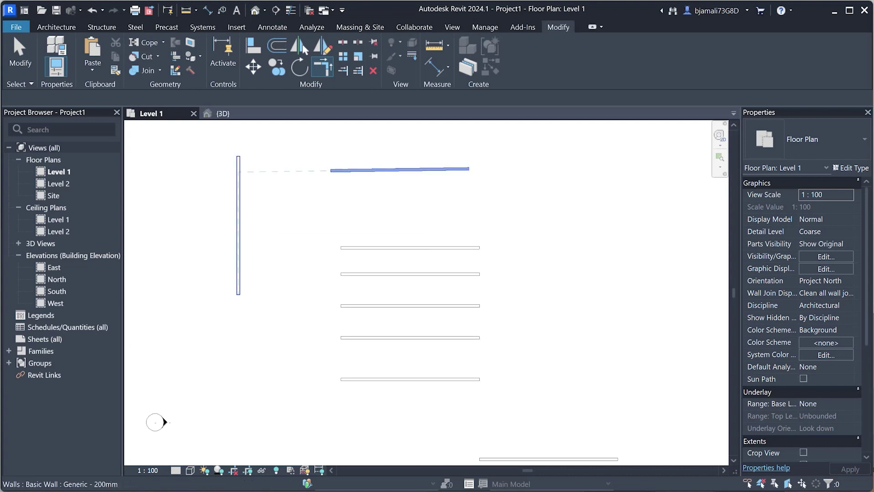
click(238, 233)
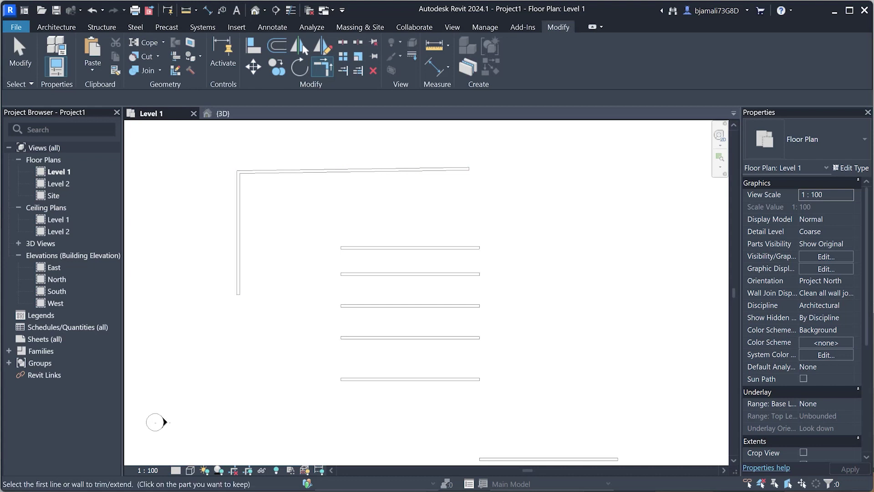
middle_drag(164, 422, 188, 429)
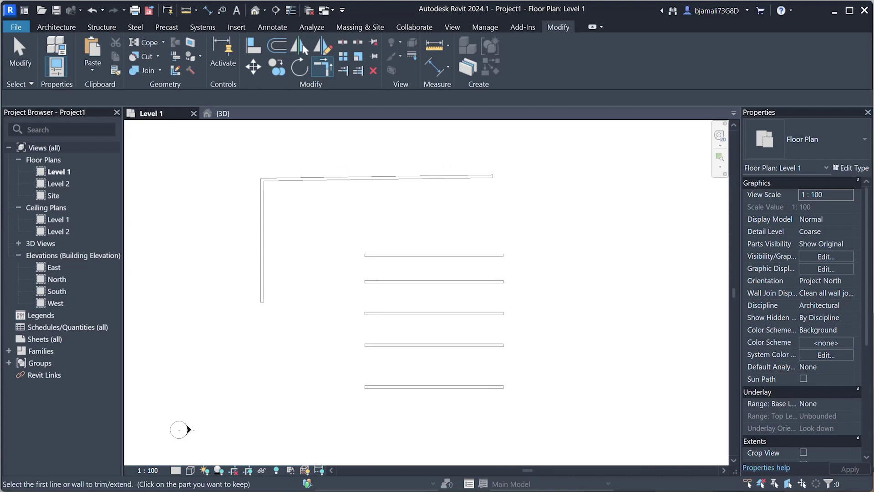
key(Escape)
Drag the top wall's left end further left and shorten the vertical wall from its top
click(378, 178)
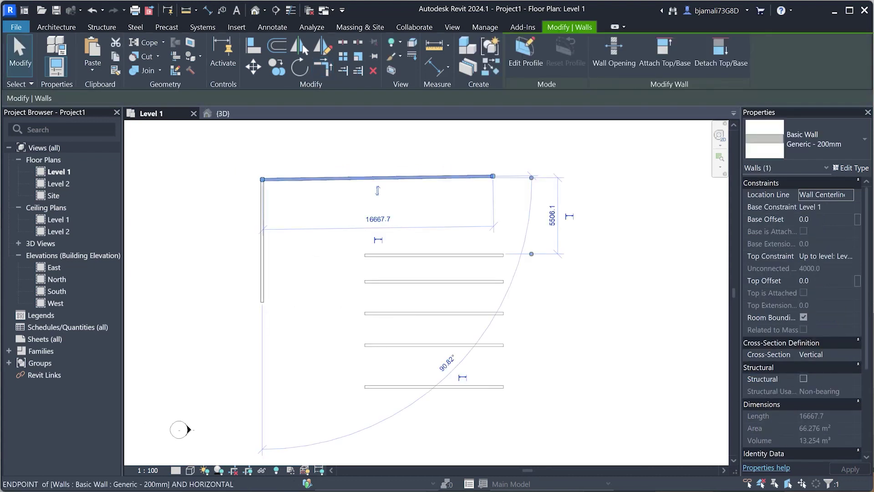
drag(262, 178, 174, 176)
click(262, 242)
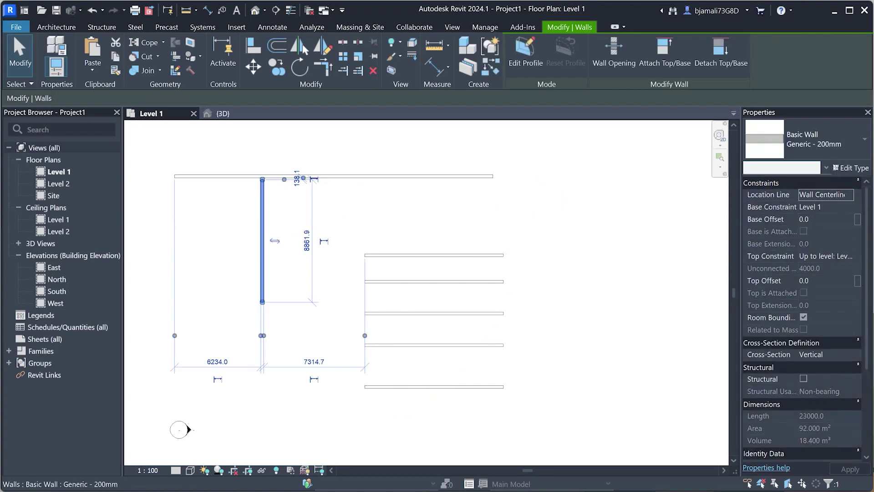
drag(262, 178, 262, 204)
key(Escape)
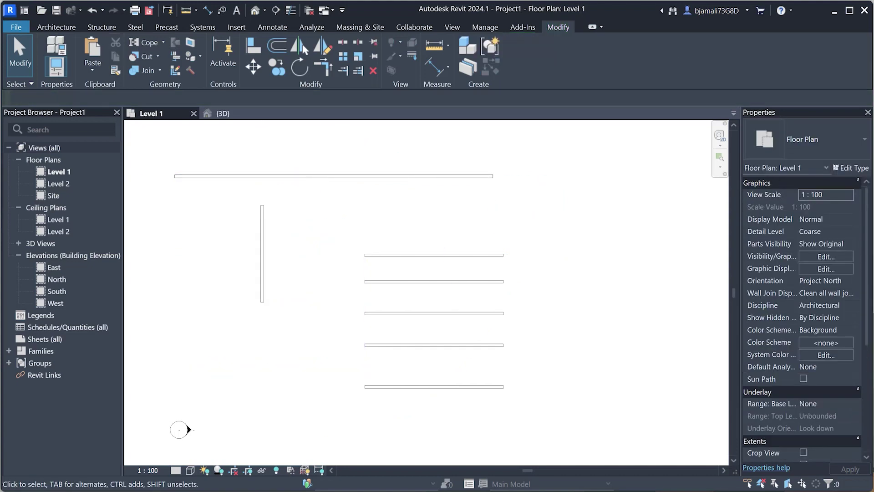
Rerun Trim/Extend to Corner (TR) on the top and vertical walls to close the L
key(t)
key(r)
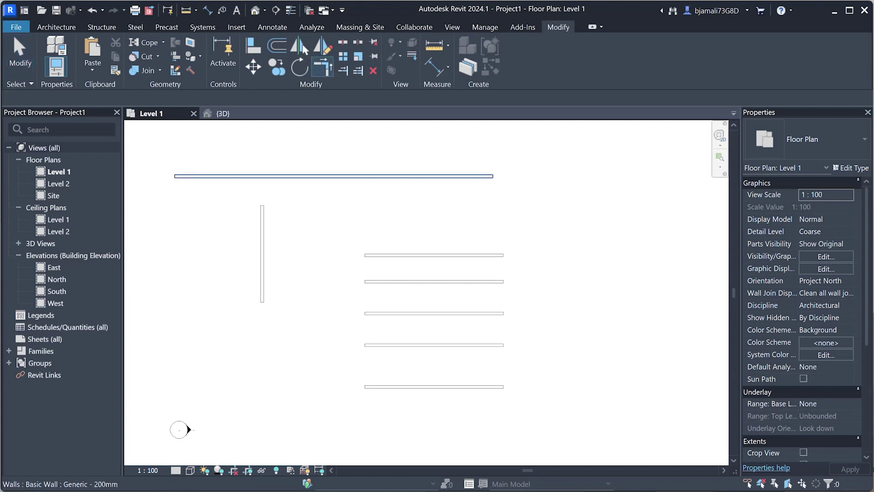
click(332, 176)
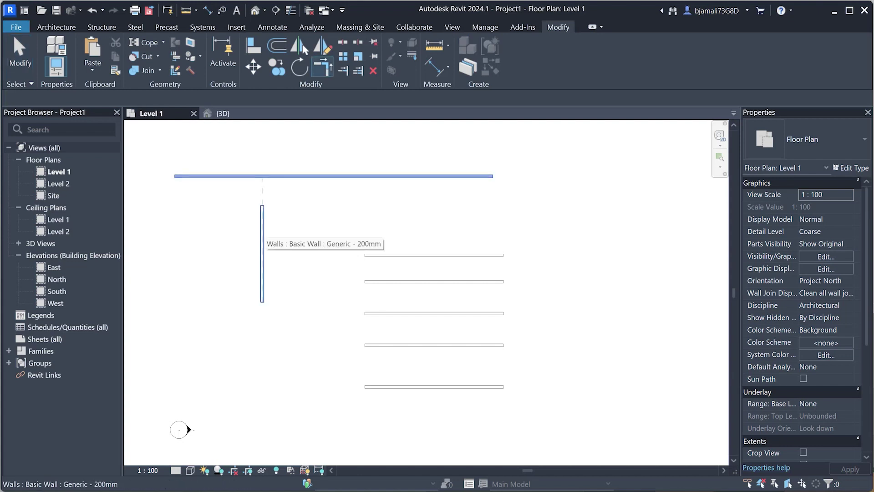
click(263, 239)
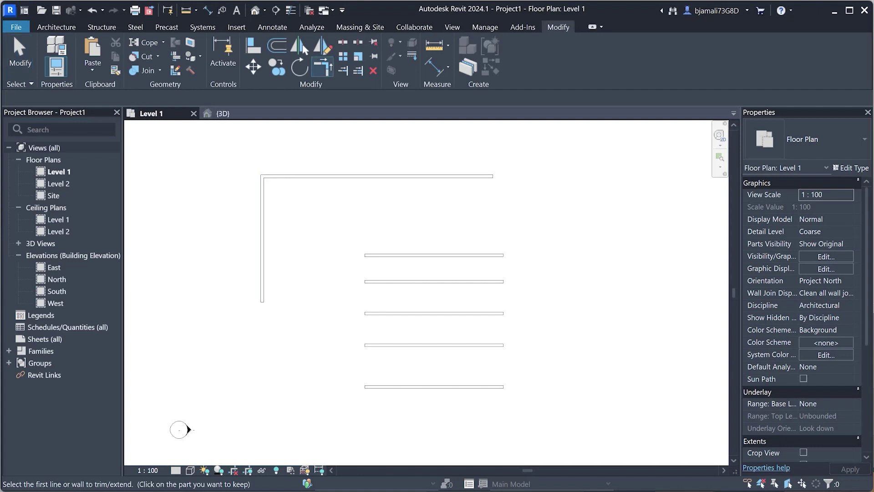
key(Escape)
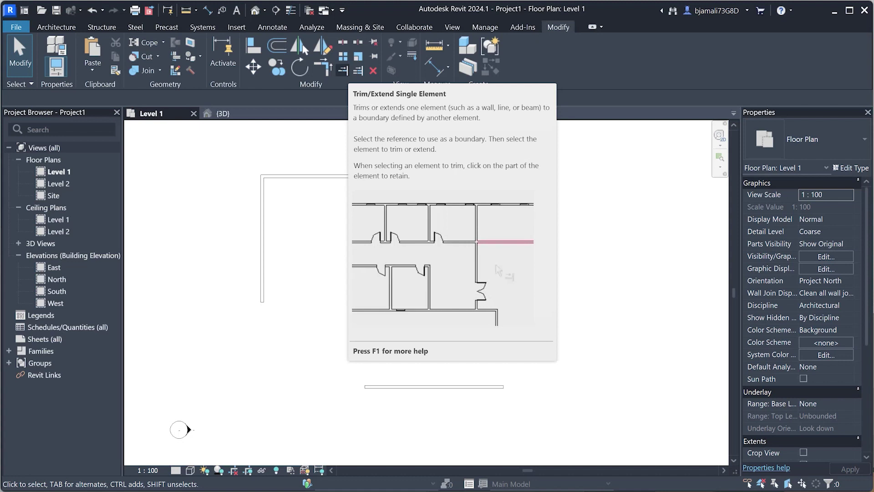
Extend the first two short walls left to the vertical wall as boundary
click(342, 70)
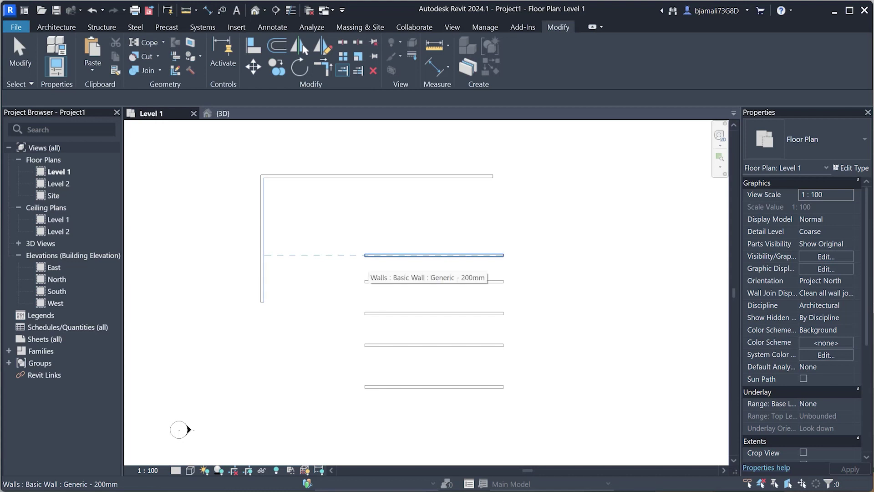
click(378, 255)
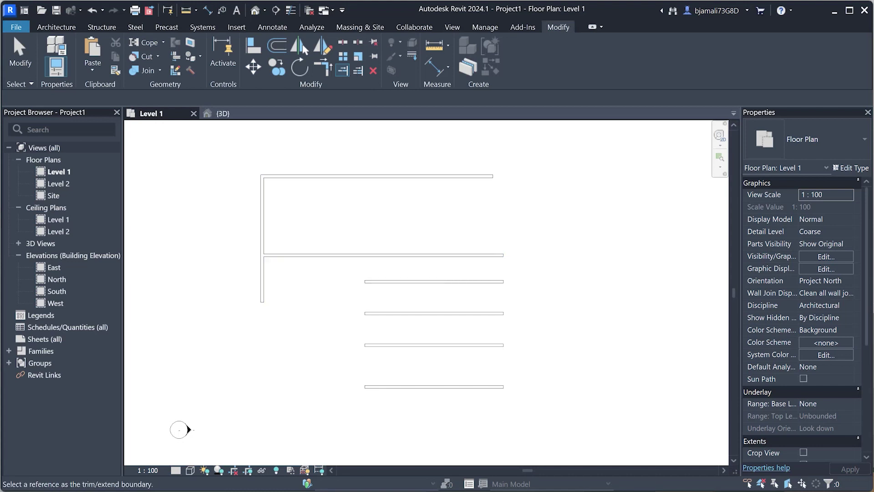
scroll(268, 285, up, 1)
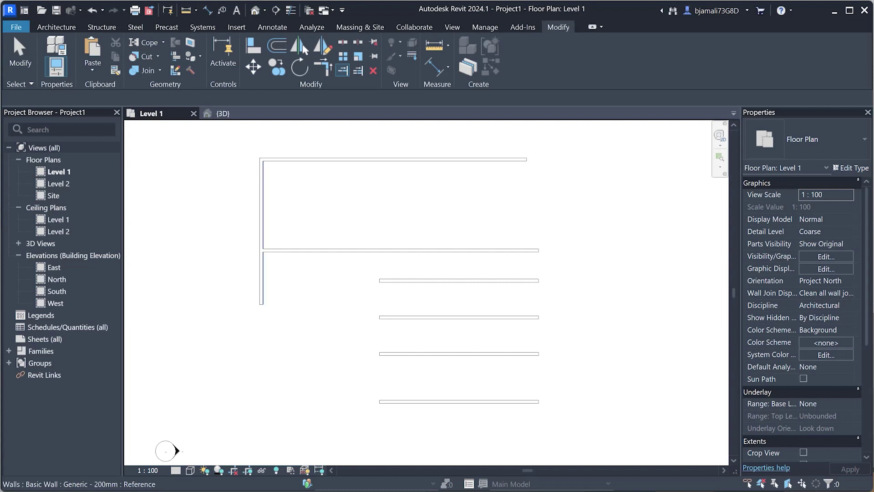
key(t)
key(r)
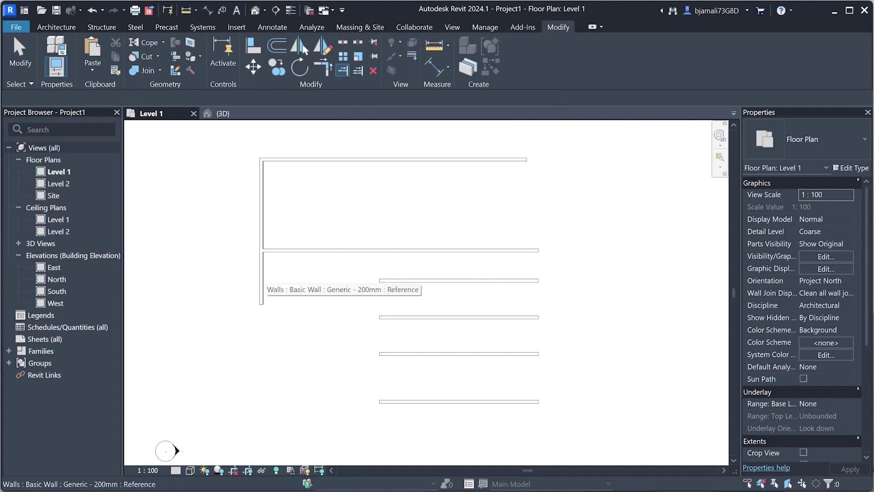
click(261, 282)
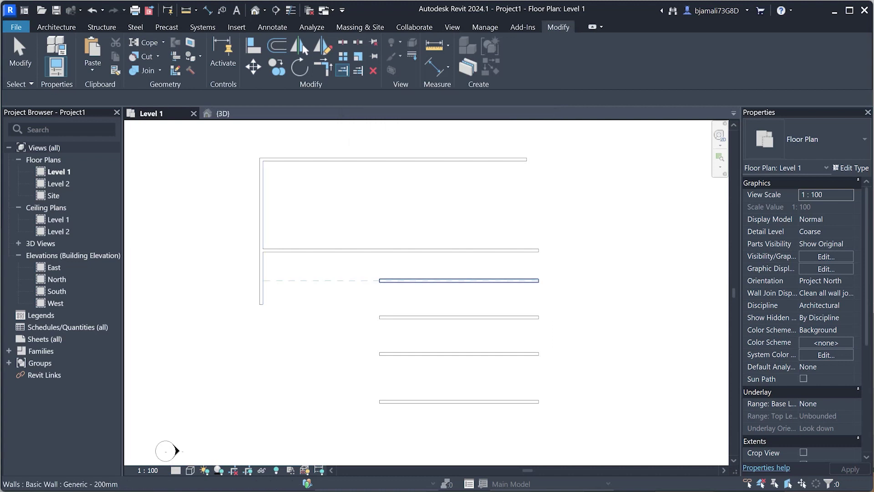
click(400, 281)
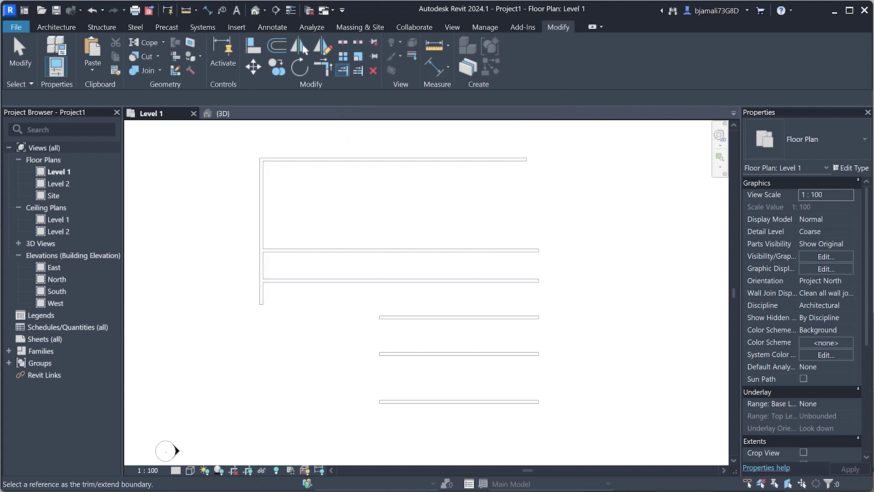
Extend the vertical wall down to the bottom wall
click(456, 402)
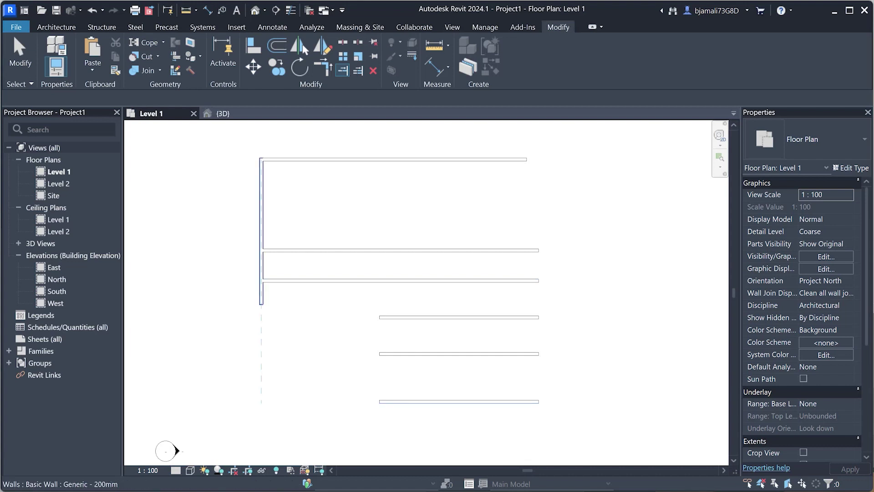
click(261, 287)
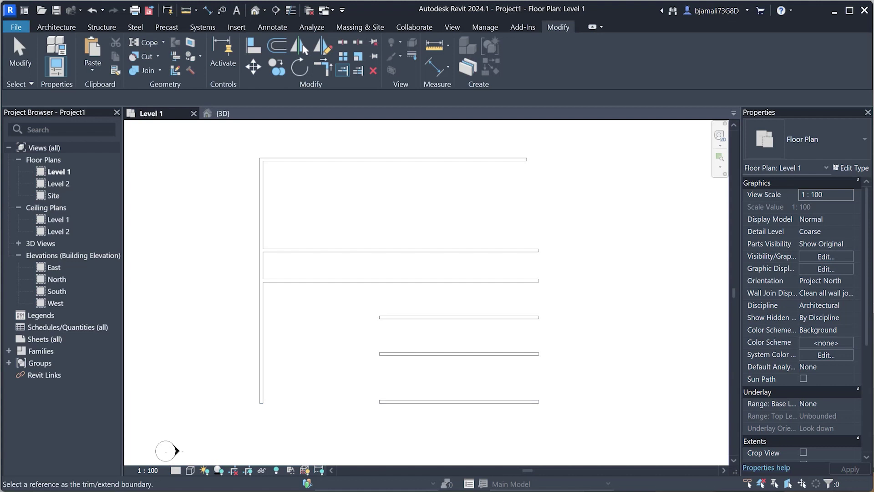
key(Escape)
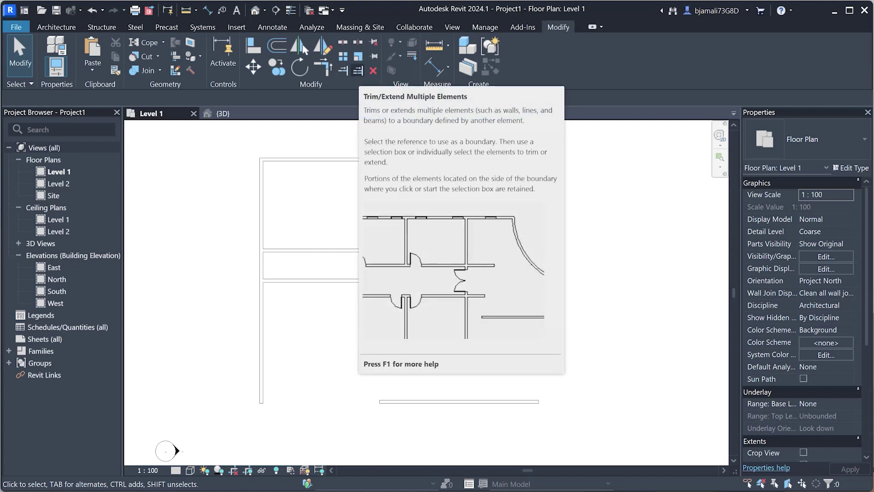
Try extending the three short walls with Trim/Extend Multiple, then undo and cancel it
click(358, 70)
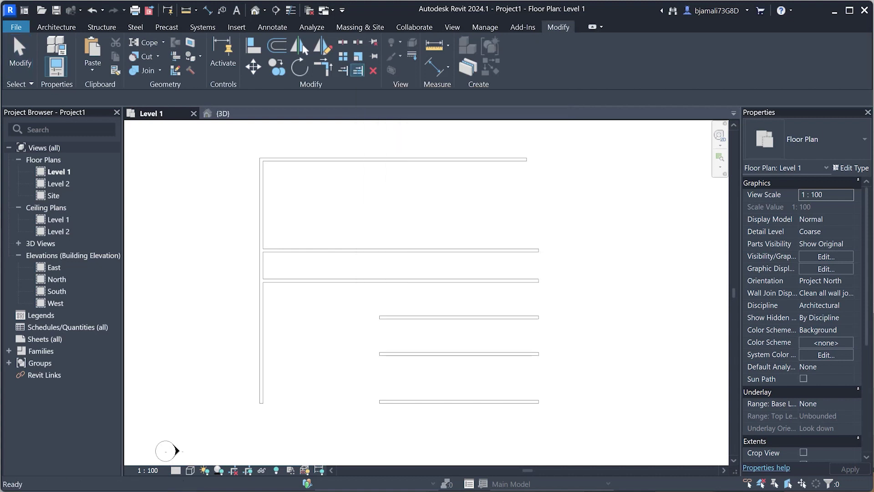
click(262, 328)
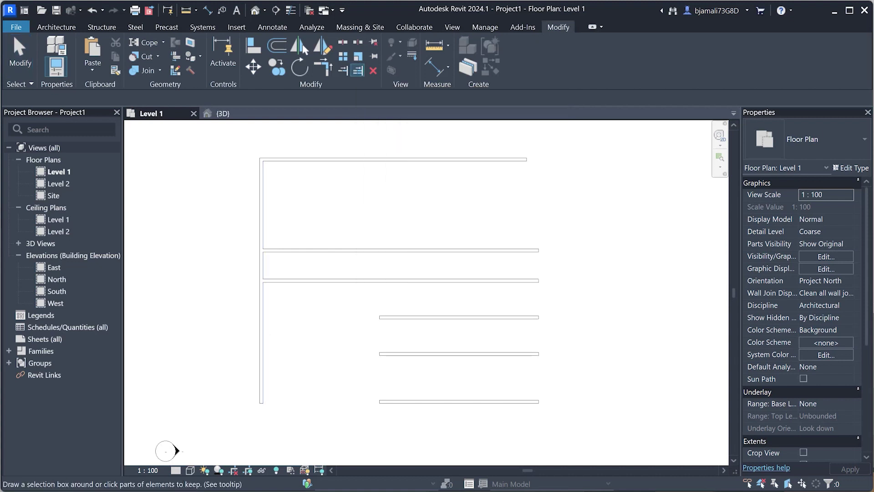
drag(404, 300, 375, 403)
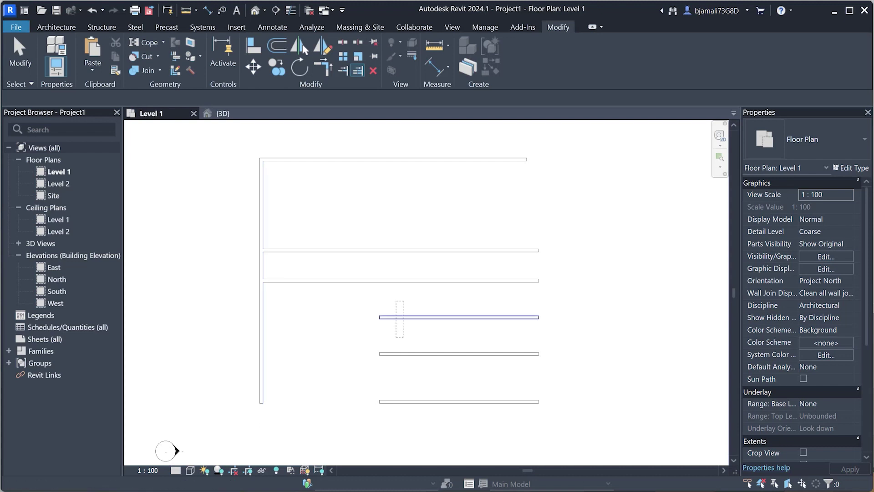
drag(403, 301, 375, 402)
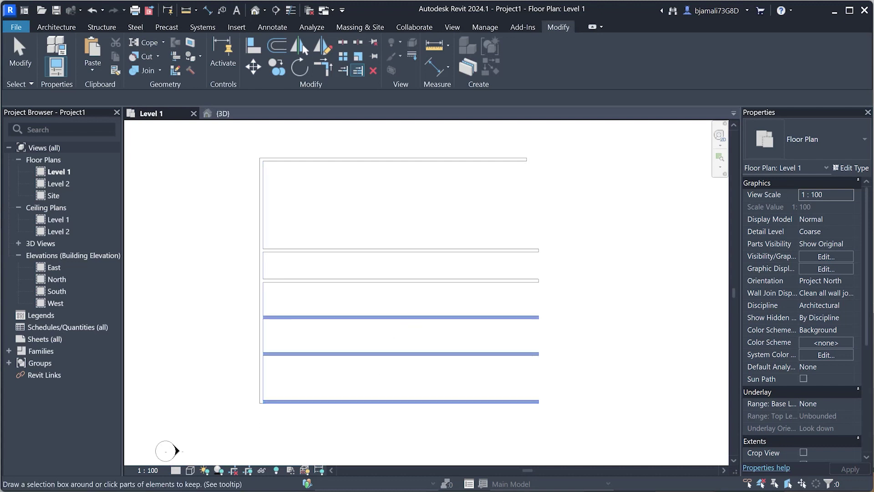
key(ctrl+z)
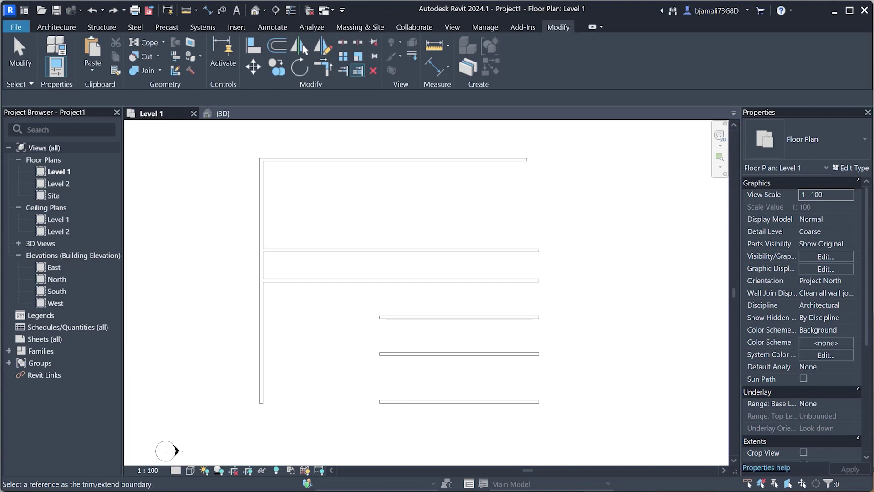
key(Escape)
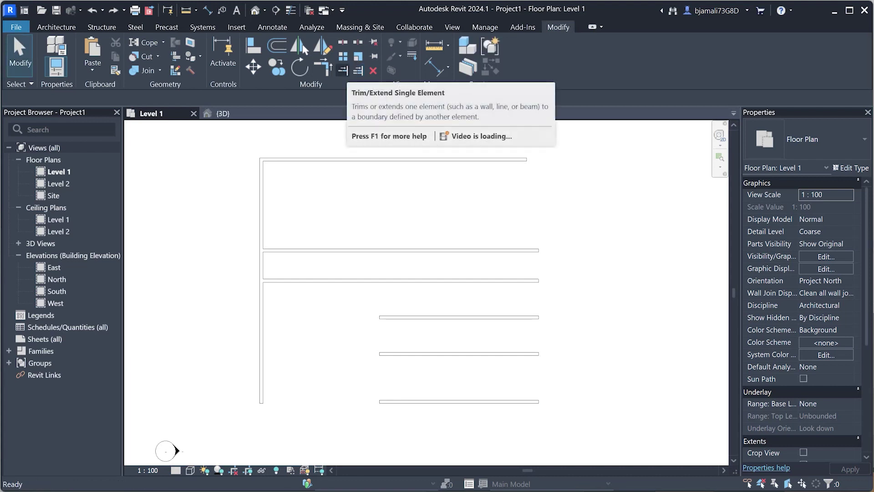
Extend the upper short wall with Trim/Extend Single, then undo it
click(342, 70)
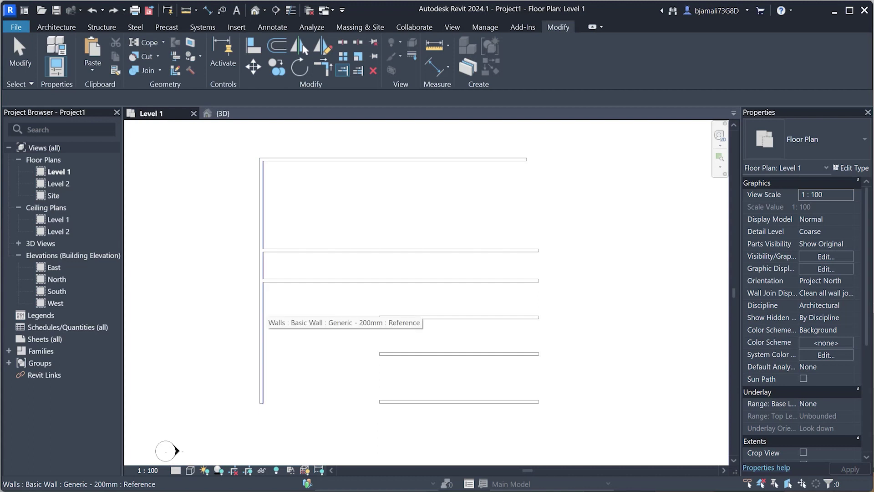
click(262, 314)
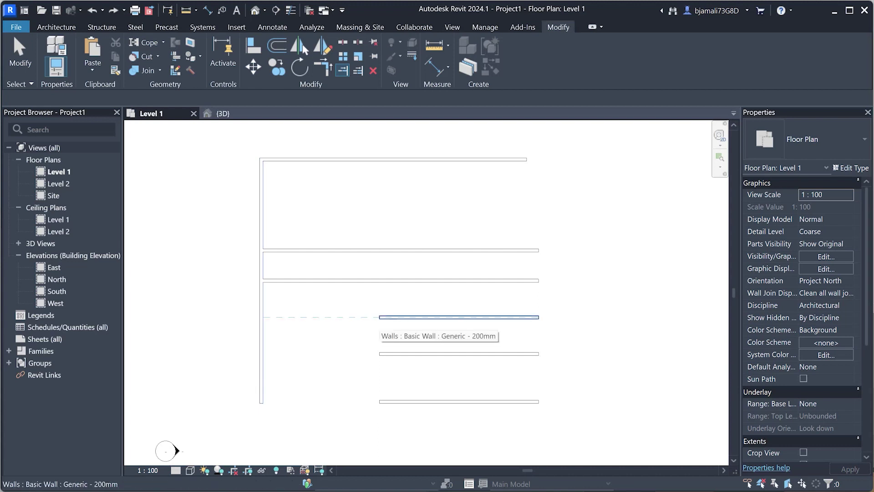
click(391, 317)
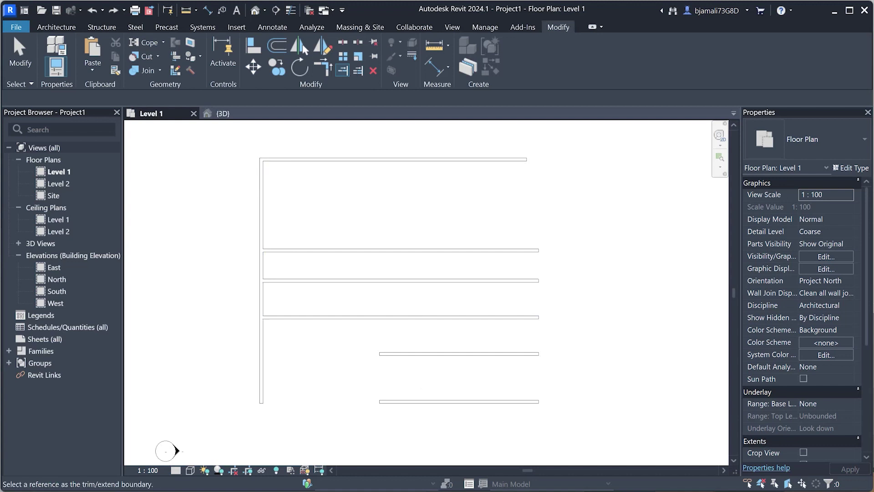
key(ctrl+z)
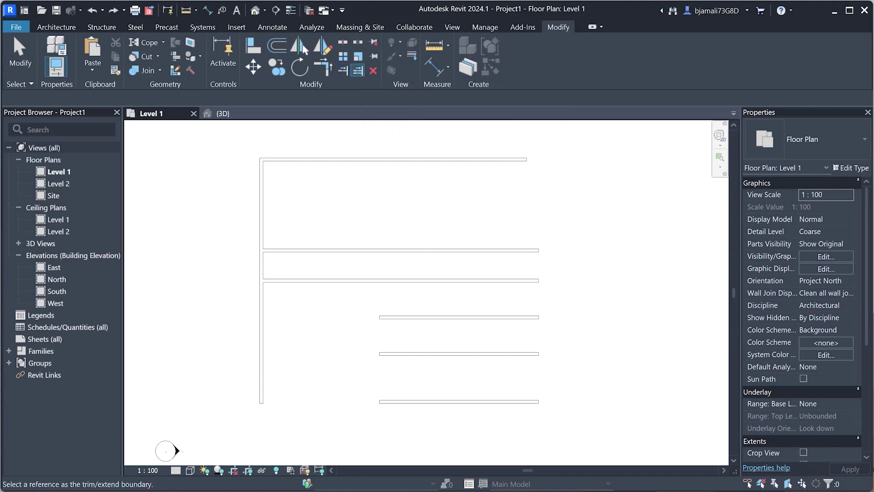
Extend the upper, middle and bottom short walls left to the vertical wall
click(261, 341)
click(456, 317)
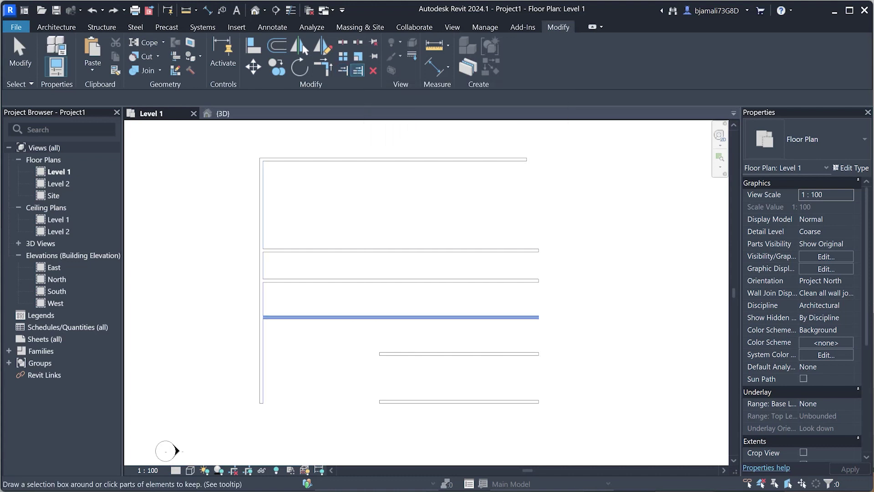
click(455, 353)
click(410, 402)
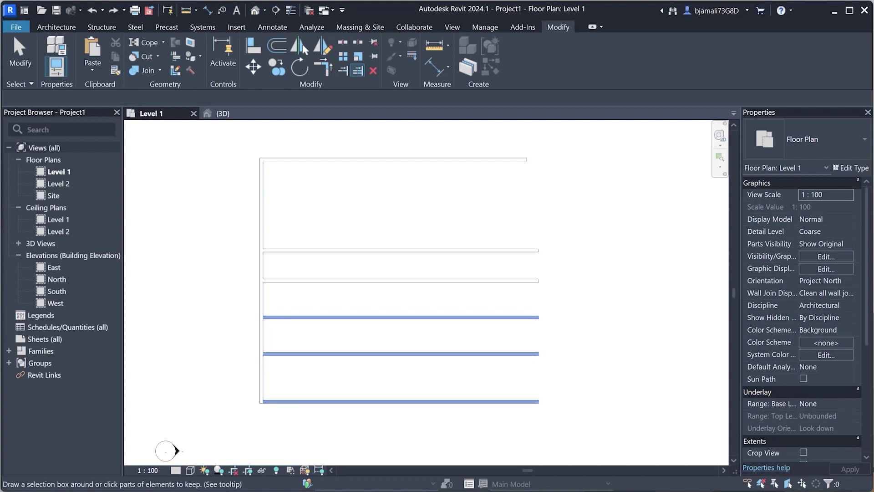
key(Escape)
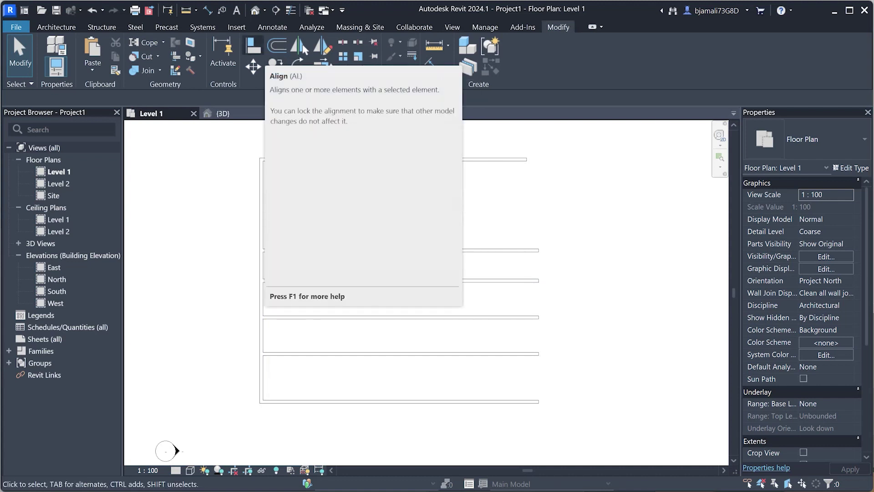
Align the top wall's right end to a reference with Align
click(302, 47)
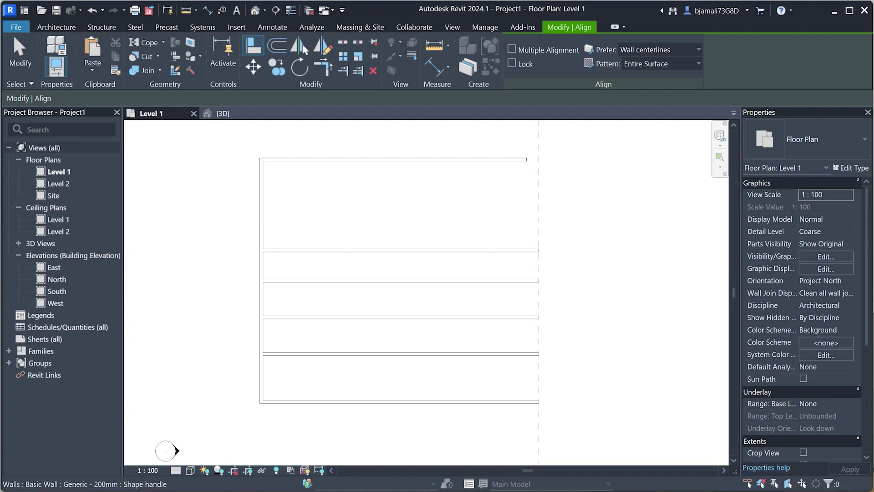
click(527, 159)
key(Escape)
Shorten the top two walls by dragging their right ends left
click(400, 159)
drag(538, 159, 457, 159)
click(401, 249)
drag(538, 250, 482, 250)
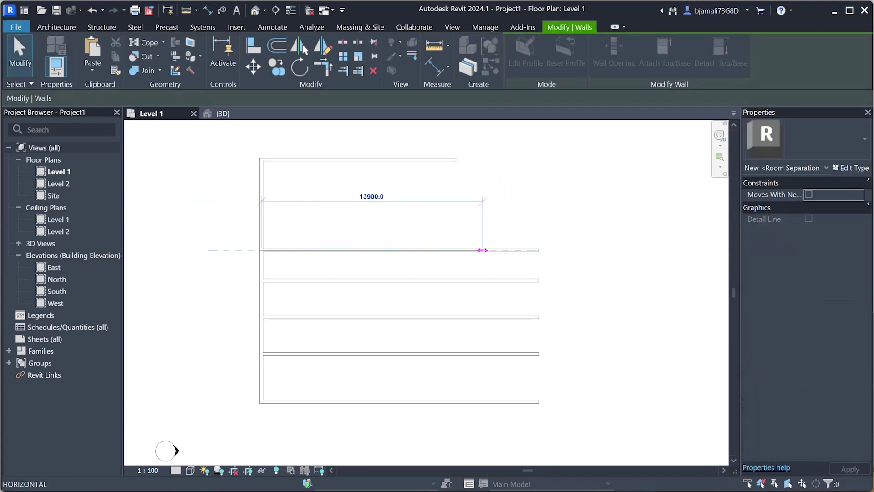
scroll(358, 238, up, 1)
scroll(333, 237, up, 1)
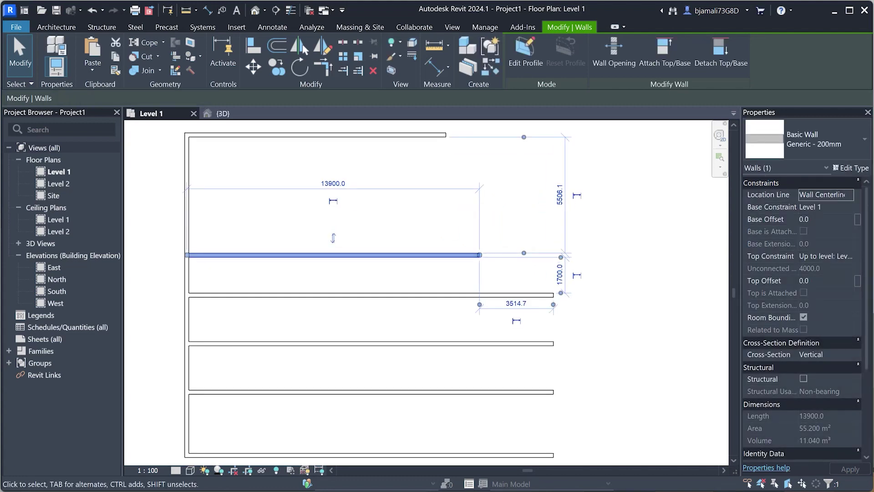
key(Escape)
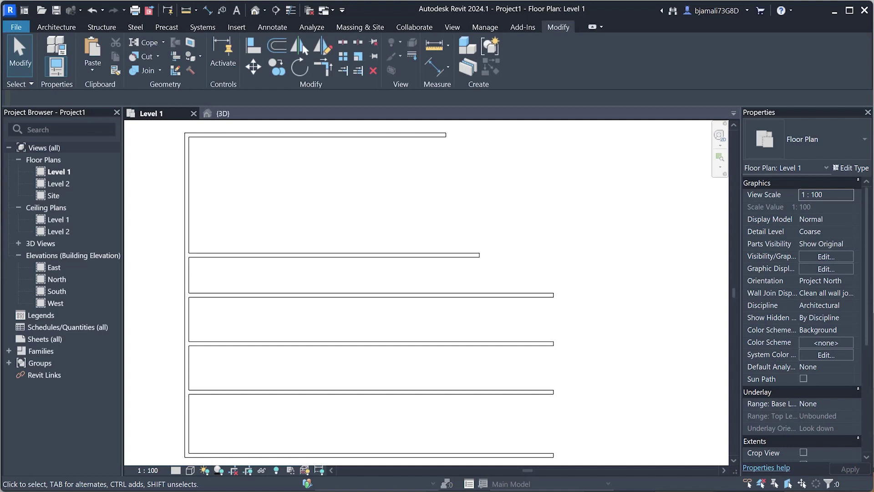
Align the two lower walls' right ends to the second wall's end using AL
key(m)
key(v)
key(Escape)
key(a)
key(l)
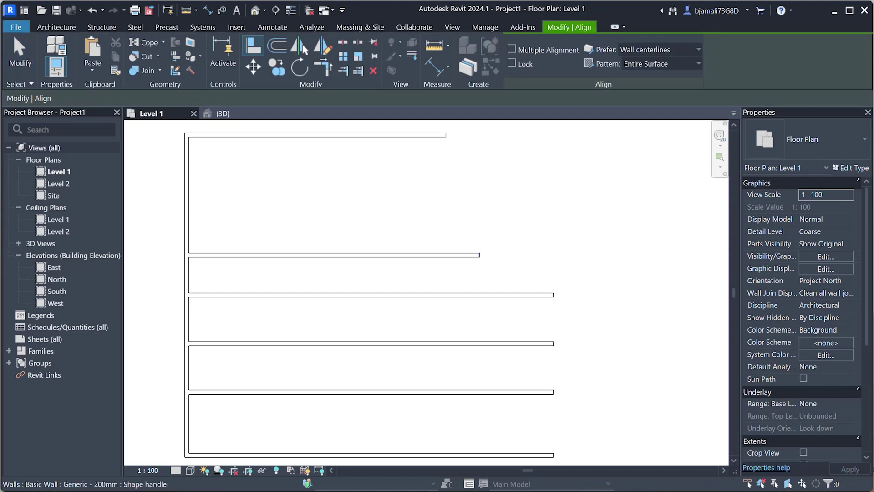
click(478, 256)
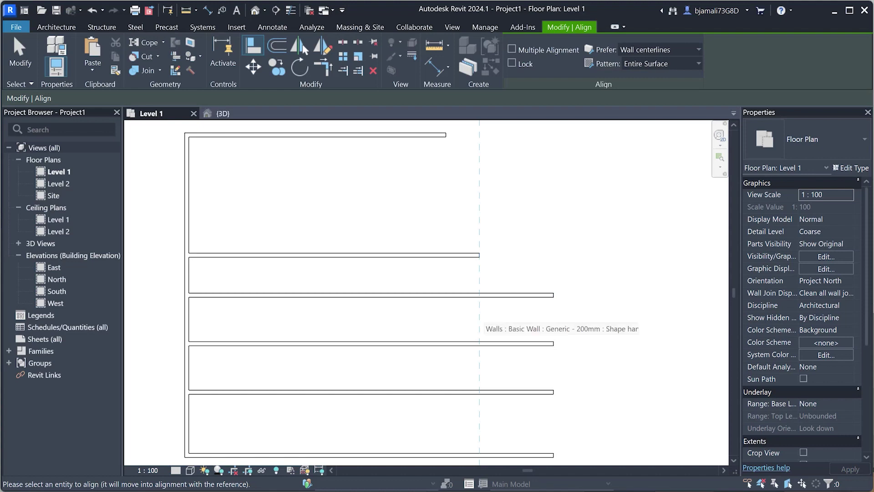
click(492, 294)
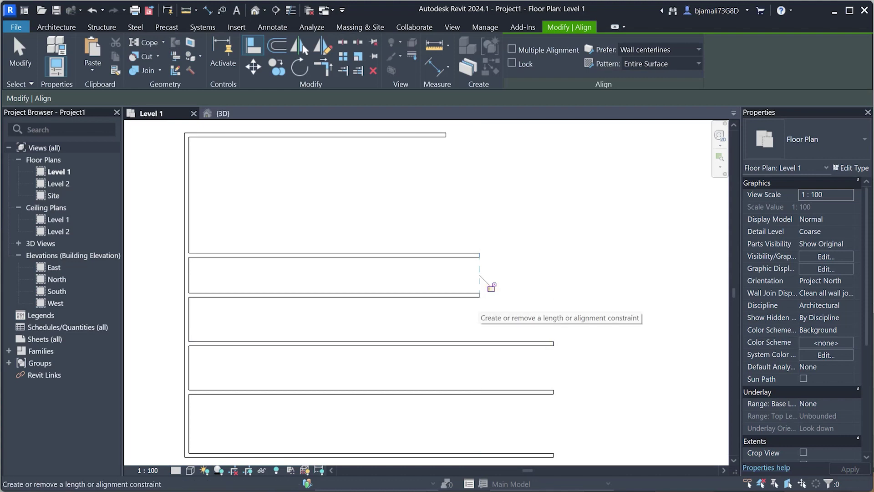
scroll(489, 289, up, 2)
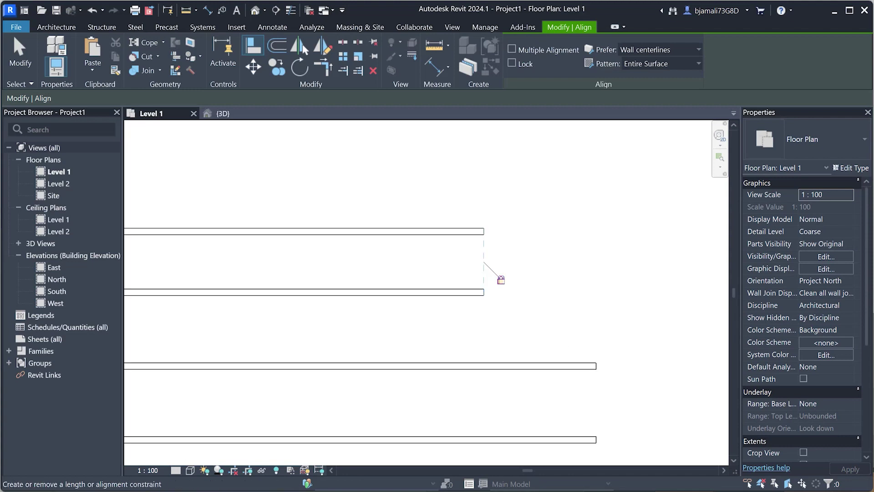
scroll(489, 285, up, 1)
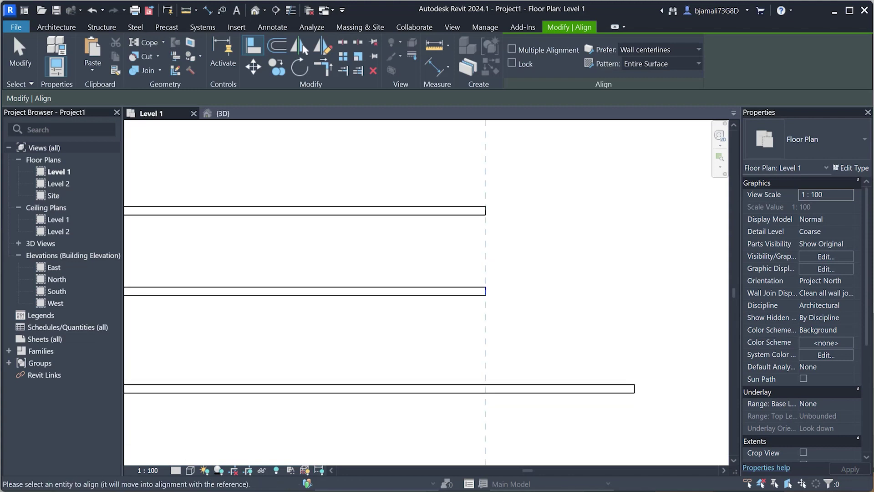
click(635, 388)
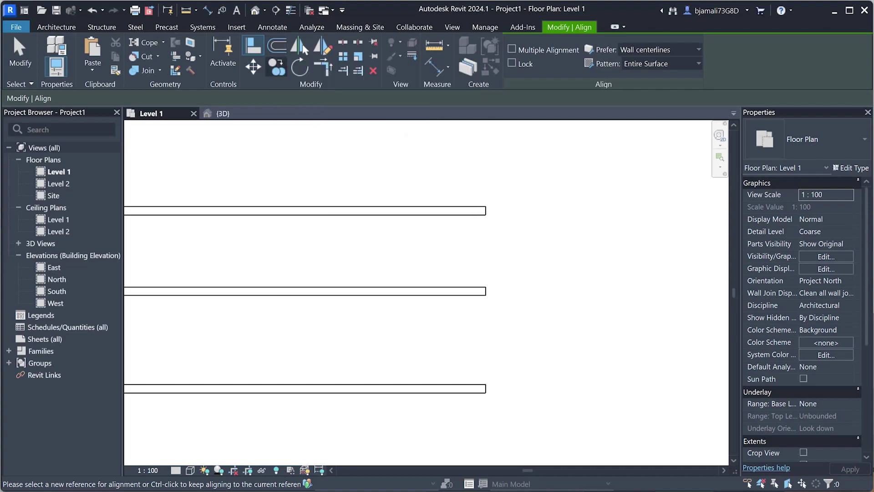
click(276, 48)
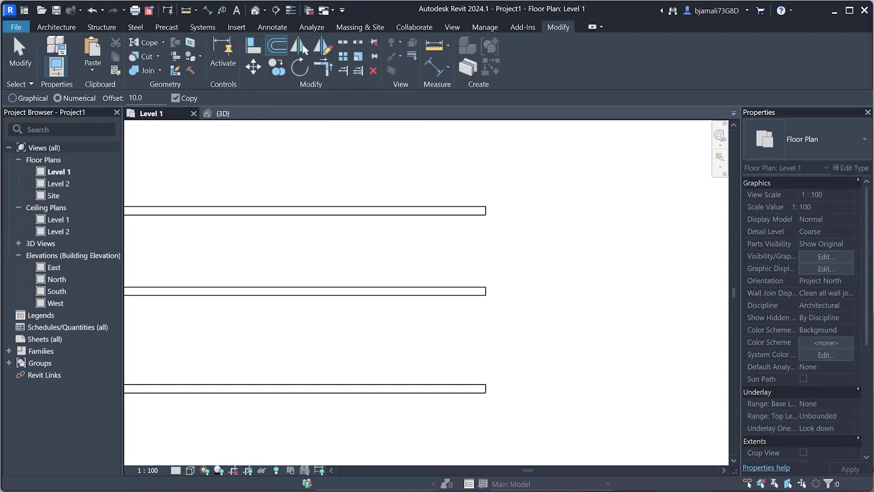
At a 500 mm offset, copy the top wall, move the middle wall, and copy another wall
double_click(135, 98)
text(500)
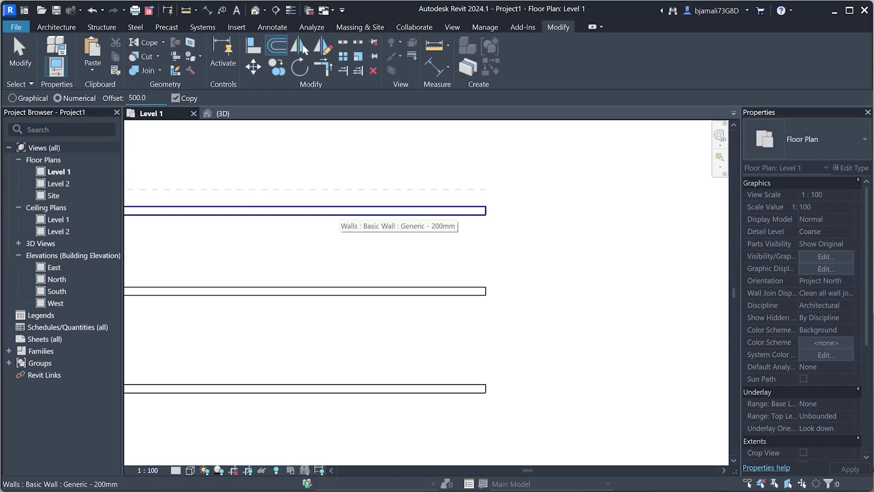
click(309, 208)
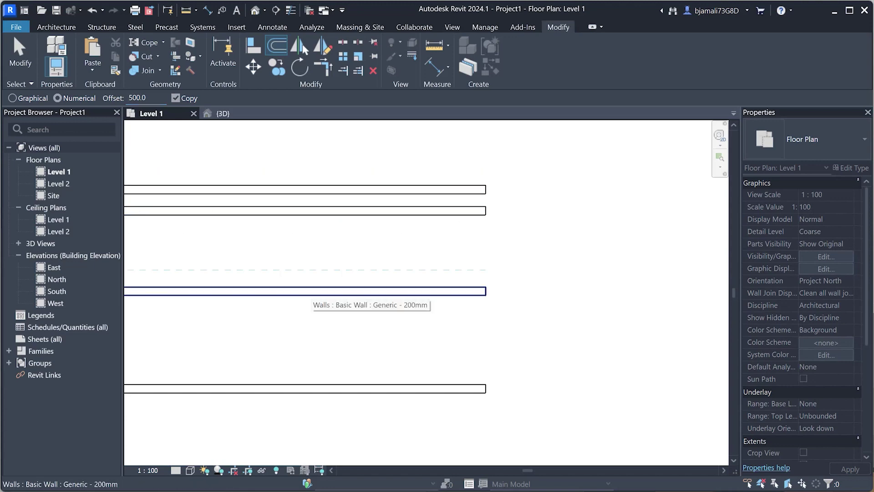
click(175, 98)
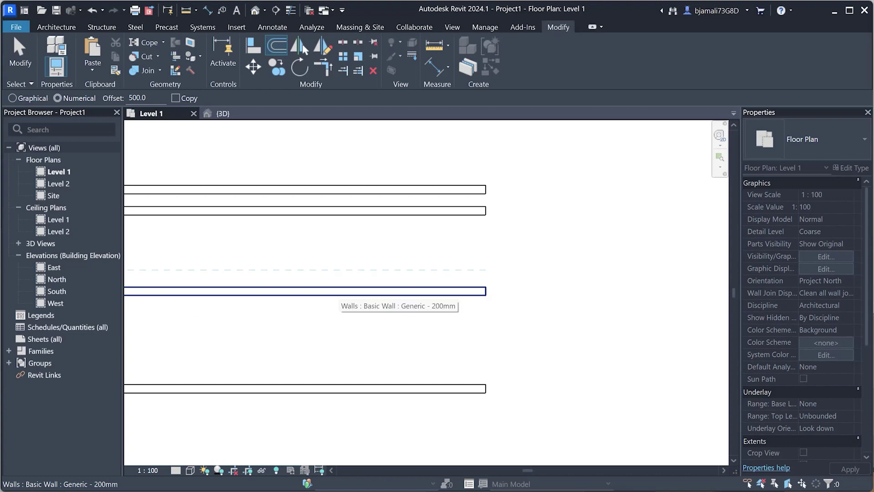
click(337, 291)
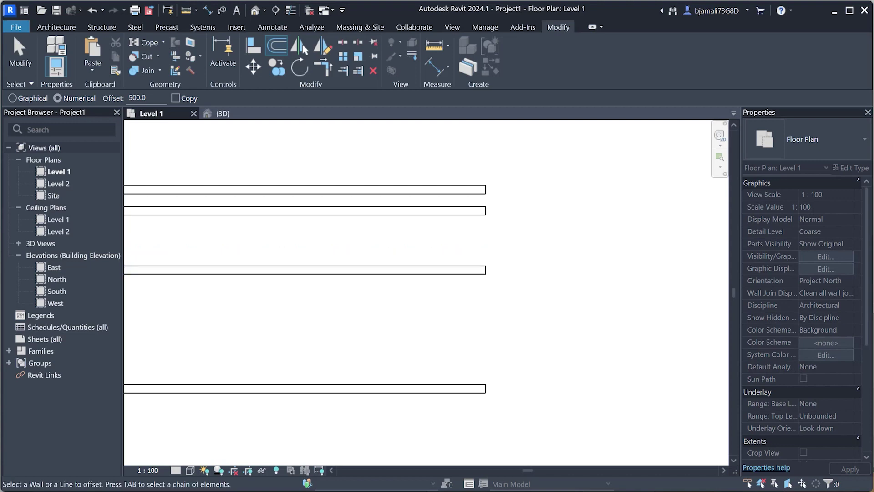
click(176, 98)
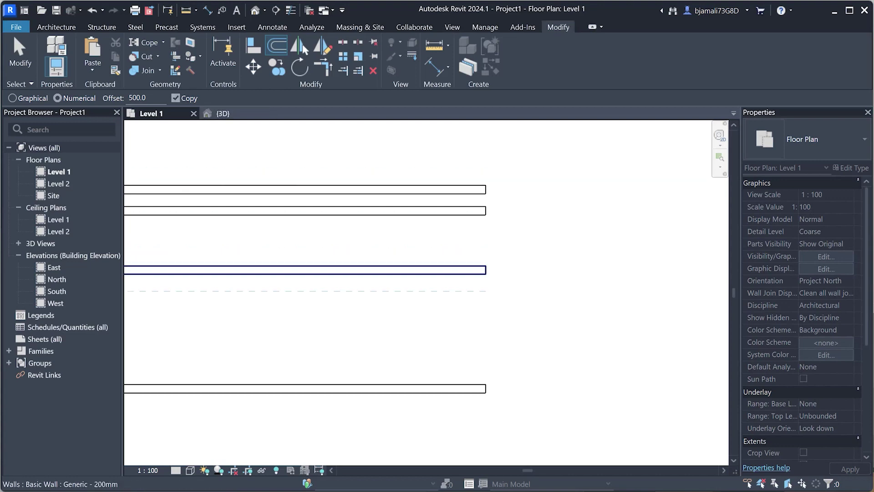
click(346, 271)
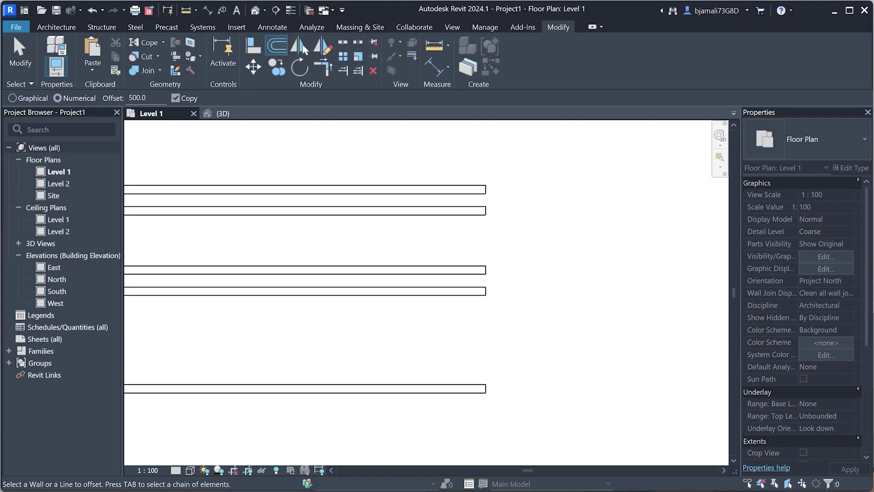
key(Escape)
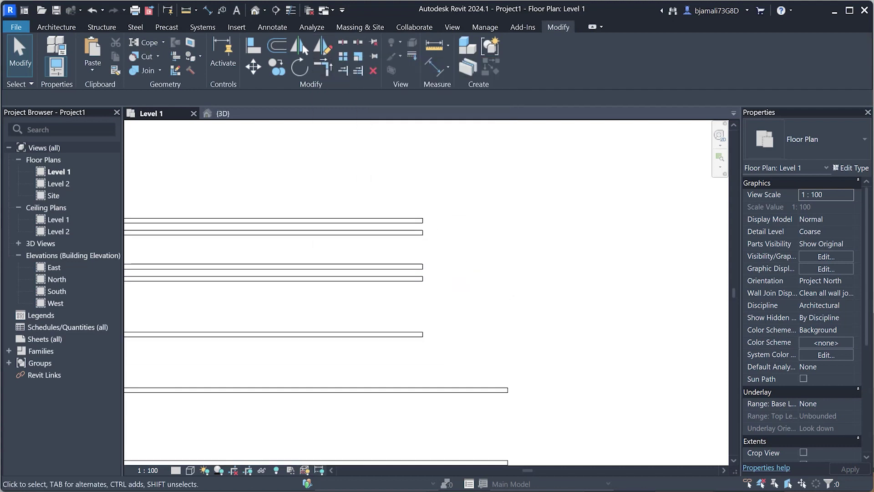
Mirror the long wall across a drawn diagonal axis
scroll(426, 291, down, 3)
middle_drag(410, 318, 136, 453)
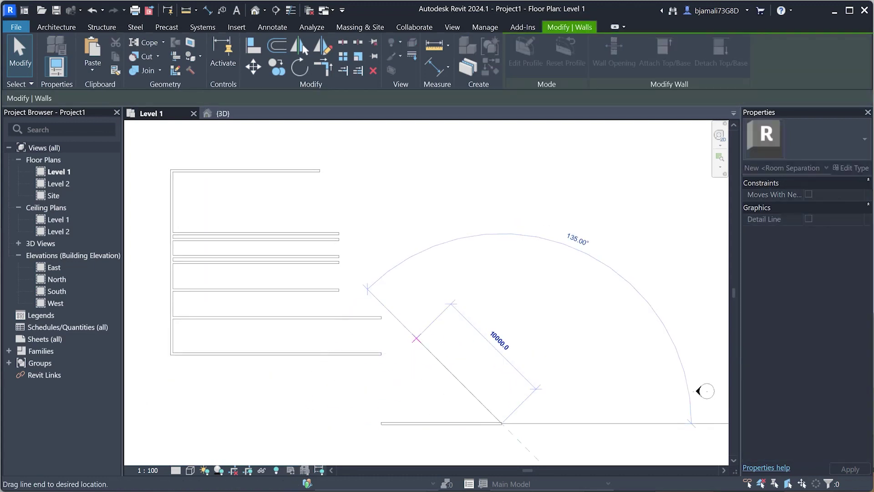
click(427, 232)
click(276, 353)
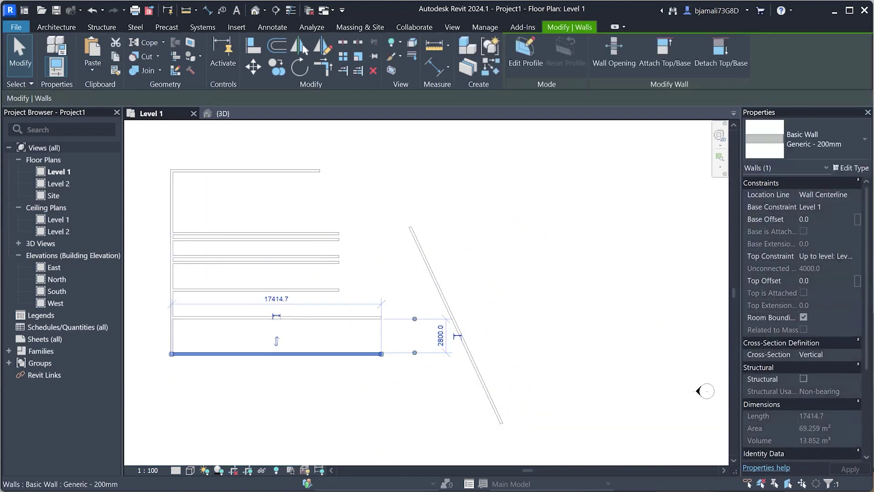
Slope the bottom wall by dragging its right end down and left end inward
drag(382, 354, 369, 407)
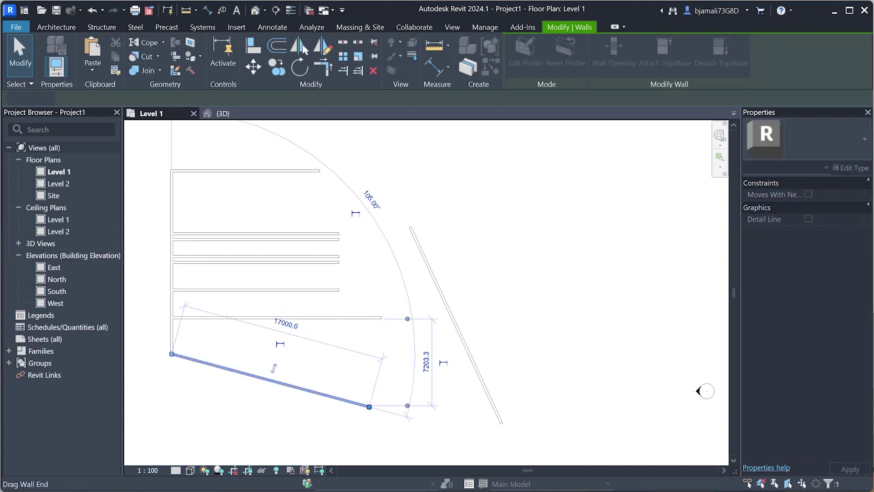
drag(172, 353, 195, 360)
key(Escape)
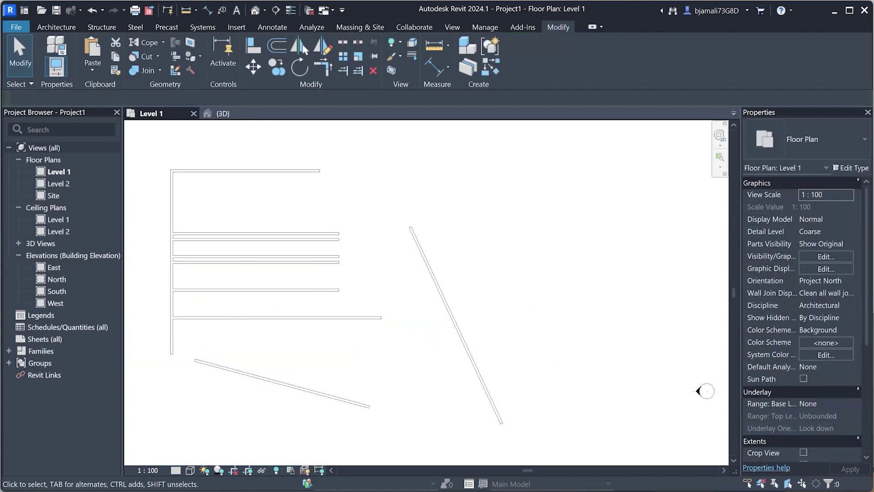
Delete the short horizontal walls and check the 15000 mm sloped and 17414.7 mm horizontal walls
drag(323, 150, 246, 298)
key(Delete)
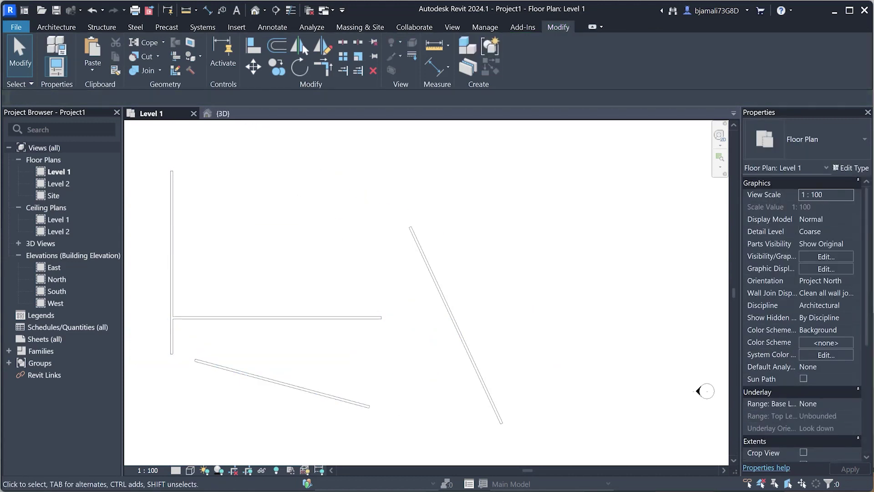
scroll(247, 373, up, 3)
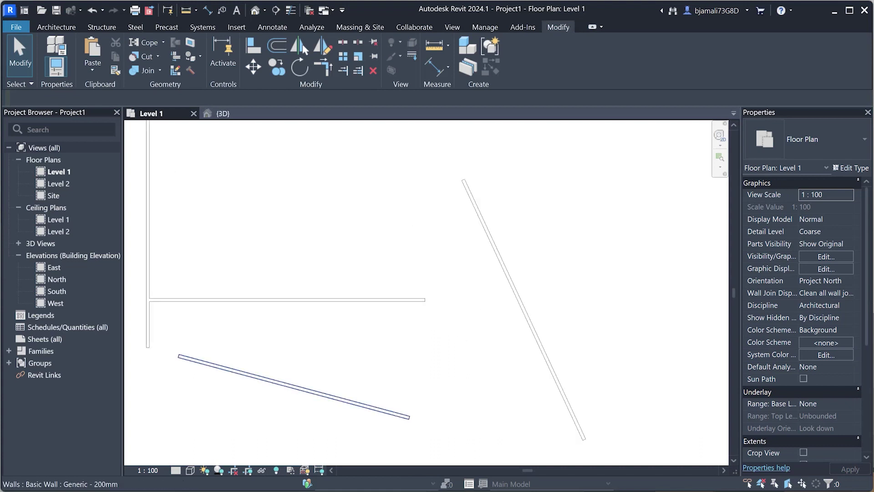
click(273, 380)
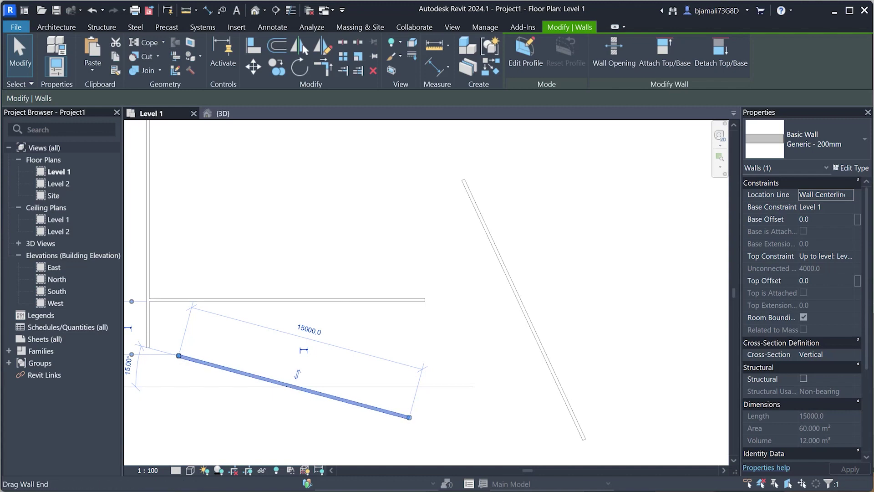
click(423, 299)
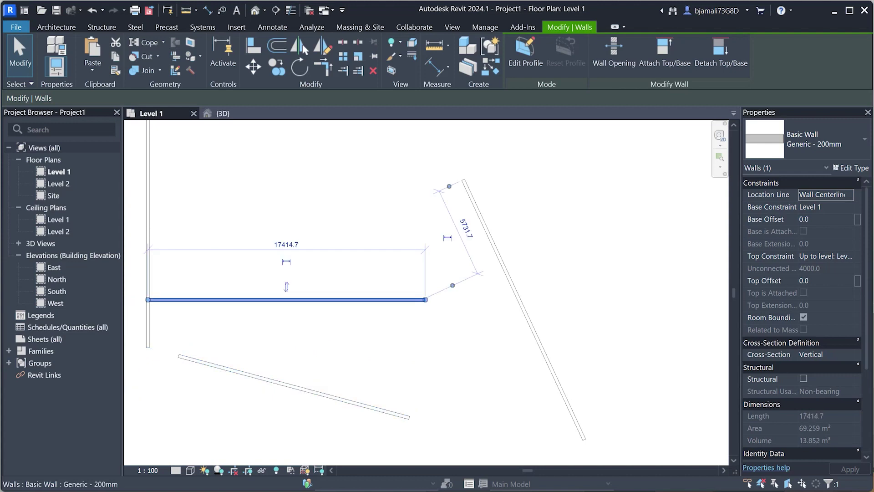
key(Escape)
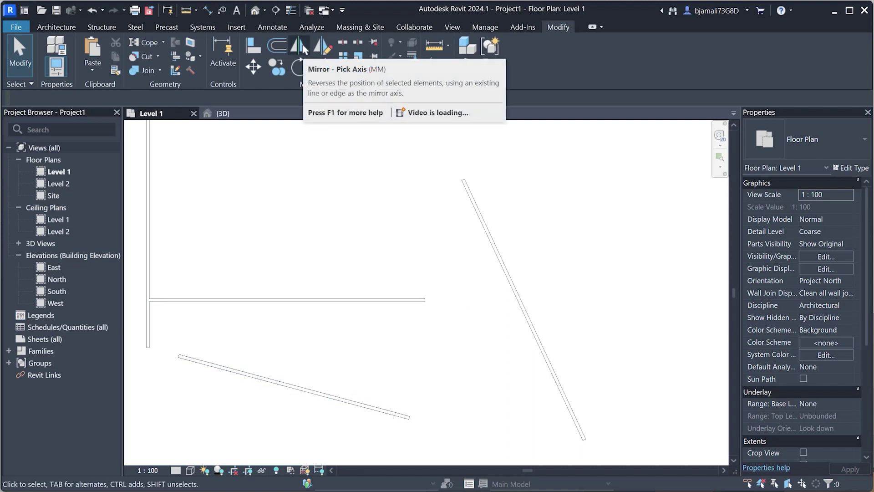
Mirror the sloped lower wall across the horizontal wall's centre line with Pick Axis
click(299, 45)
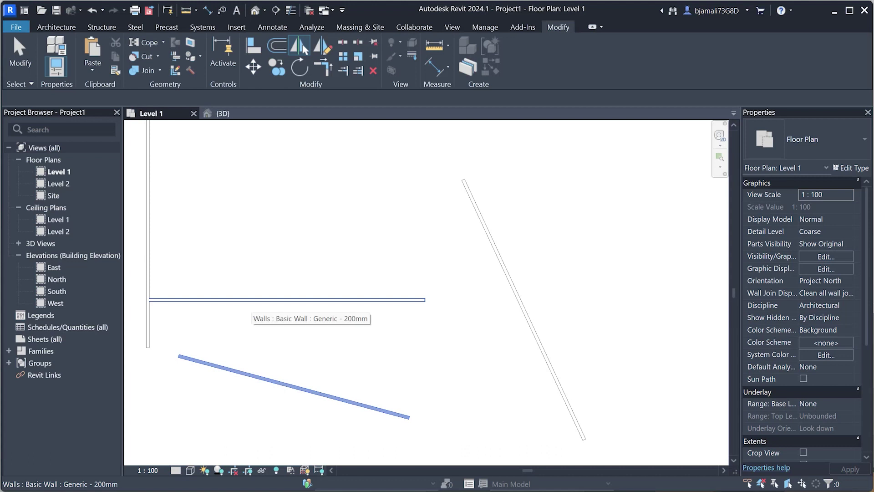
click(255, 299)
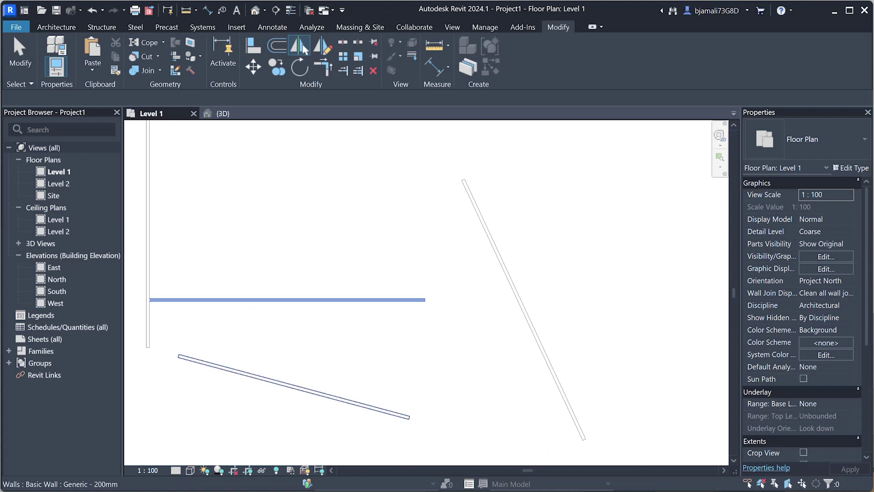
click(293, 386)
key(Return)
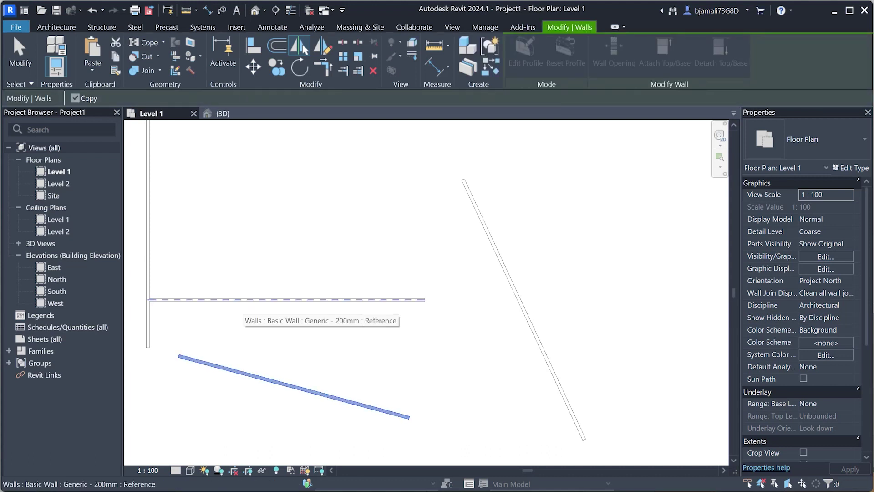
click(255, 300)
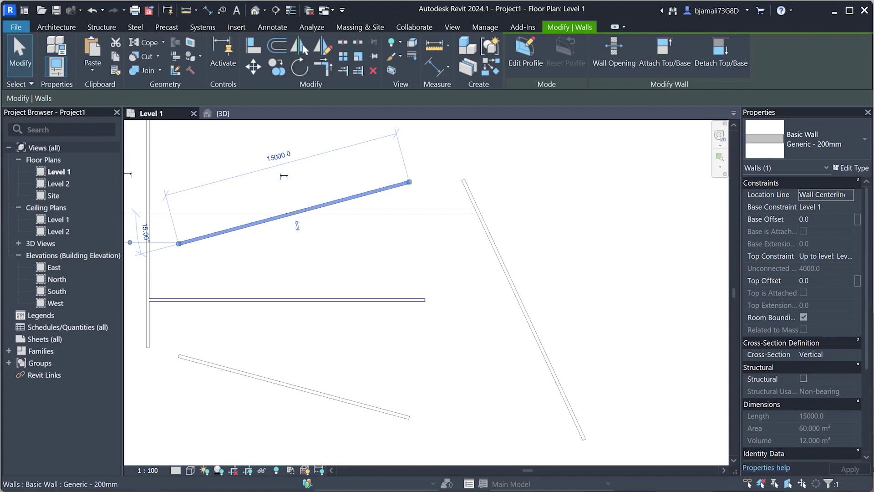
Select the right diagonal wall to check its 18000 mm length
scroll(403, 304, down, 2)
click(495, 310)
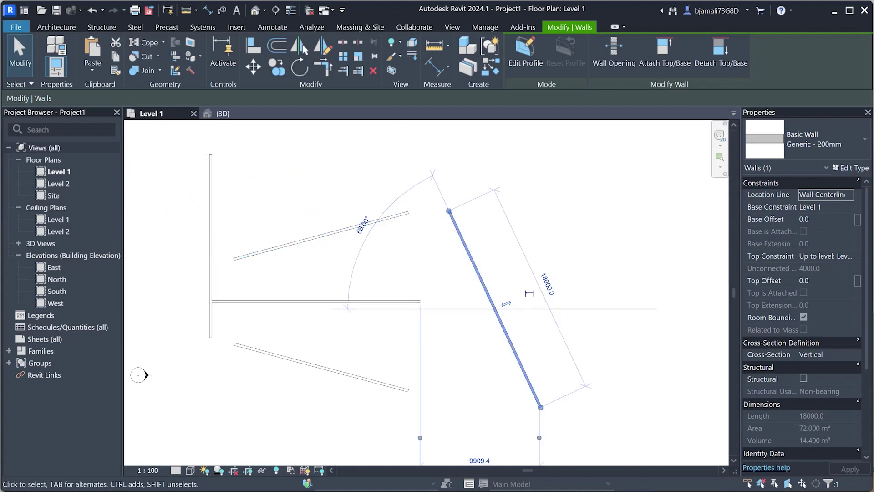
key(Escape)
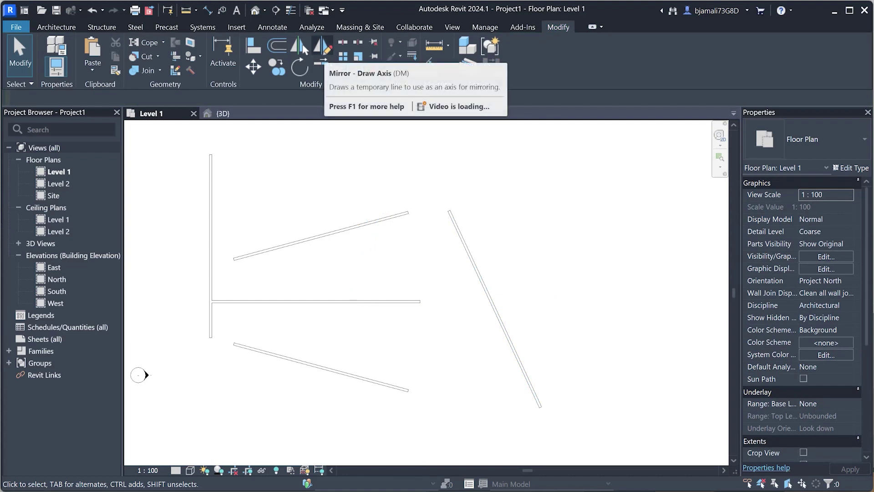
mouse_move(322, 47)
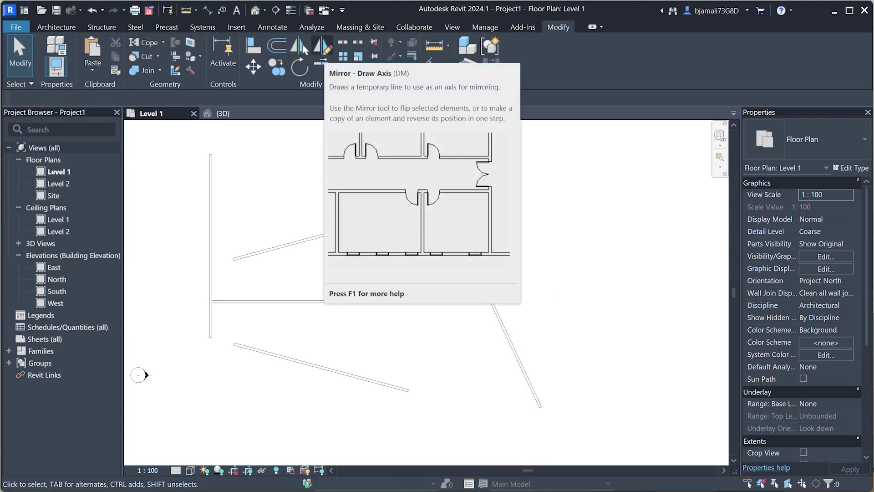
Mirror the right diagonal wall across a drawn vertical axis to form a V
click(322, 46)
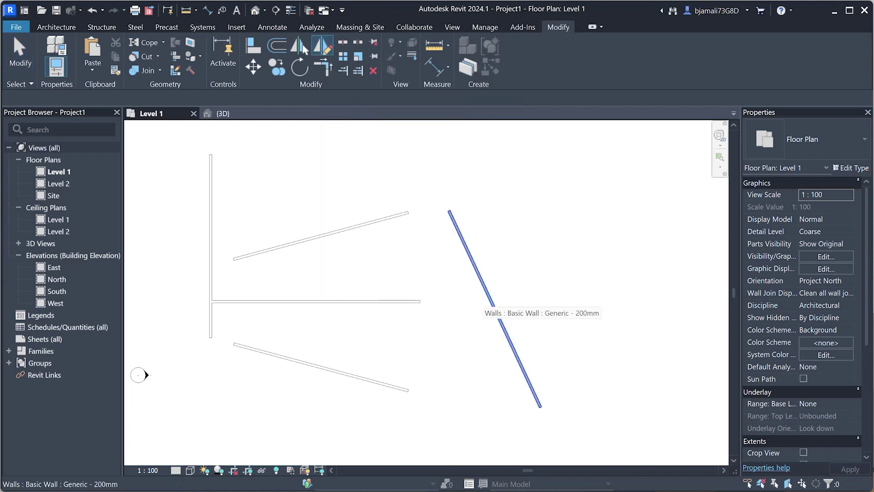
click(491, 300)
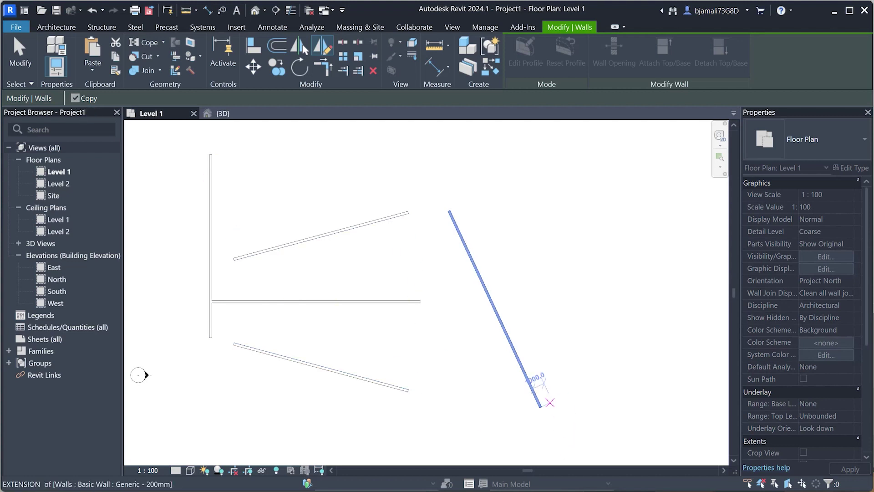
click(573, 392)
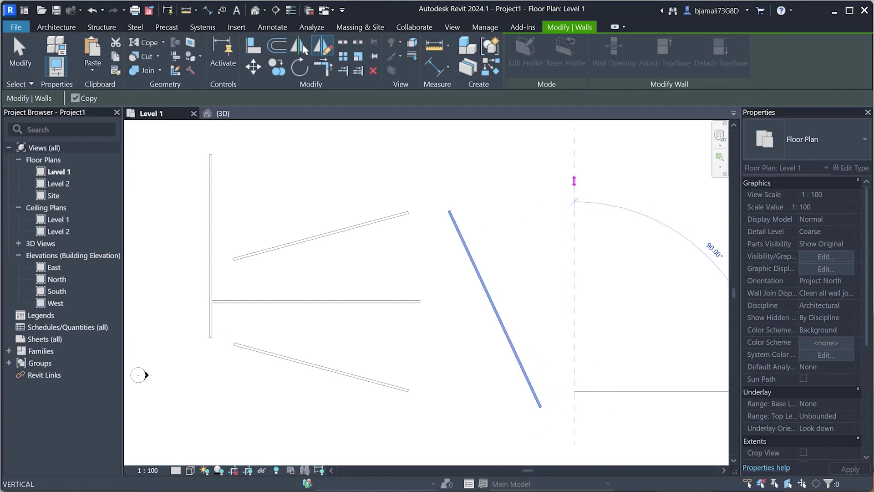
click(574, 181)
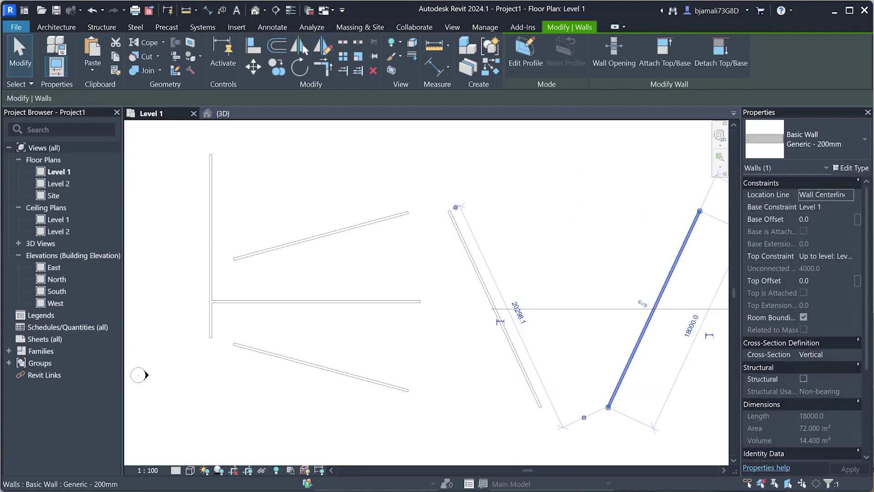
key(Escape)
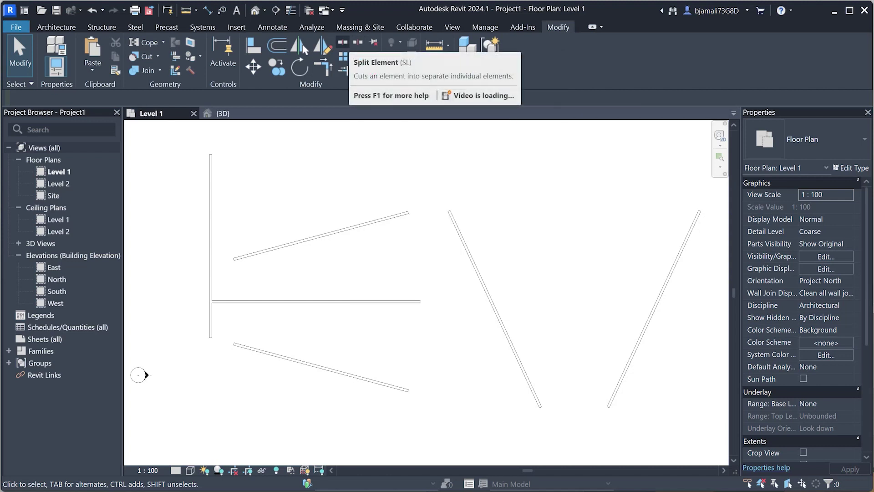
click(342, 42)
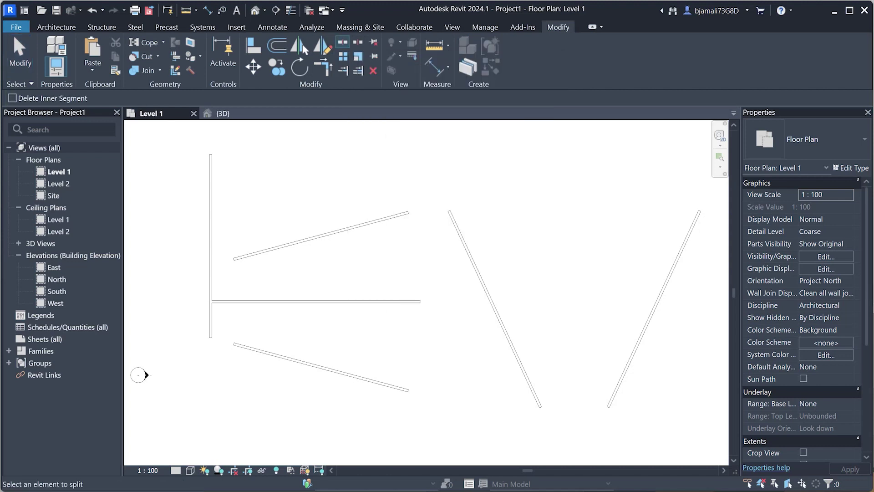
Split the left V wall at two points, 4000 mm from the top and leaving 9100 mm below
scroll(492, 252, up, 2)
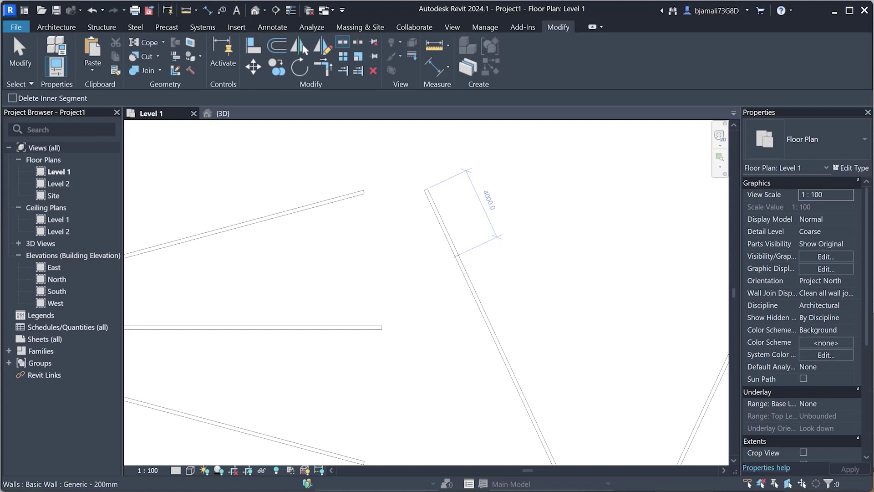
click(457, 257)
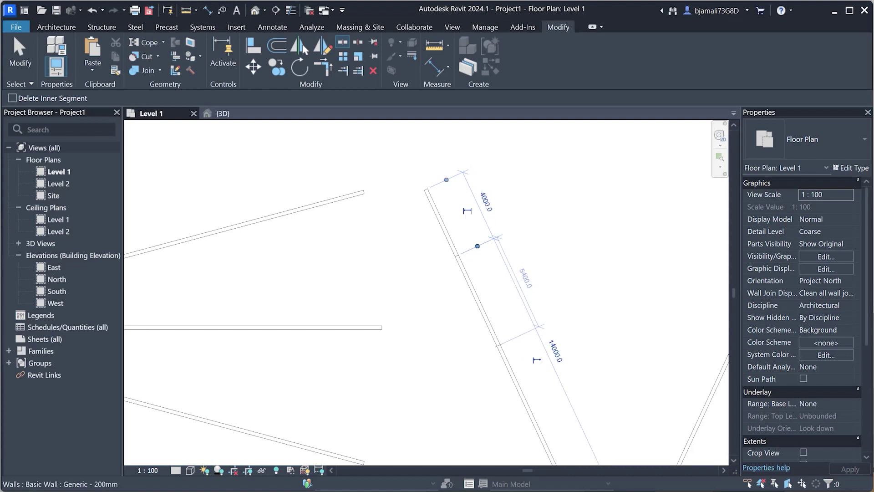
click(494, 337)
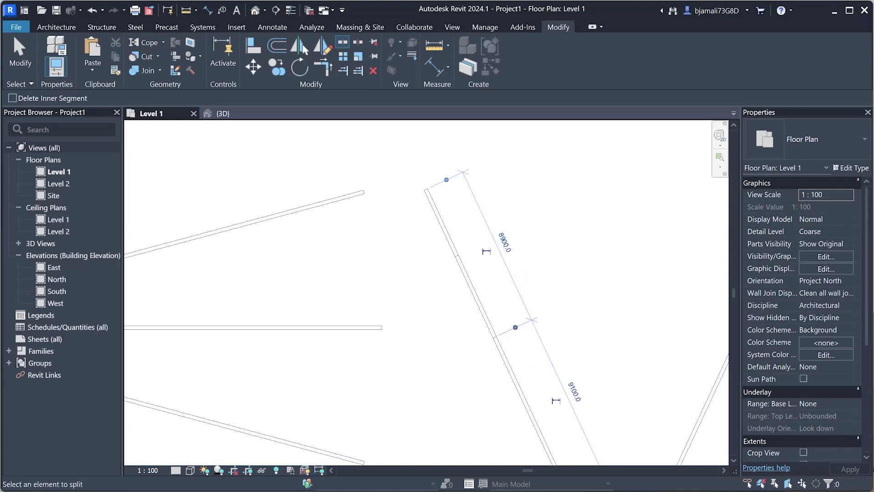
key(Escape)
Select each of the three wall pieces to check their lengths
scroll(451, 252, up, 3)
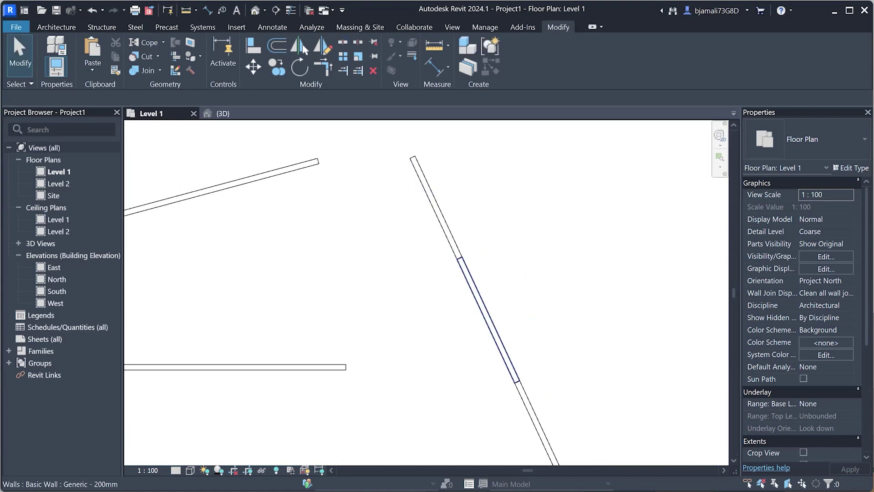
click(453, 250)
click(492, 328)
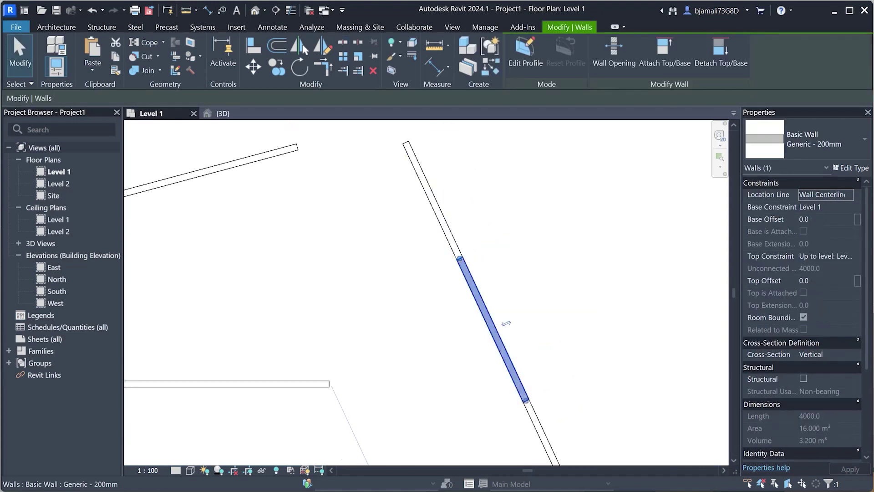
click(541, 432)
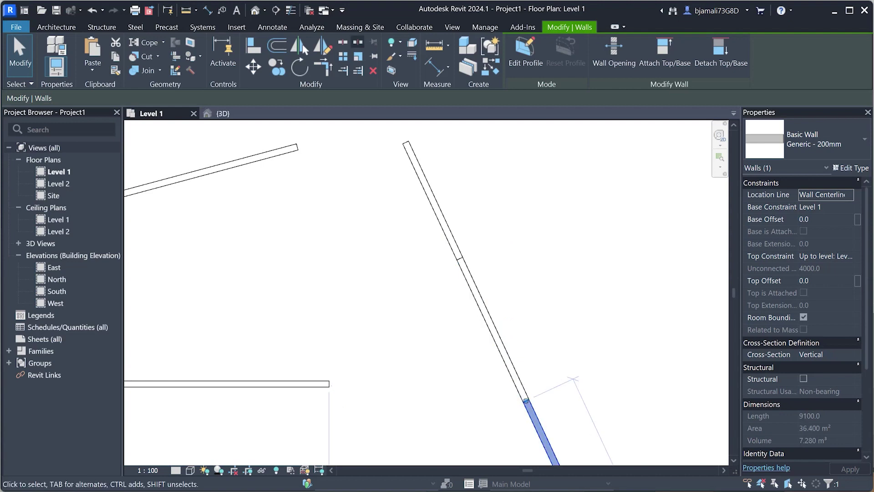
Split the left diagonal wall with a gap using Split with Gap
click(357, 43)
scroll(368, 150, up, 1)
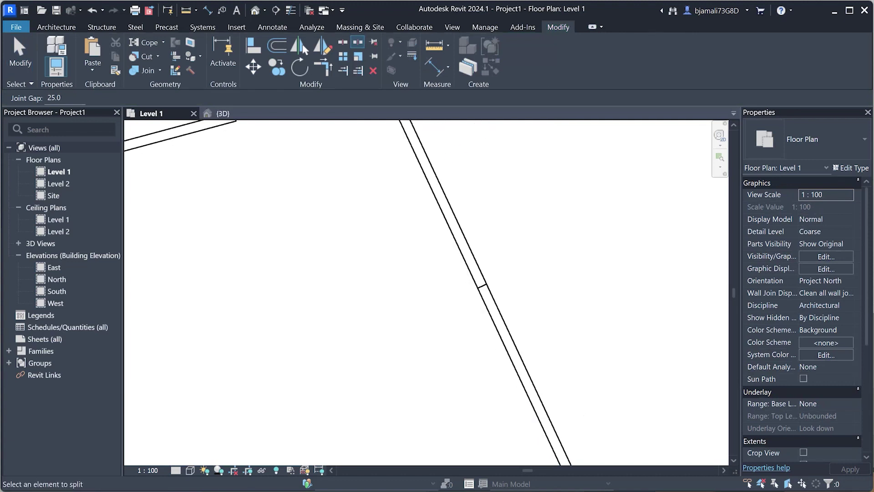
middle_drag(443, 189, 459, 311)
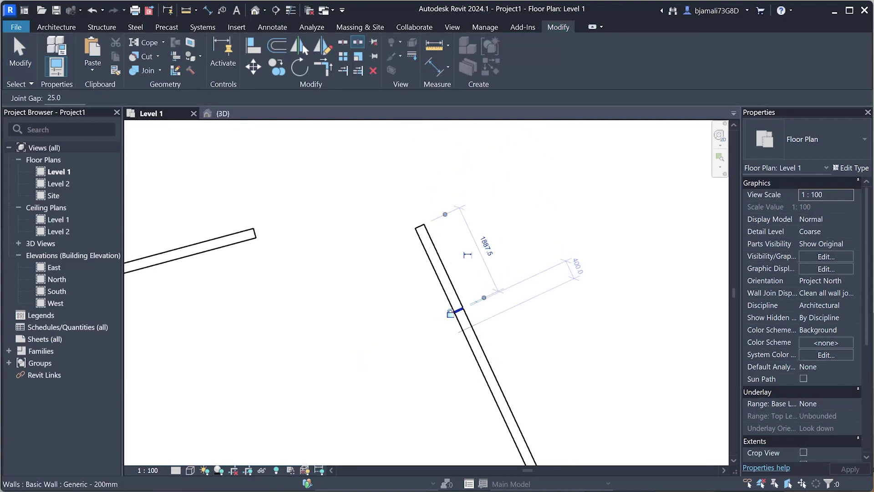
scroll(459, 311, up, 2)
scroll(460, 305, up, 2)
click(460, 287)
scroll(460, 280, up, 2)
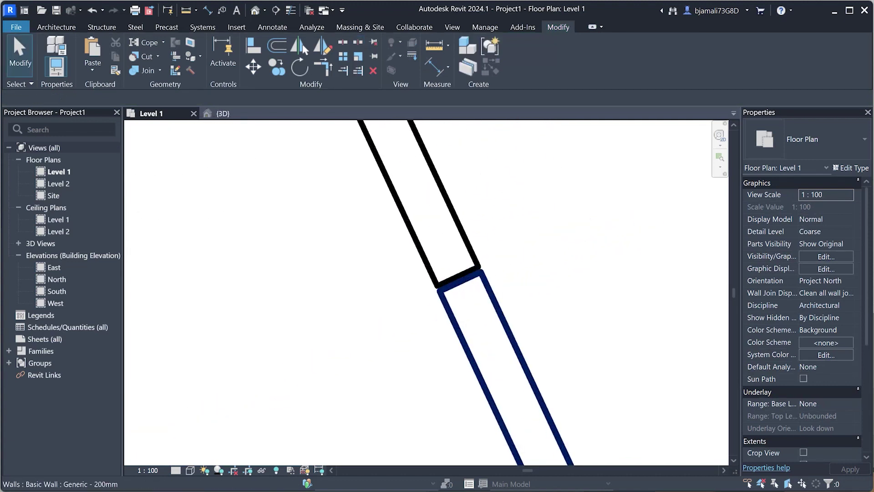
Unlock the gap constraint and adjust the lower segment's end to leave a 2000 mm gap
click(496, 278)
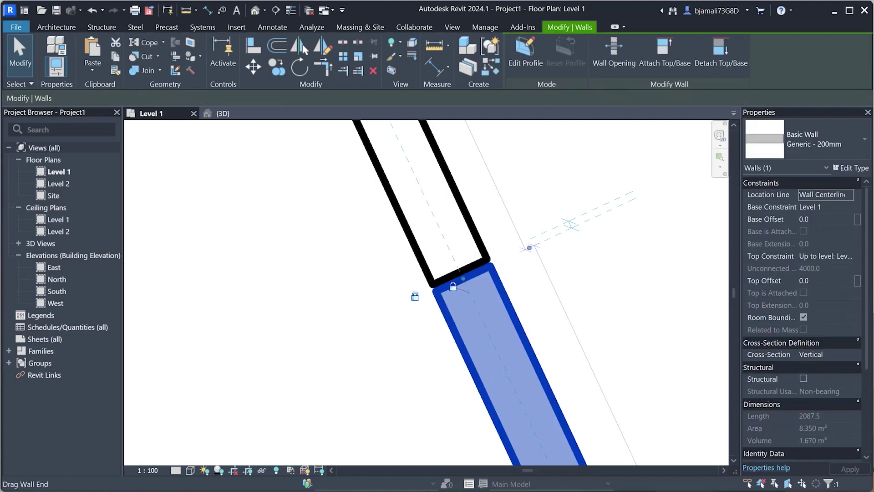
drag(463, 278, 461, 275)
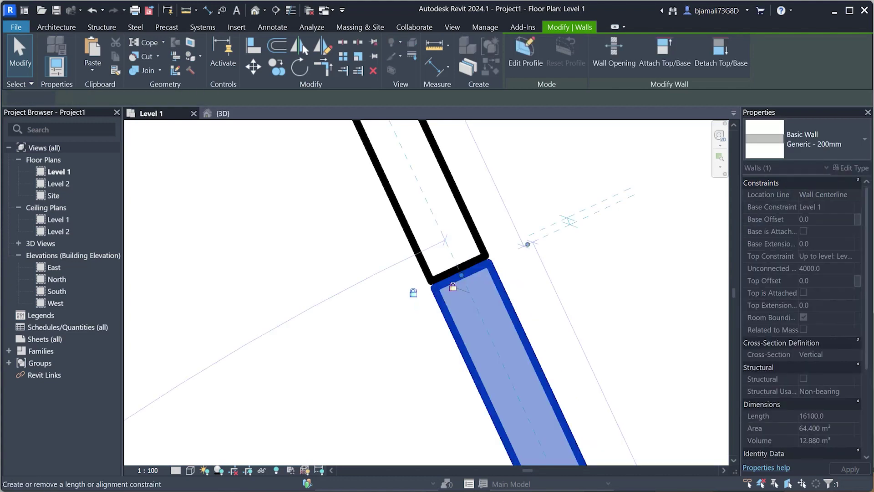
click(569, 222)
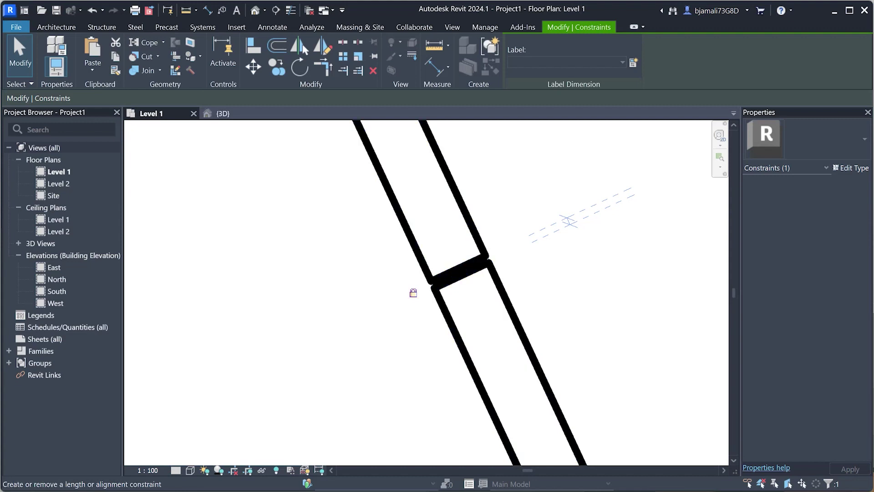
click(412, 292)
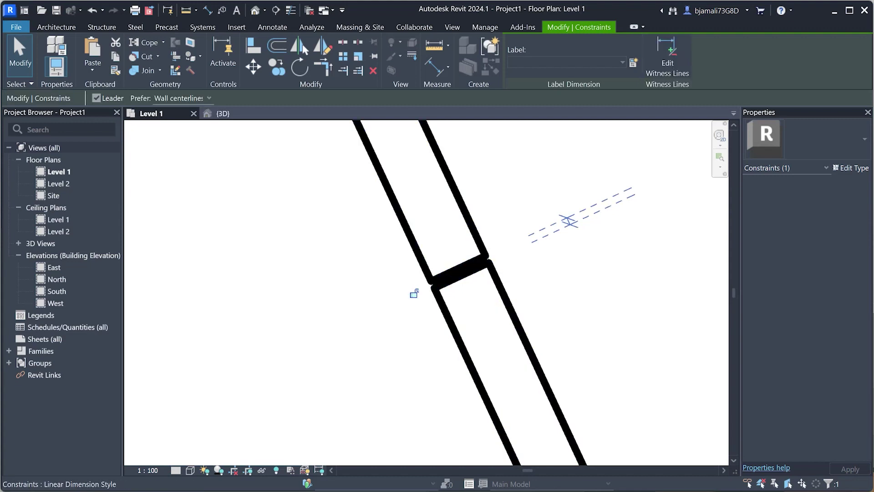
click(453, 286)
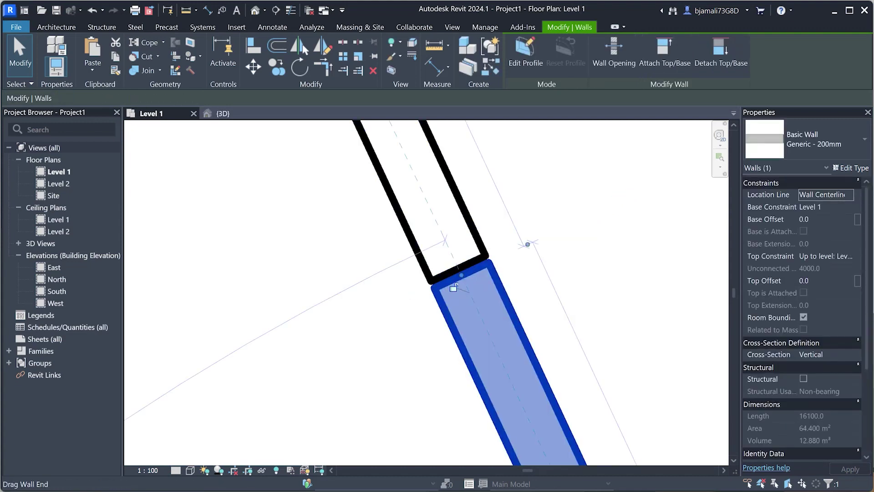
drag(453, 287, 464, 296)
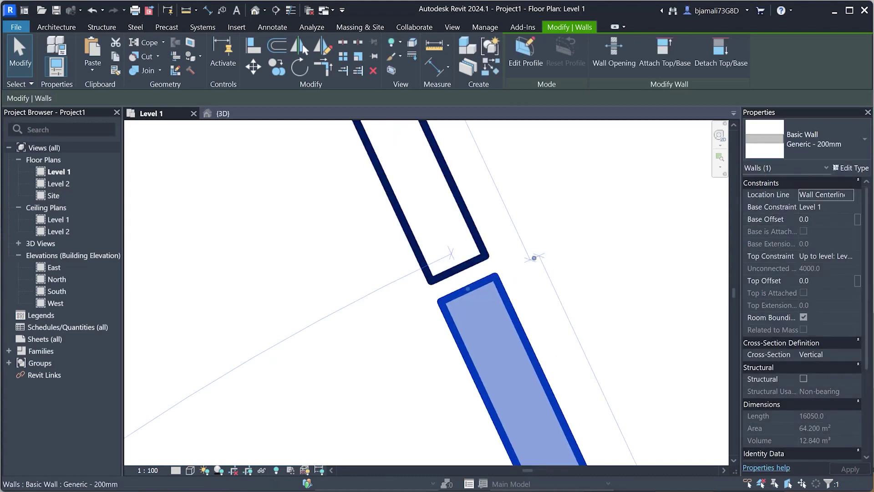
scroll(412, 277, down, 2)
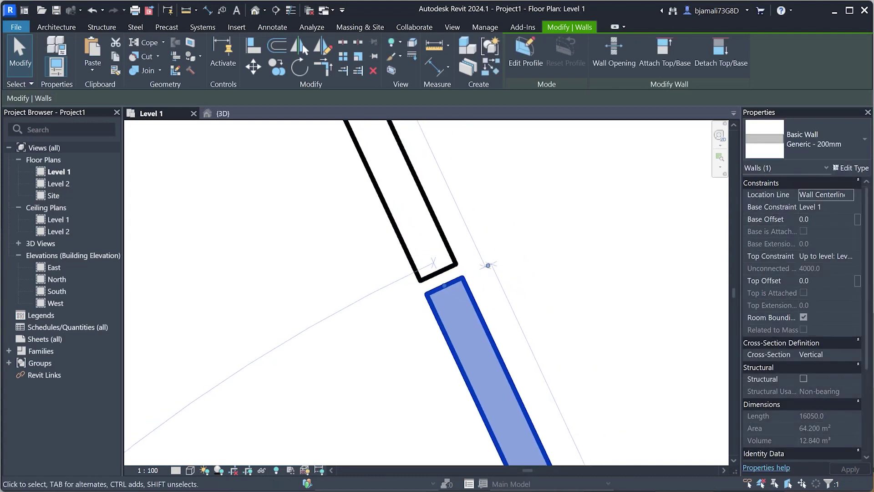
scroll(412, 312, down, 2)
scroll(412, 312, down, 1)
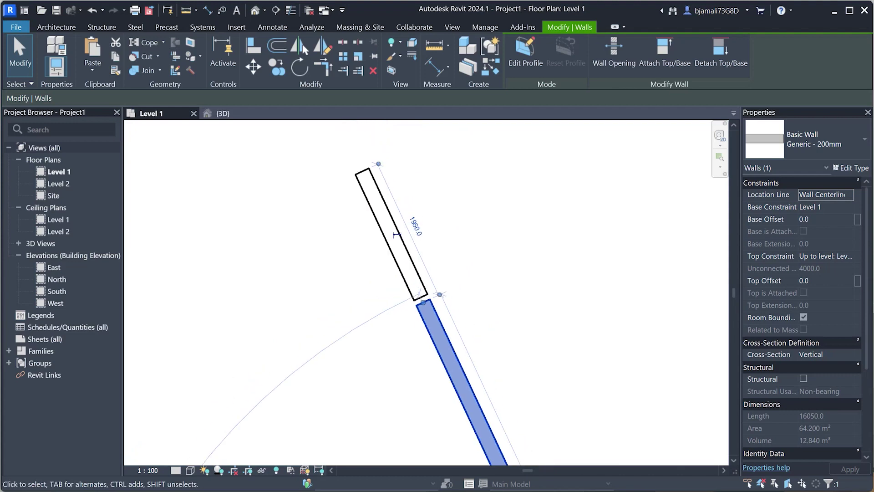
key(Escape)
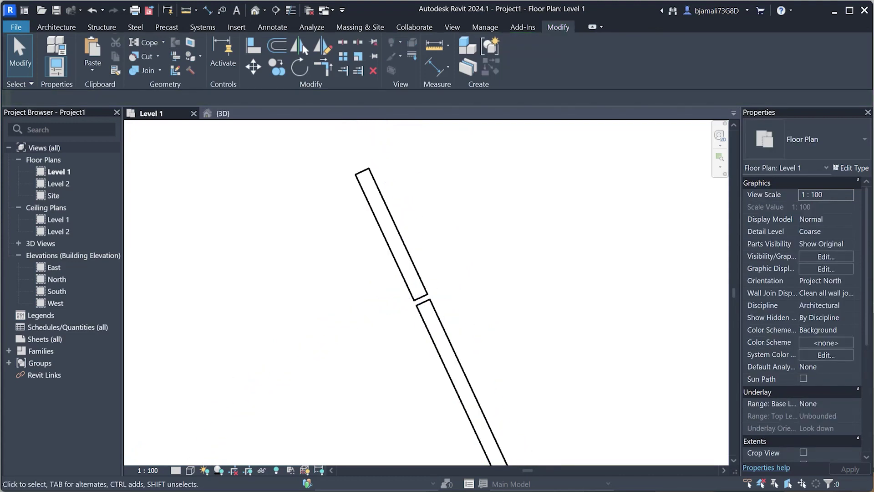
Try moving the short 1875 mm upper segment up its axis, then undo it
scroll(371, 278, down, 2)
scroll(370, 278, down, 1)
scroll(371, 278, down, 1)
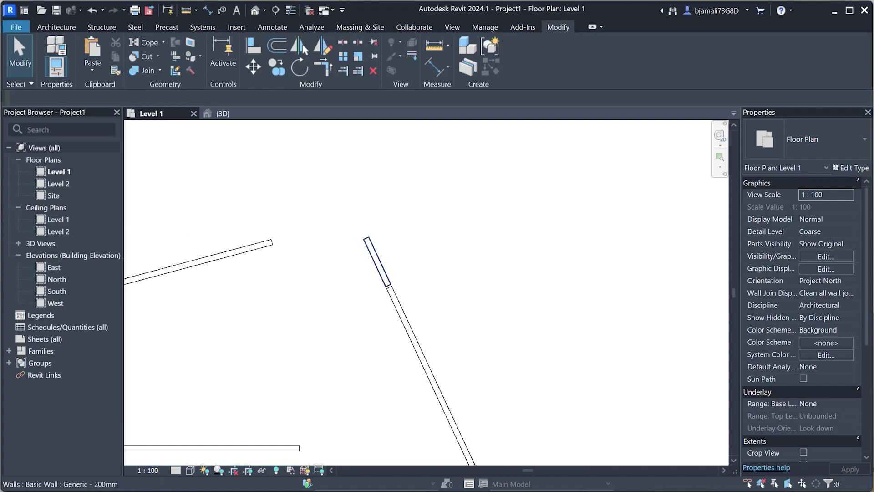
click(377, 264)
drag(378, 264, 358, 222)
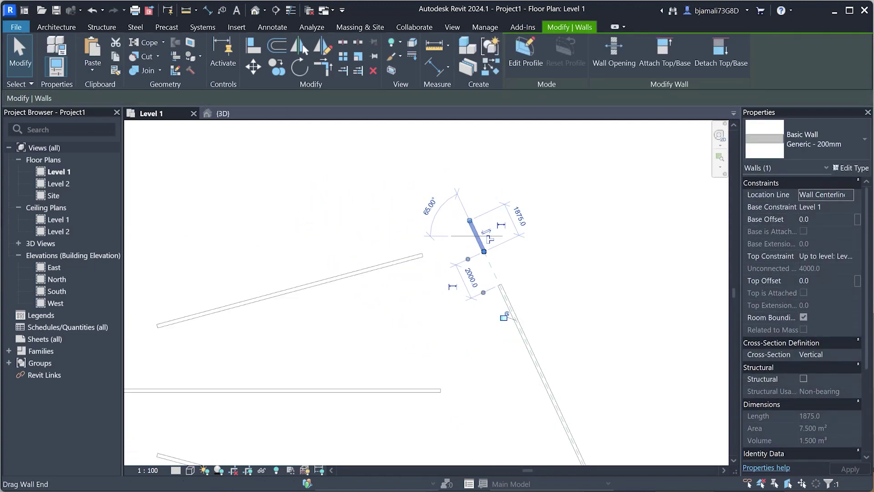
key(ctrl+z)
scroll(460, 264, down, 1)
Start placing a loadable component from Architecture > Component
click(56, 27)
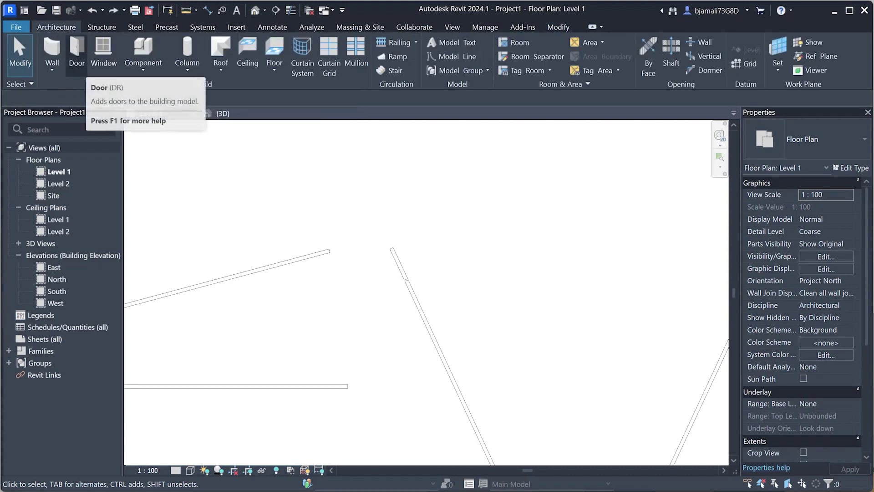
click(143, 67)
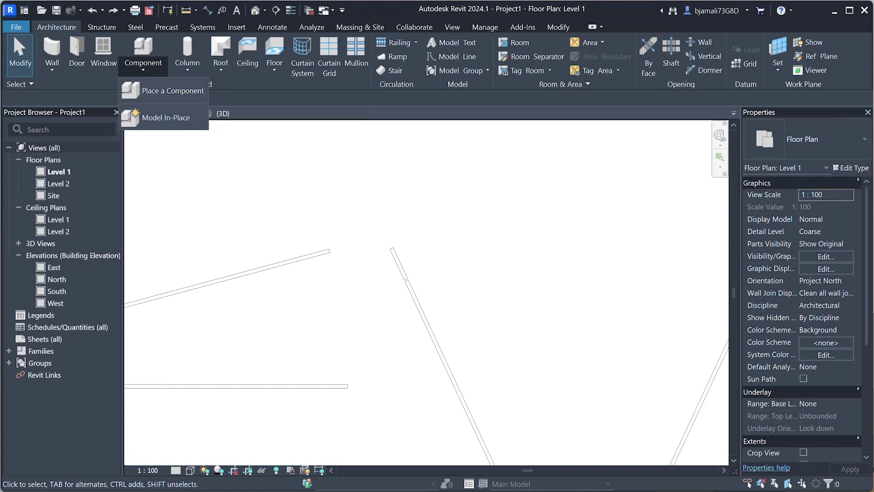
key(Escape)
click(143, 48)
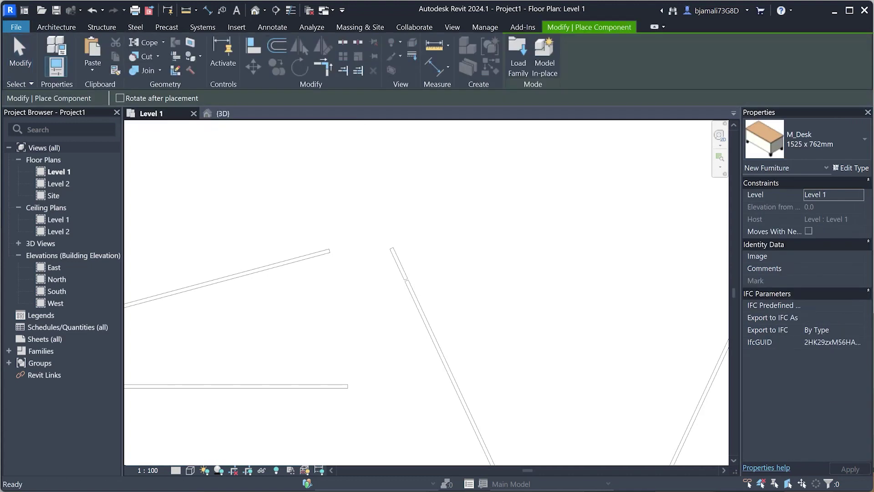
Choose M_Parking Space 4800 x 2400mm - 60 deg in the type selector
click(806, 139)
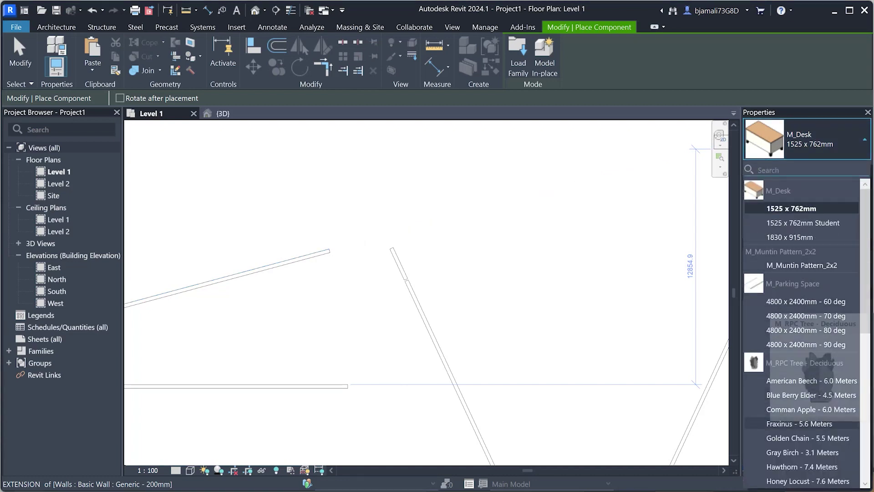
scroll(792, 396, down, 5)
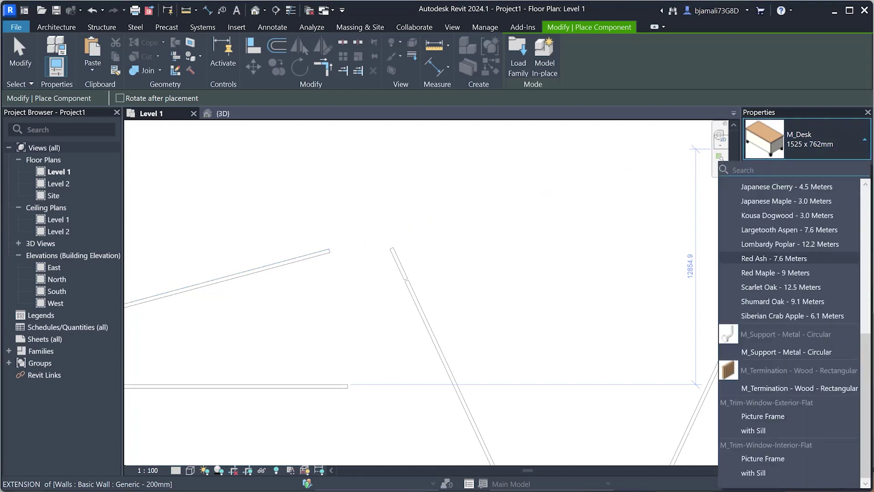
scroll(792, 396, up, 3)
scroll(791, 396, down, 3)
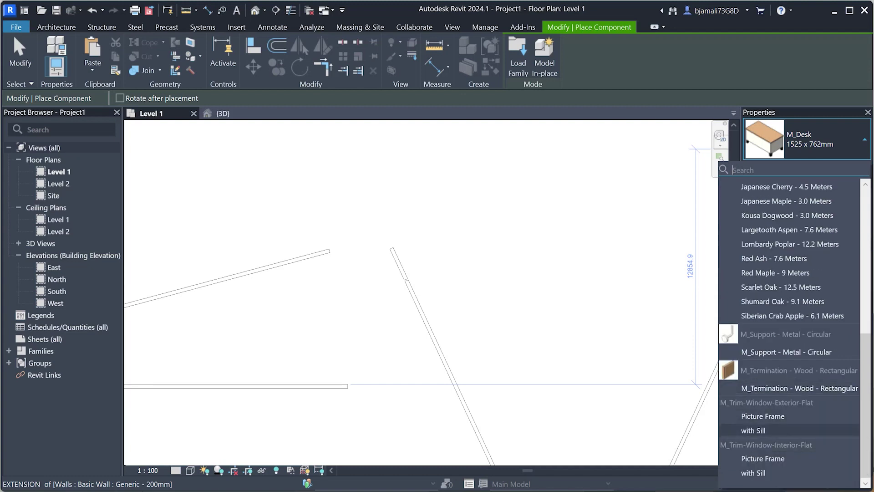
scroll(792, 430, up, 5)
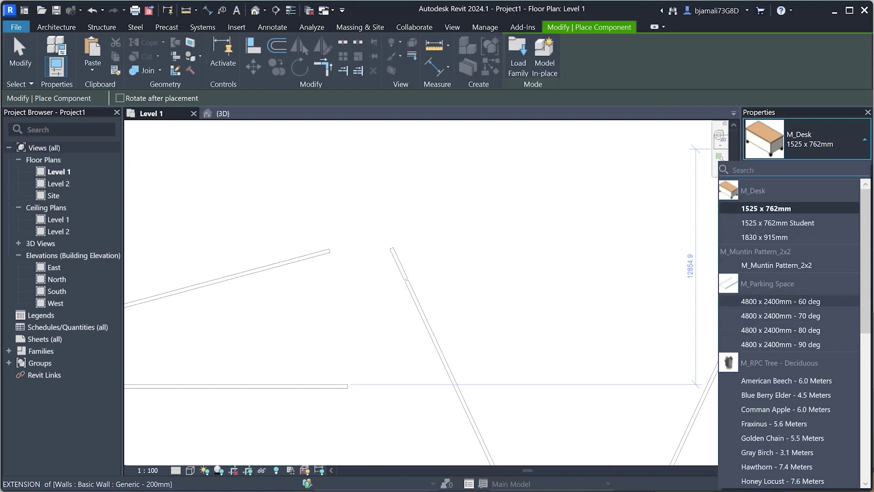
click(773, 302)
scroll(478, 156, down, 3)
scroll(445, 238, up, 2)
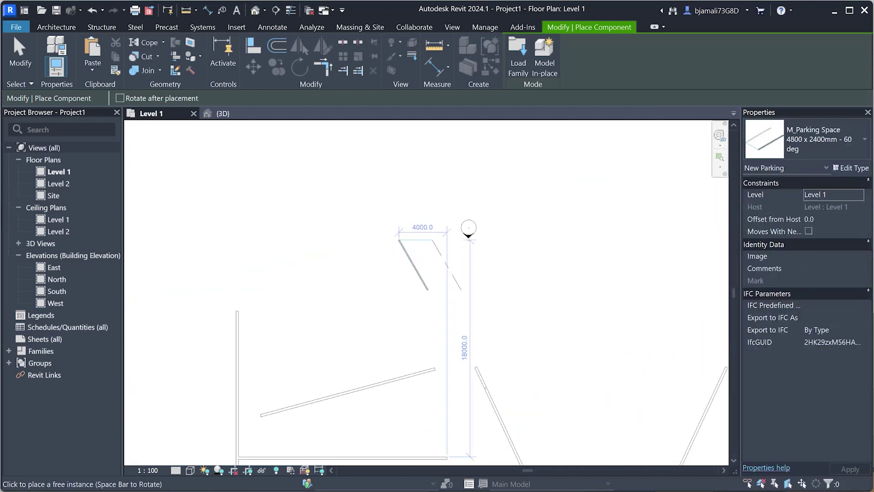
scroll(339, 333, up, 2)
Place the 60° parking space in the Level 1 plan and select it
scroll(339, 332, up, 2)
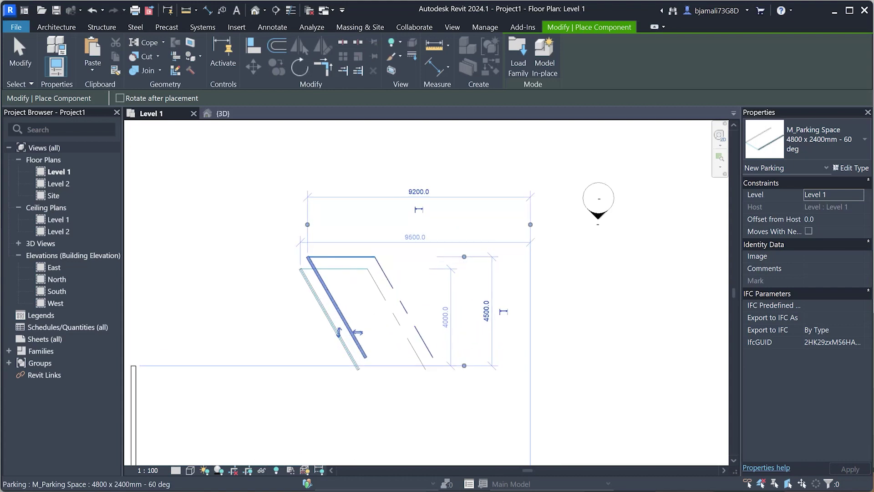
click(339, 333)
key(Escape)
key(Escape)
click(350, 330)
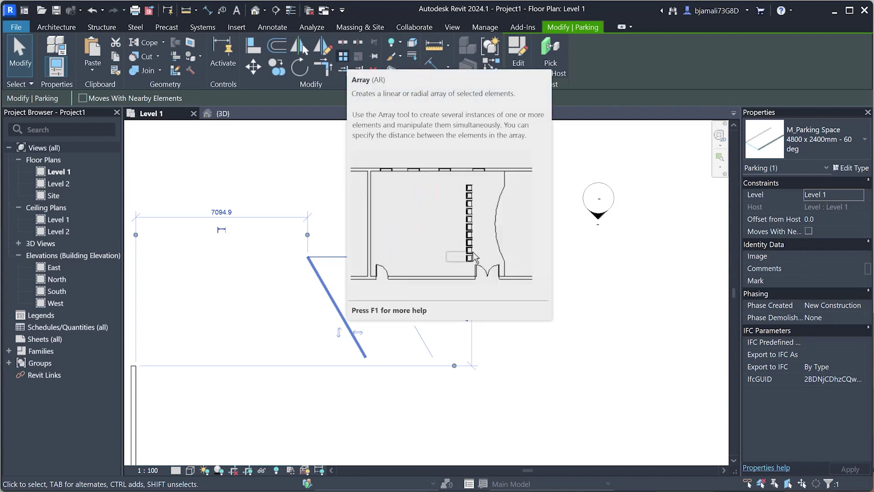
Array the parking space into a row of five, forming Array Group 1
click(343, 56)
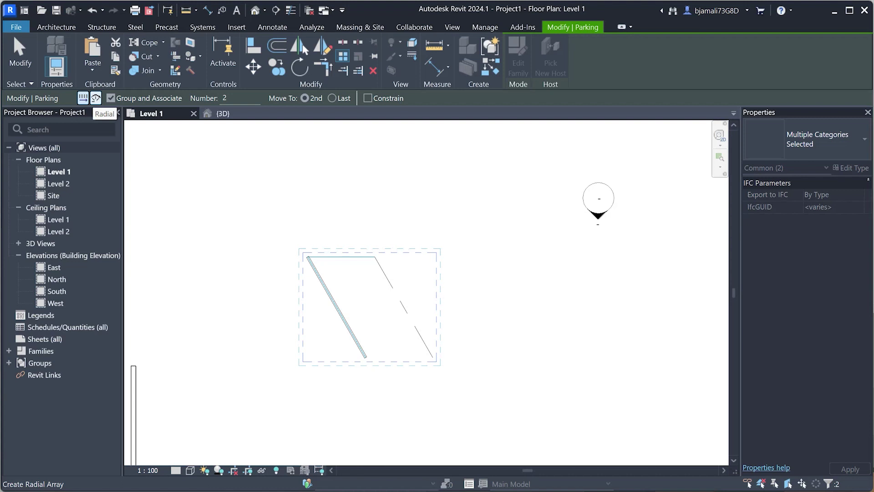
click(96, 98)
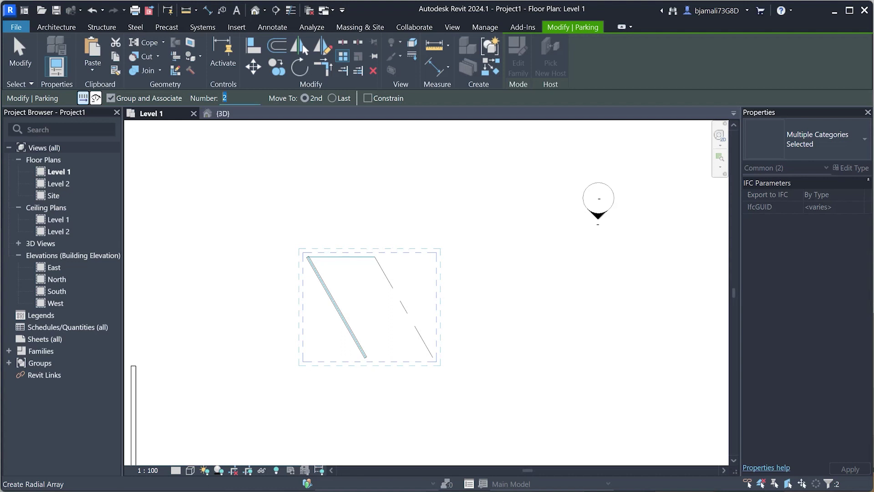
text(5)
key(Return)
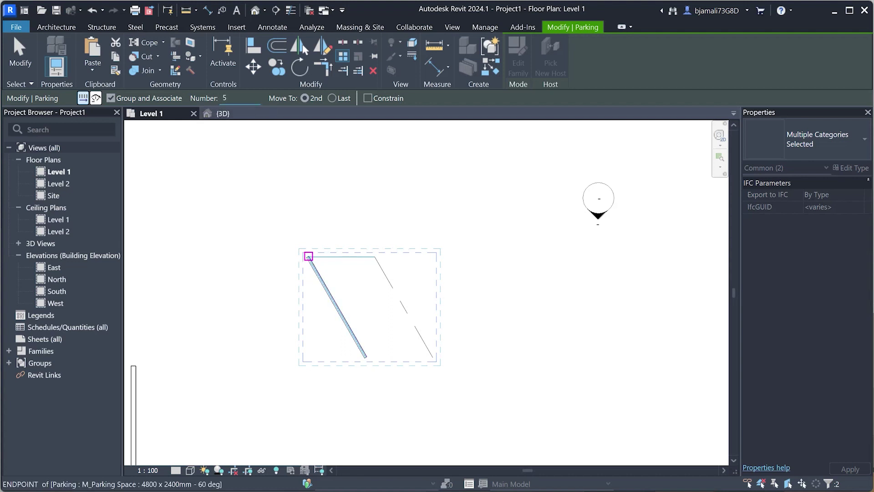
click(312, 256)
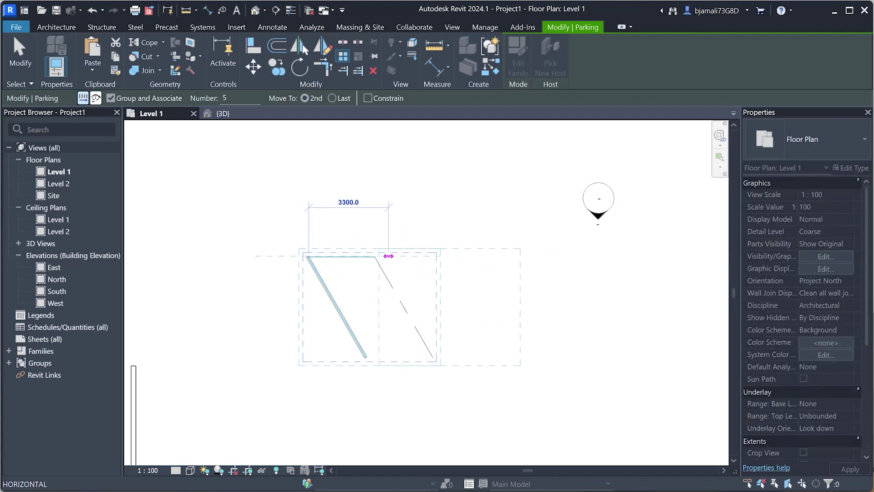
click(374, 256)
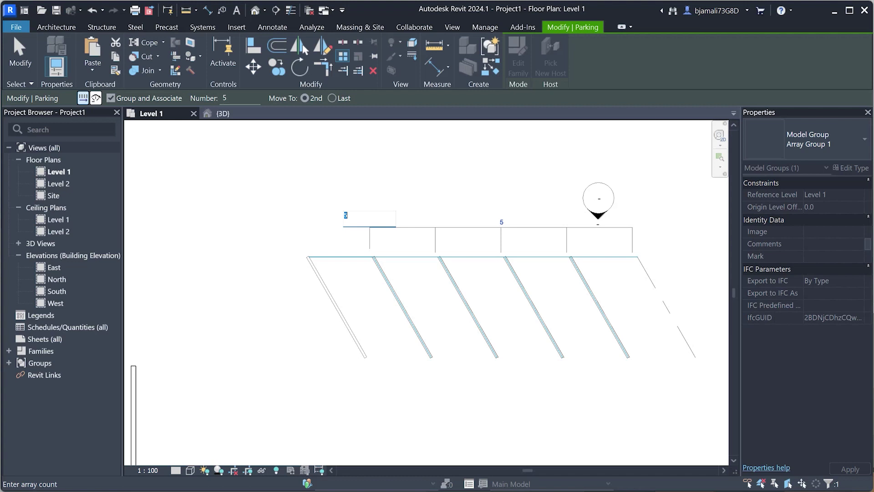
middle_drag(455, 296, 385, 307)
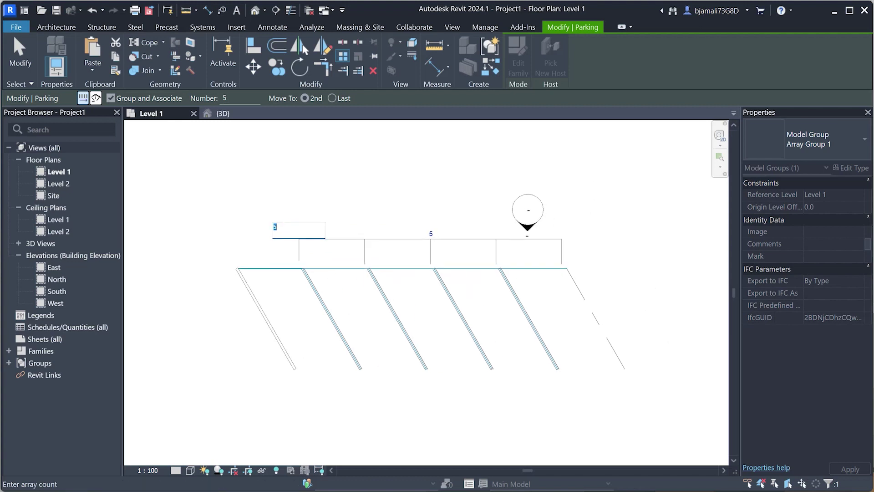
key(Return)
scroll(284, 279, down, 2)
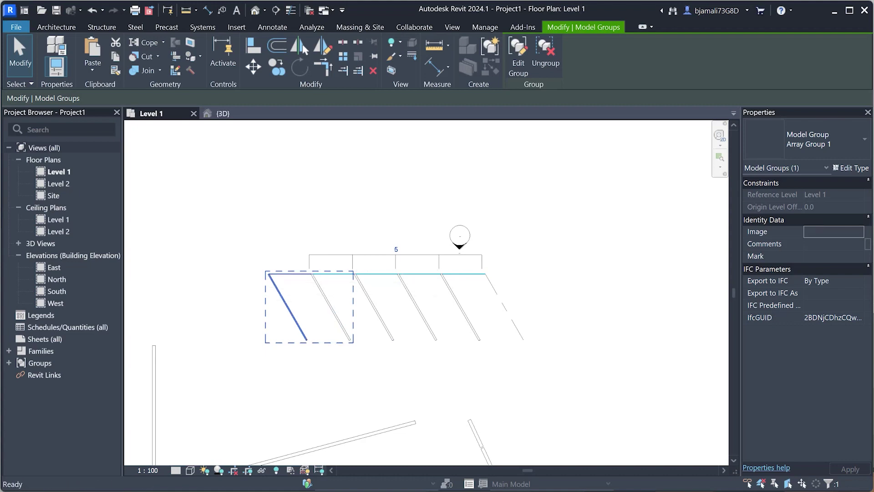
Copy the array group upward with CO, ungroup it, and select one parking space
key(c)
key(o)
click(284, 300)
click(285, 180)
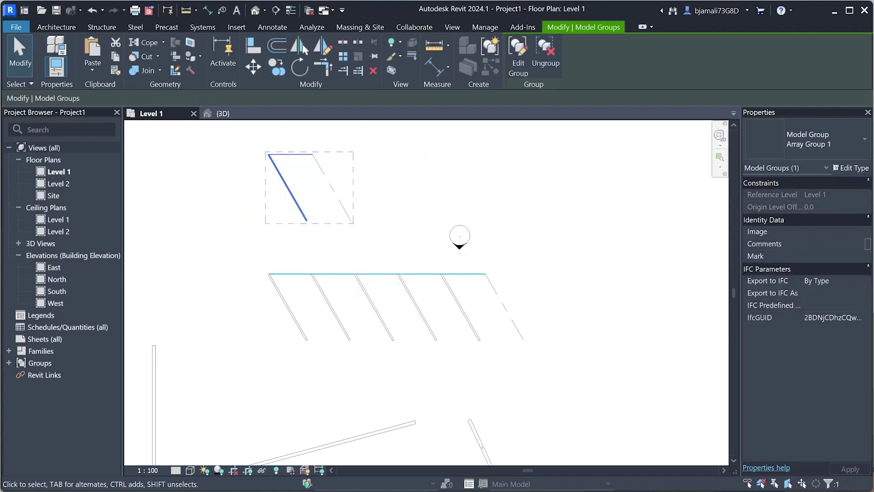
click(545, 54)
key(Escape)
middle_drag(291, 207, 304, 309)
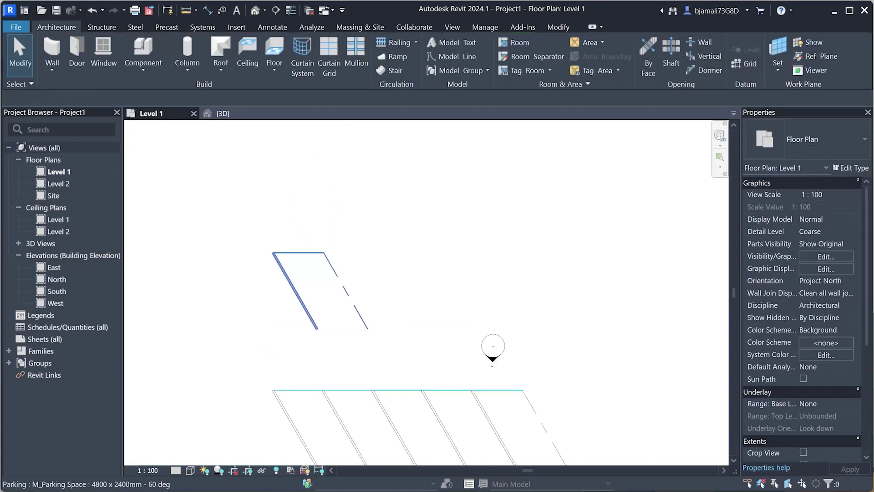
click(304, 309)
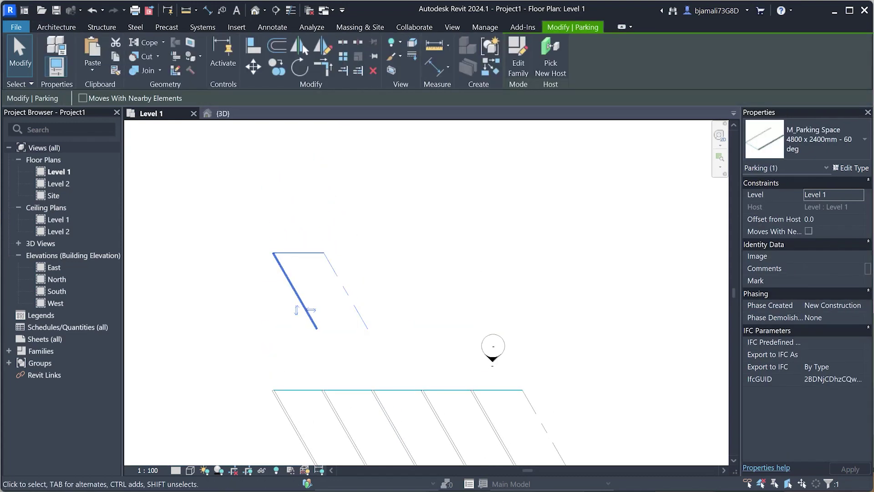
Linearly array that space into five copies, last one 17600 mm to the right
click(343, 56)
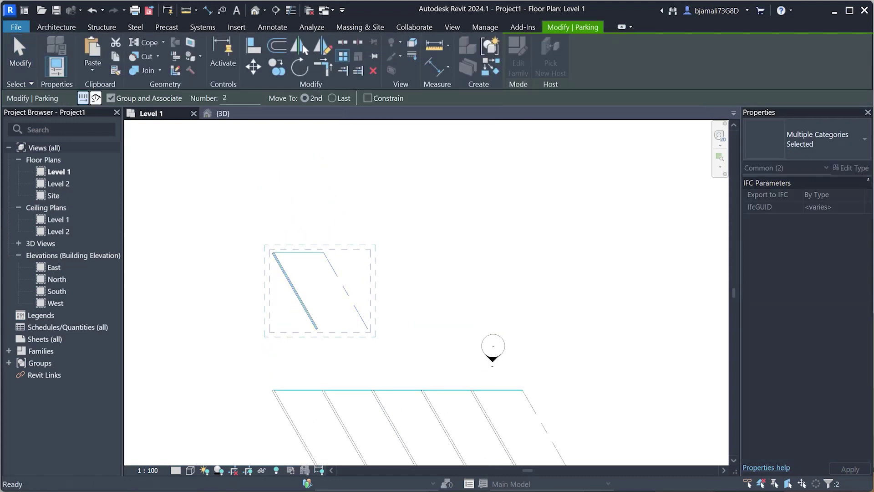
double_click(224, 98)
text(5)
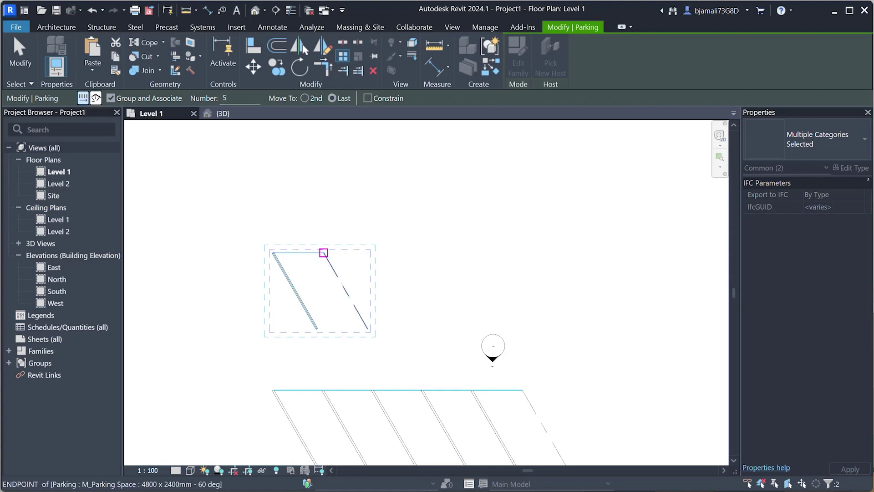
click(330, 264)
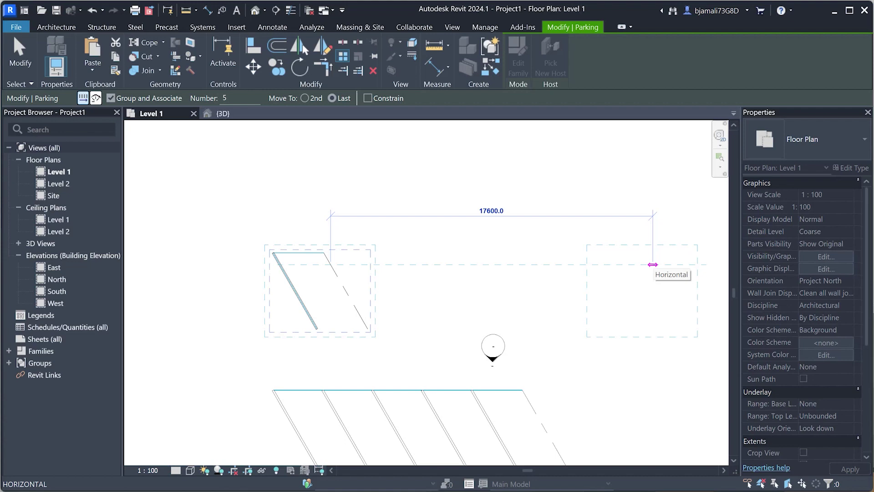
click(653, 264)
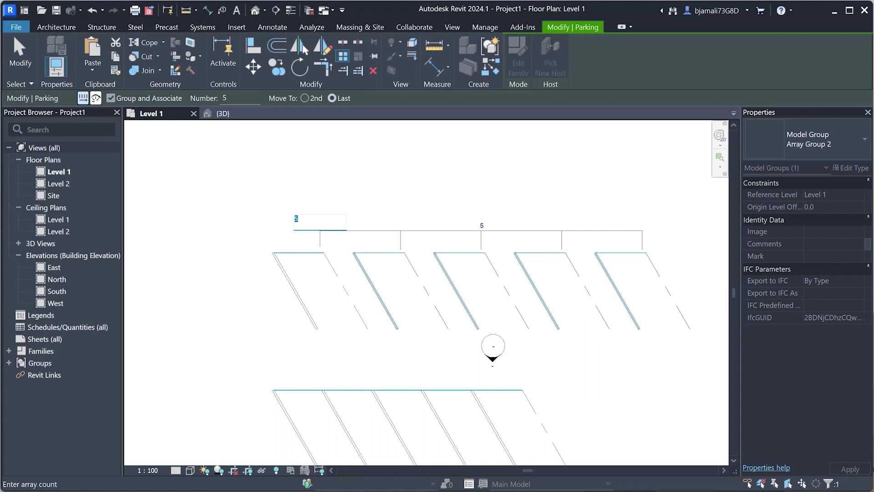
key(Return)
scroll(365, 206, down, 1)
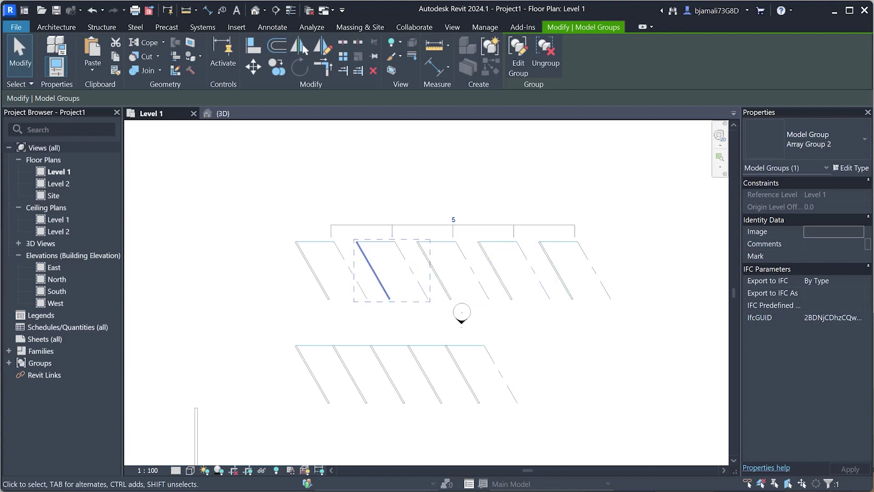
drag(630, 266, 317, 269)
Select the upper row's five array groups and ungroup them into individual parking spaces
key(Escape)
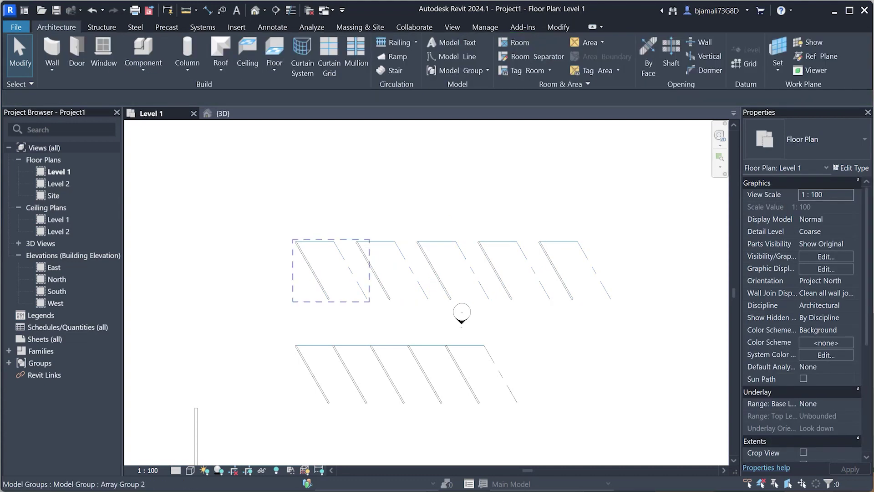
click(336, 248)
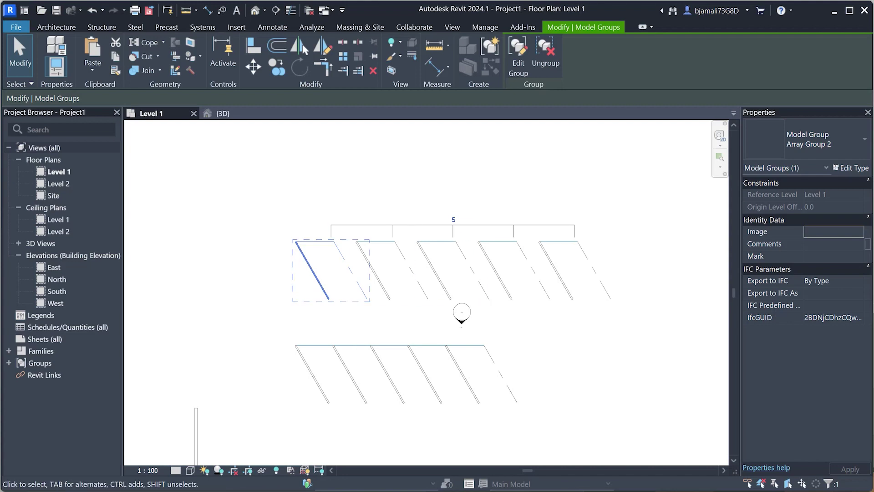
key(Escape)
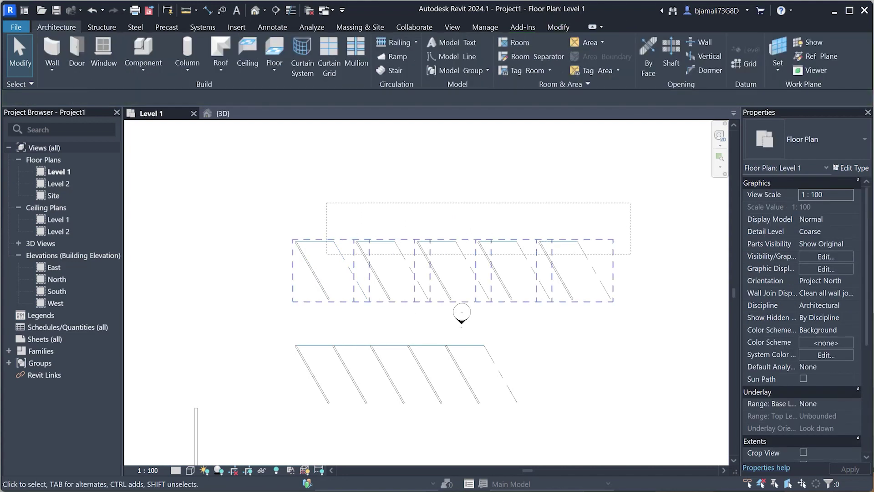
click(453, 225)
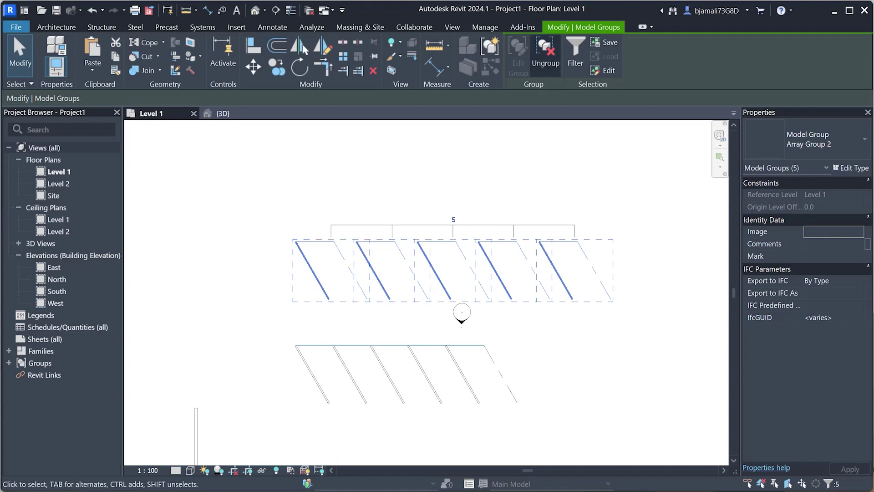
click(545, 57)
key(Escape)
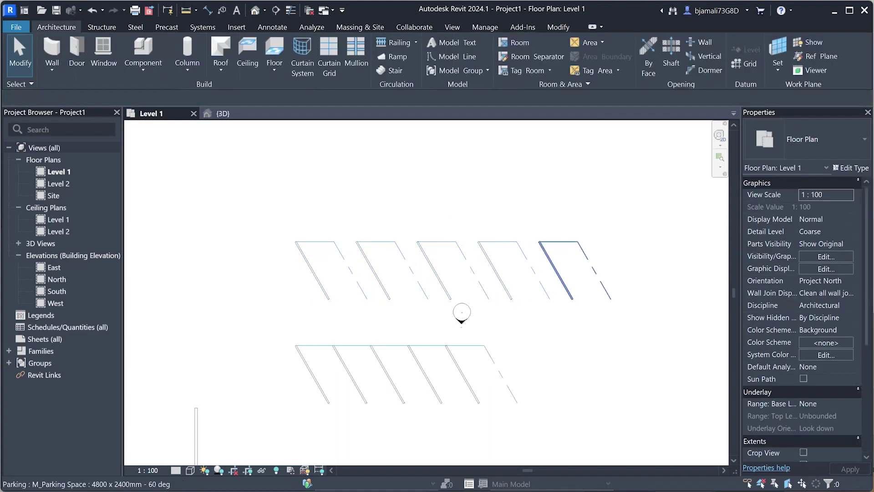
click(556, 283)
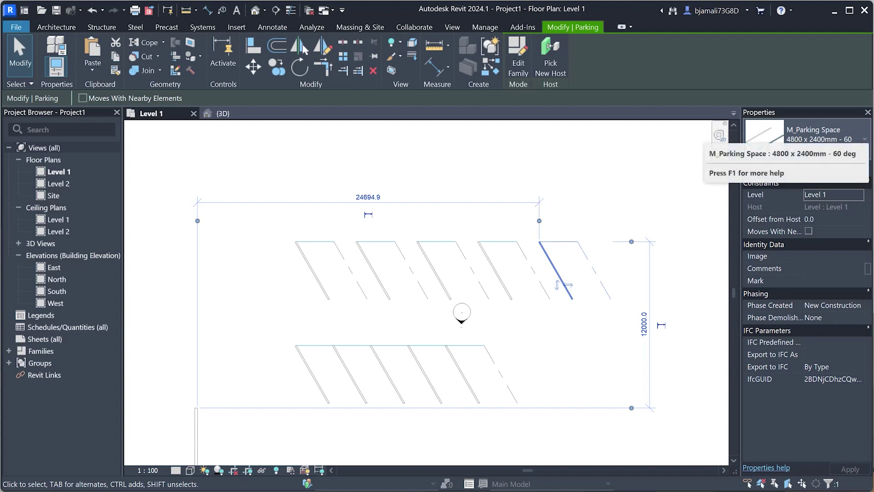
key(Escape)
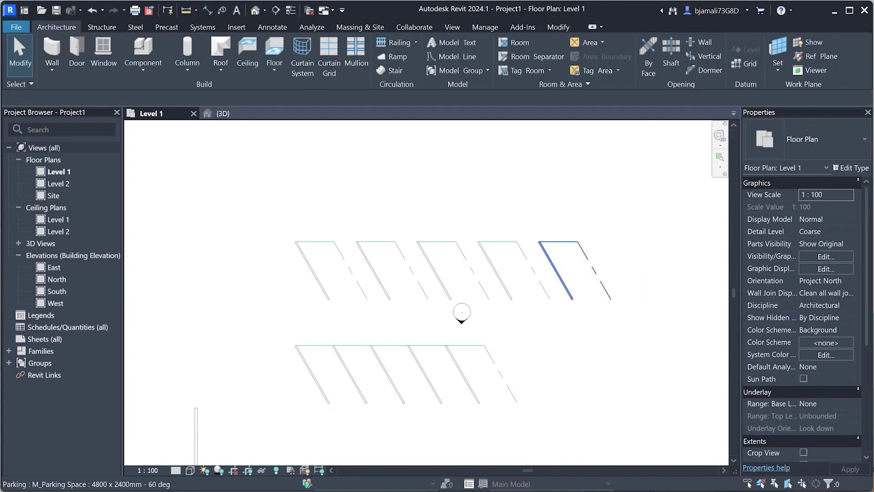
Copy the rightmost parking space up above the two rows
click(569, 250)
scroll(569, 251, down, 2)
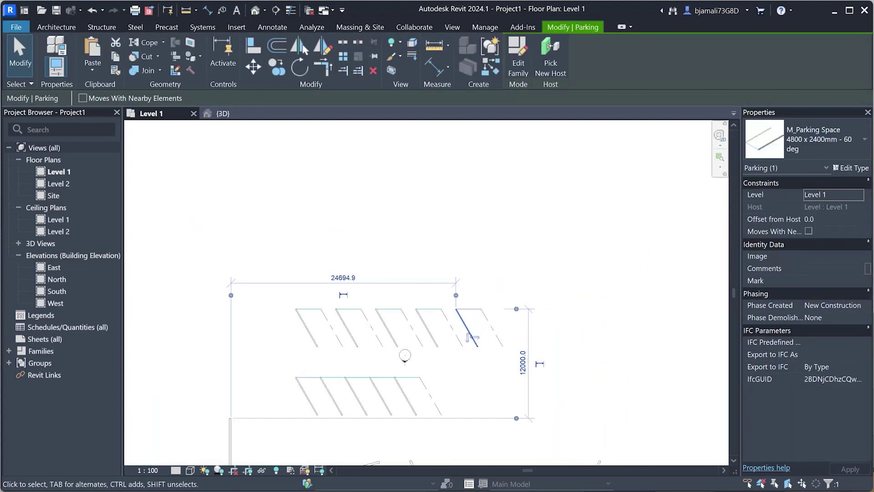
drag(469, 329, 501, 227)
scroll(404, 355, up, 2)
middle_drag(405, 355, 313, 466)
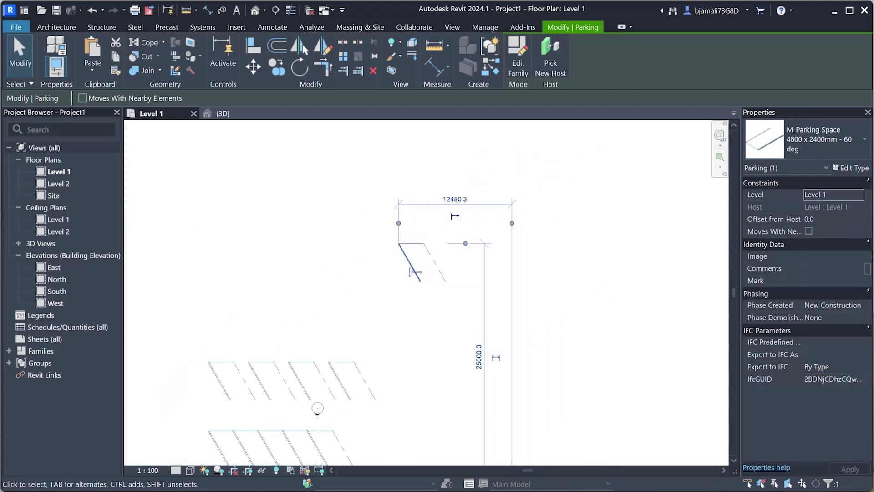
Radially array the copy with 5 items over 360°, rotation centre moved above it
click(343, 56)
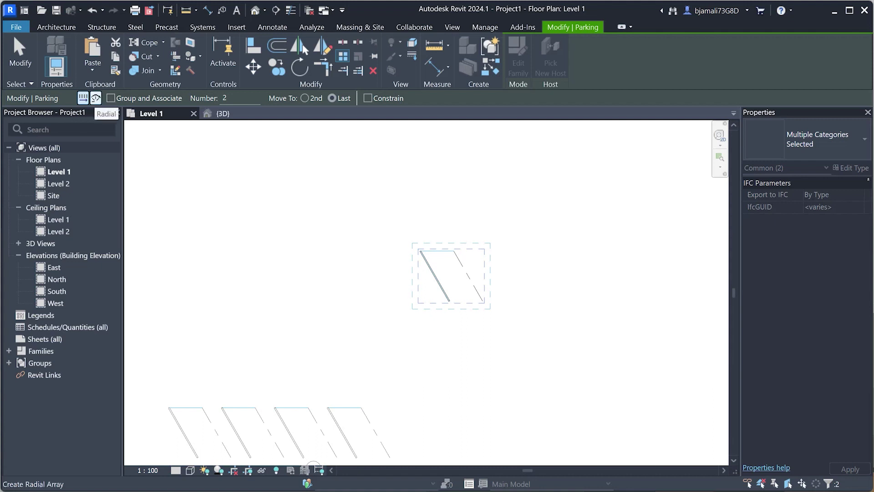
click(96, 97)
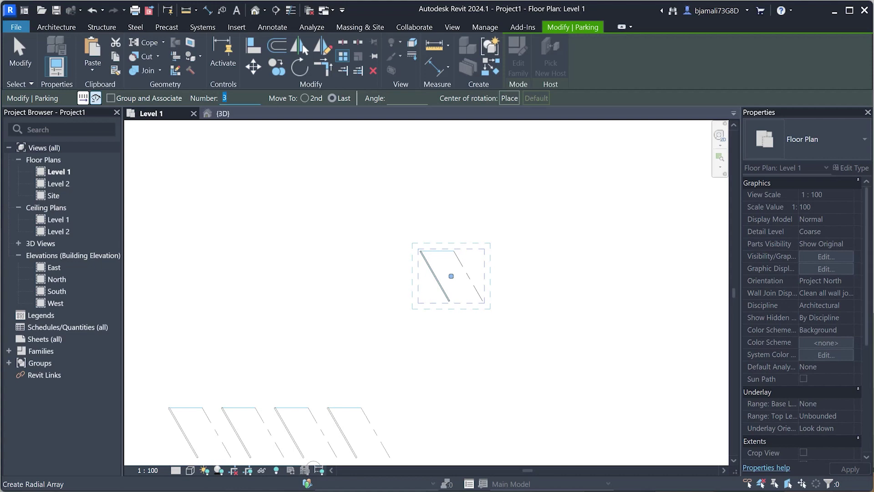
text(5)
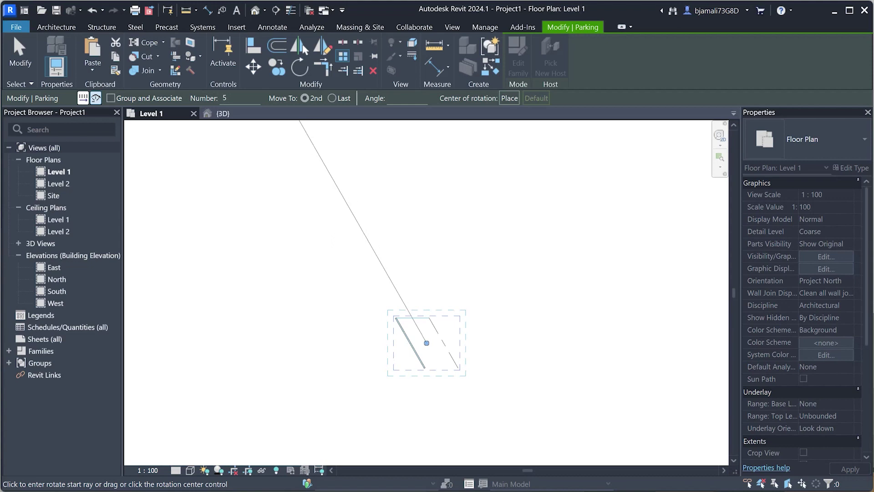
click(389, 109)
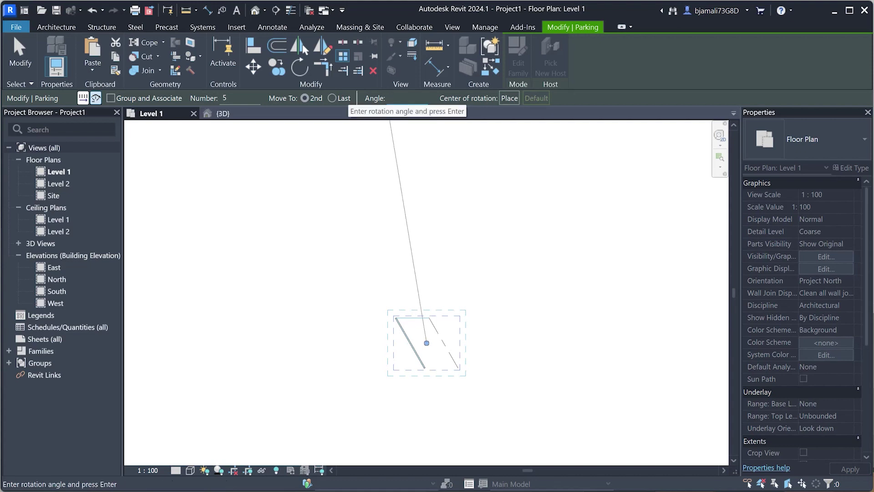
text(360)
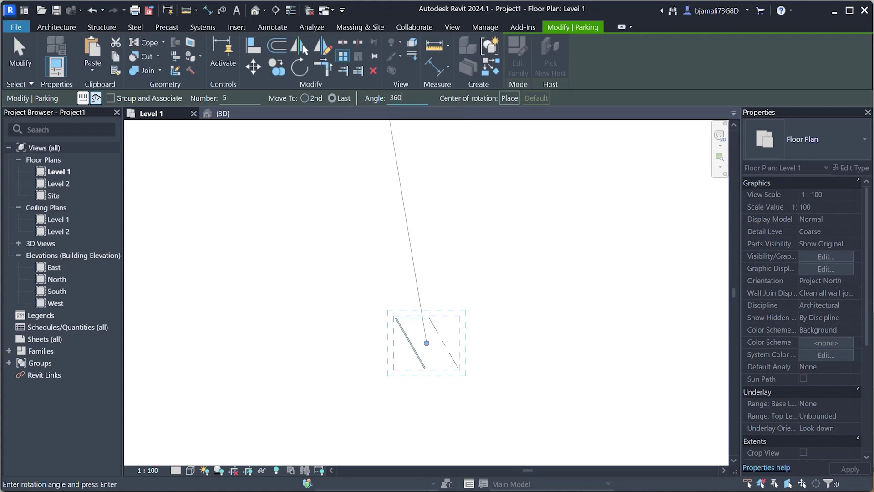
key(Return)
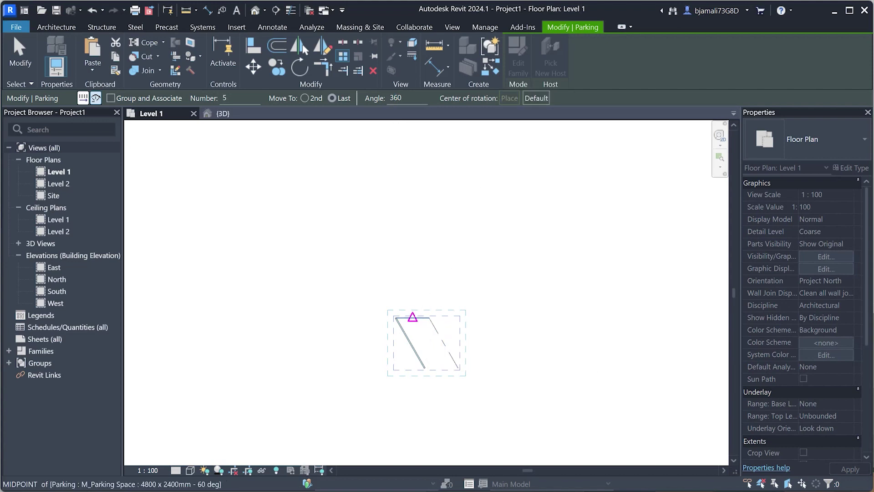
click(388, 277)
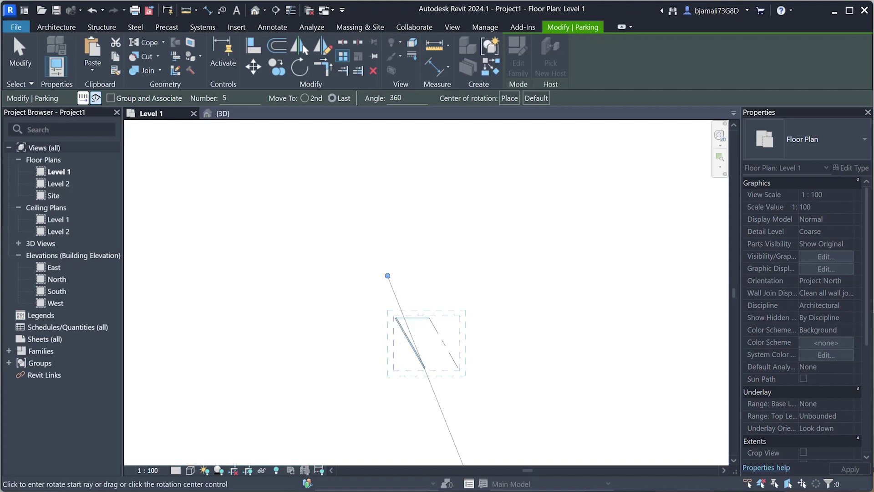
key(Escape)
click(409, 268)
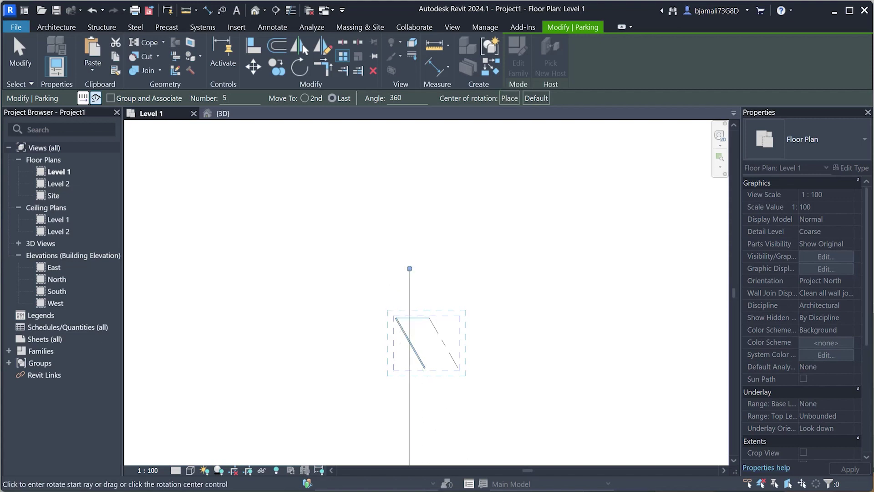
click(410, 460)
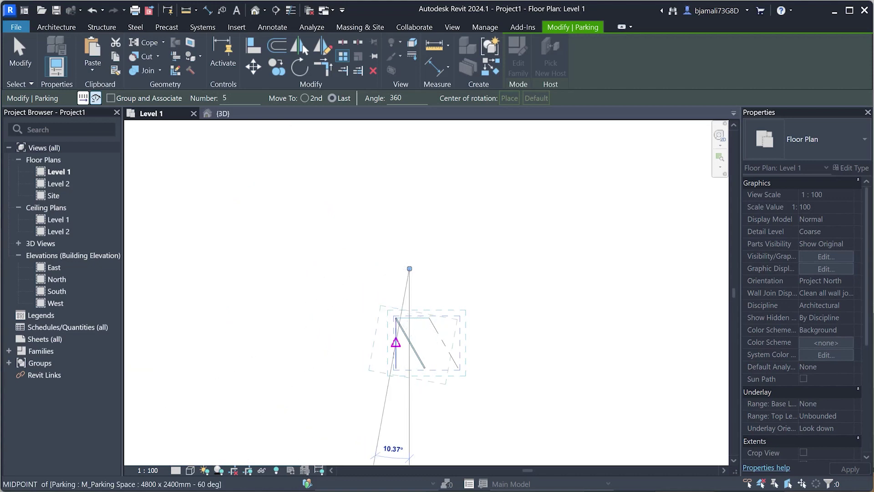
Finish the 360° radial array and move one parking space away from the rows
key(Return)
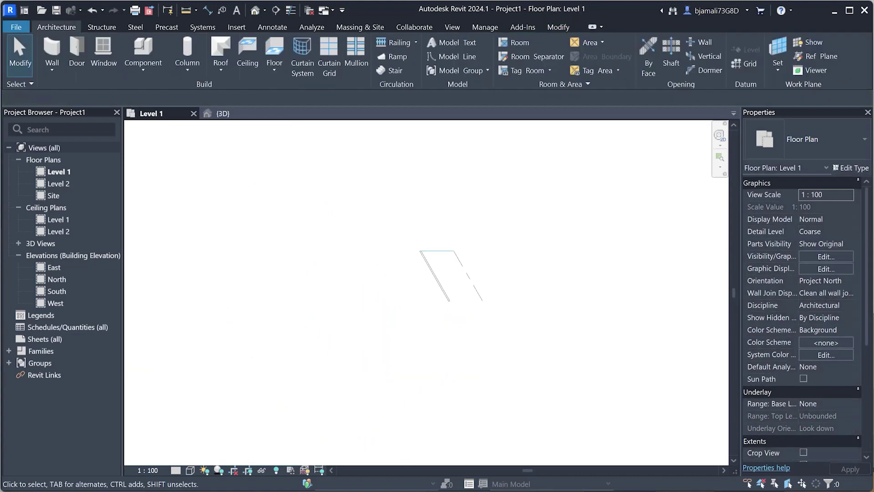
click(471, 336)
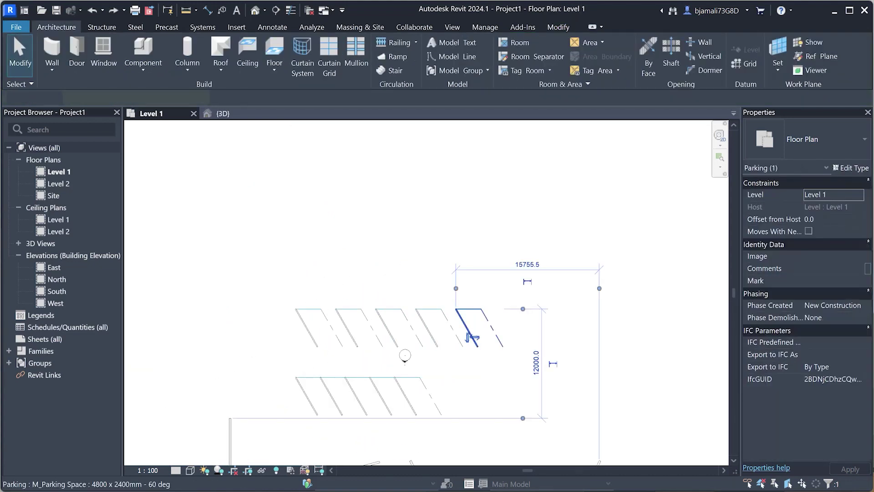
drag(471, 337, 375, 363)
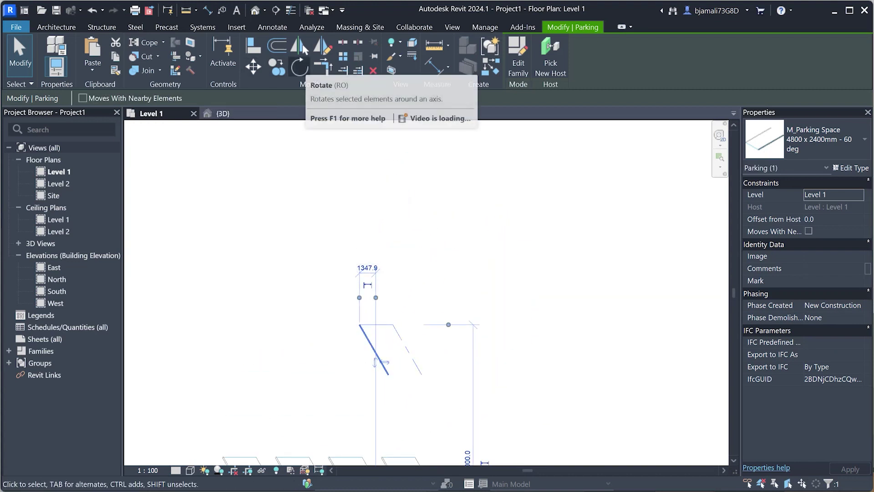
Radially array that parking space as 5 copies swept through 150° around a new centre
click(300, 67)
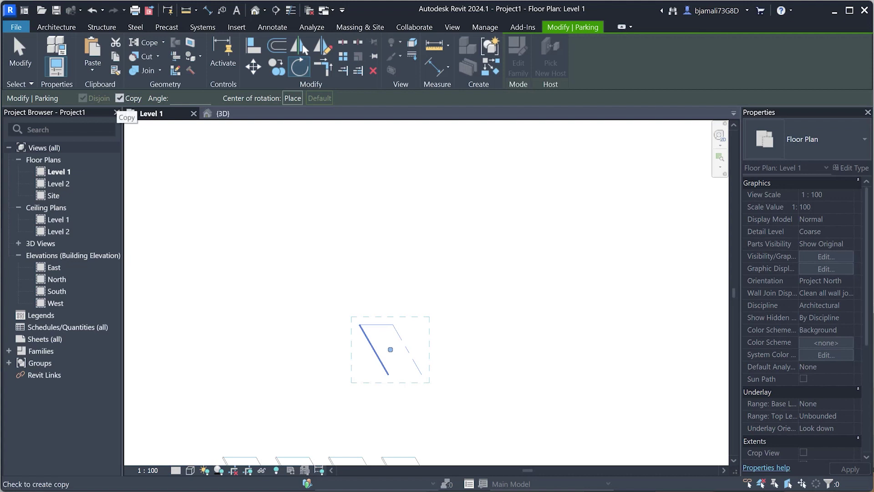
key(a)
key(r)
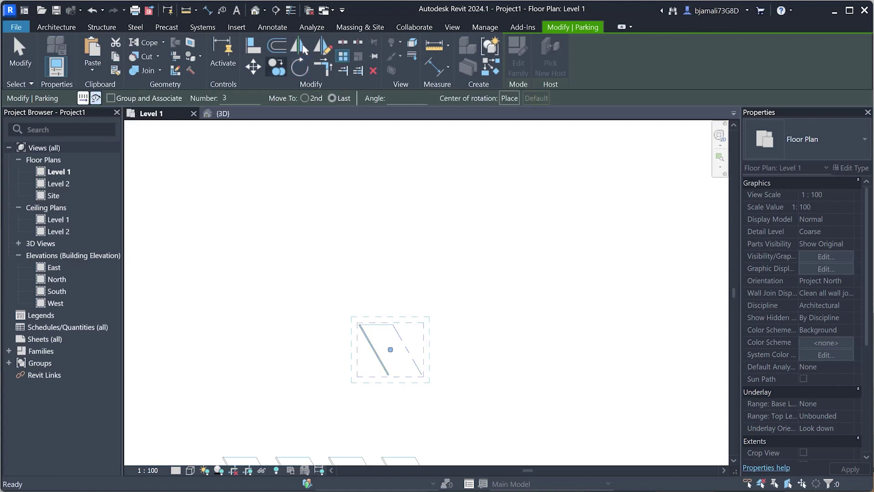
click(95, 98)
text(5)
click(390, 349)
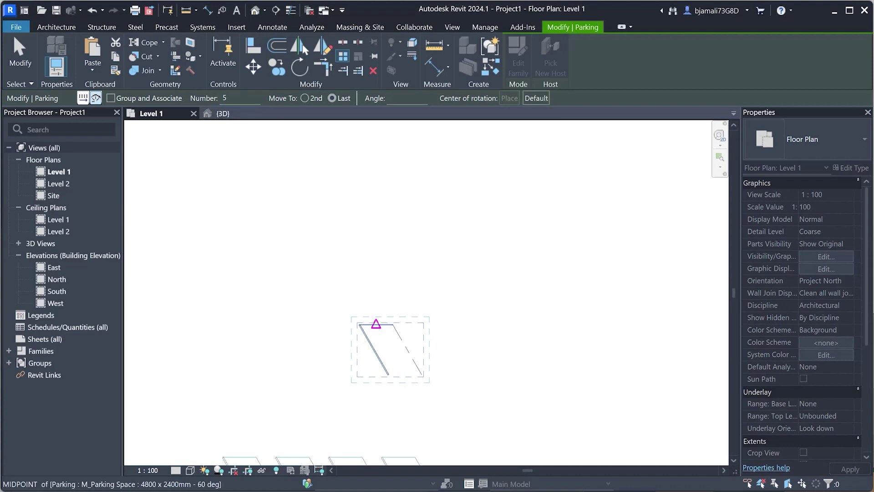
click(378, 291)
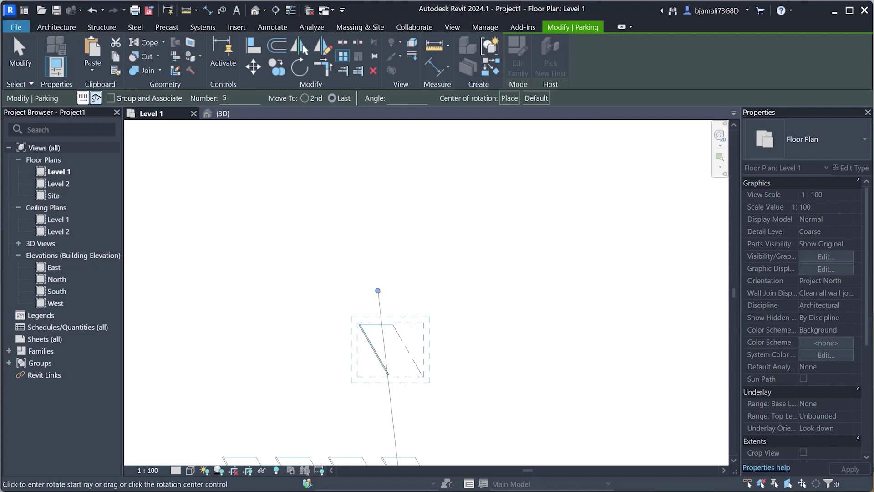
click(378, 433)
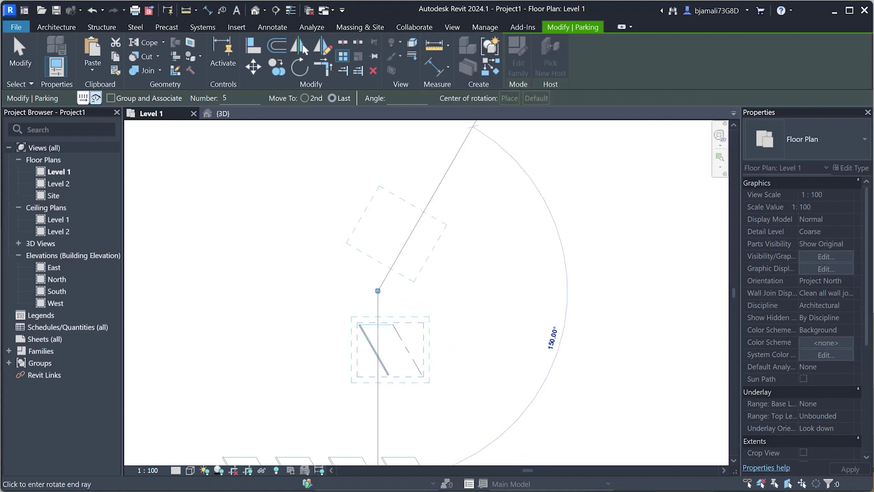
click(378, 137)
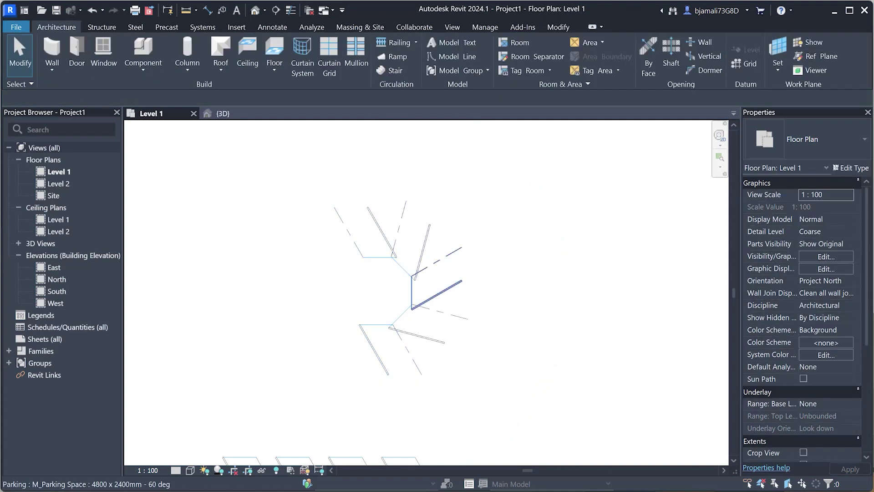
Select three parking spaces in the fan, then cancel a further array
click(382, 232)
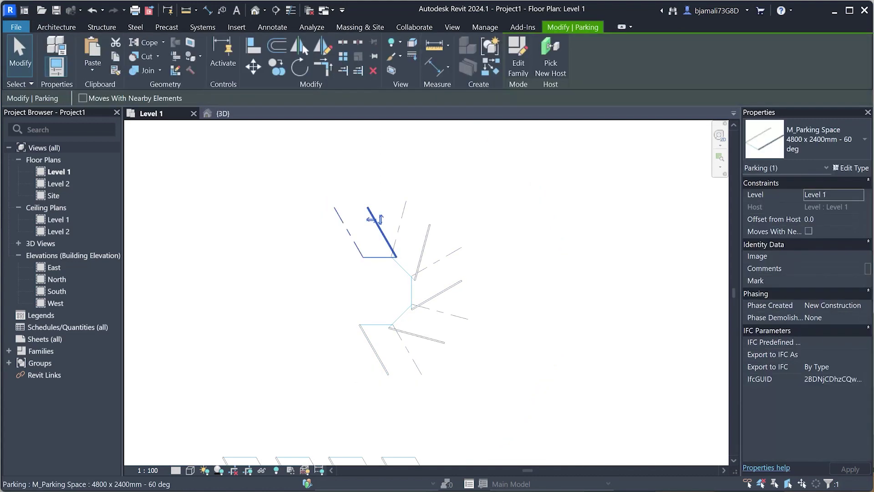
click(425, 239)
click(449, 288)
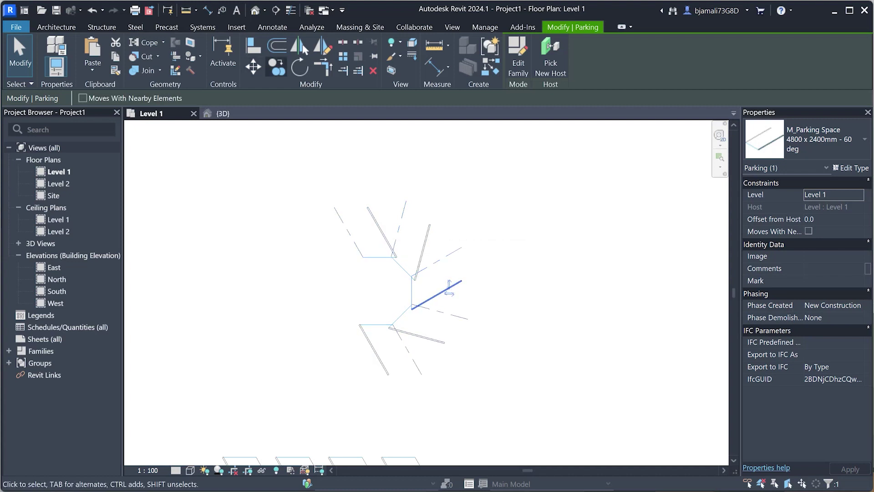
key(a)
key(r)
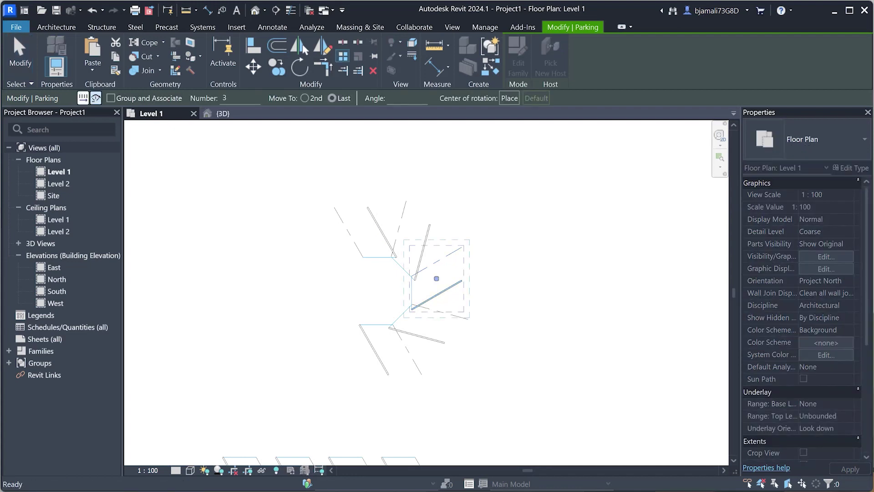
key(Escape)
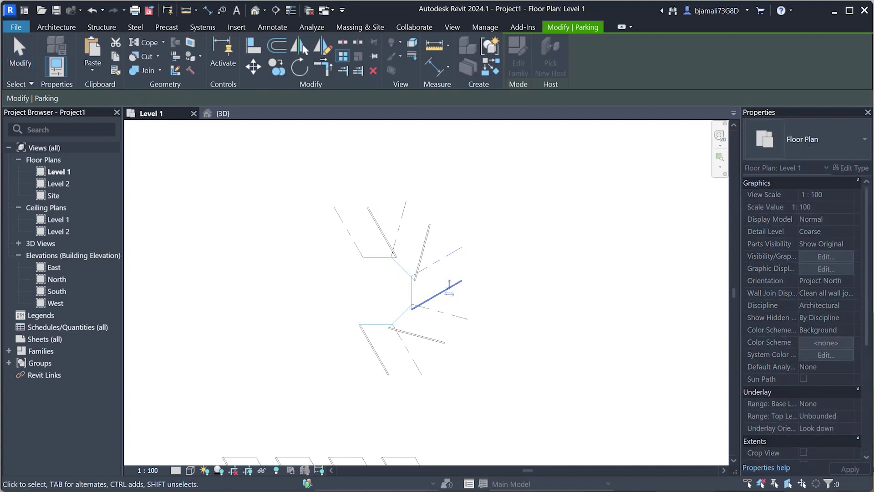
key(Escape)
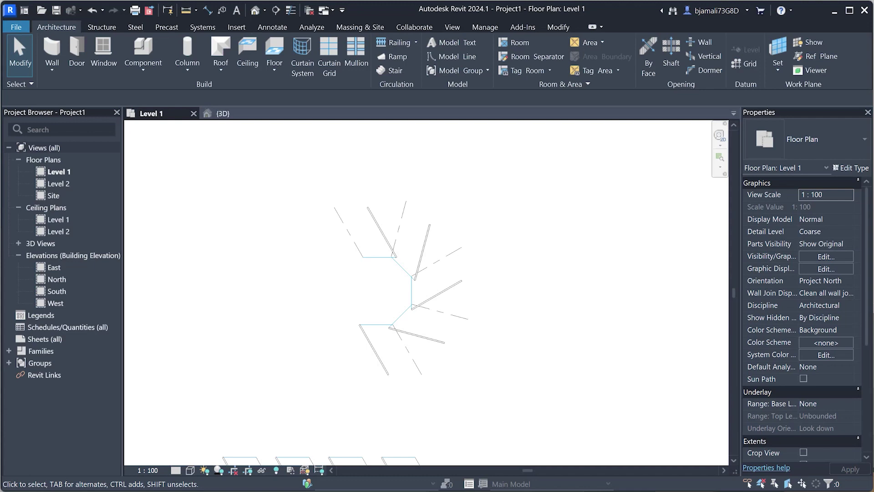
Graphically scale the slanted generic wall from 18000 mm to 8000 mm about its lower end
scroll(472, 256, up, 1)
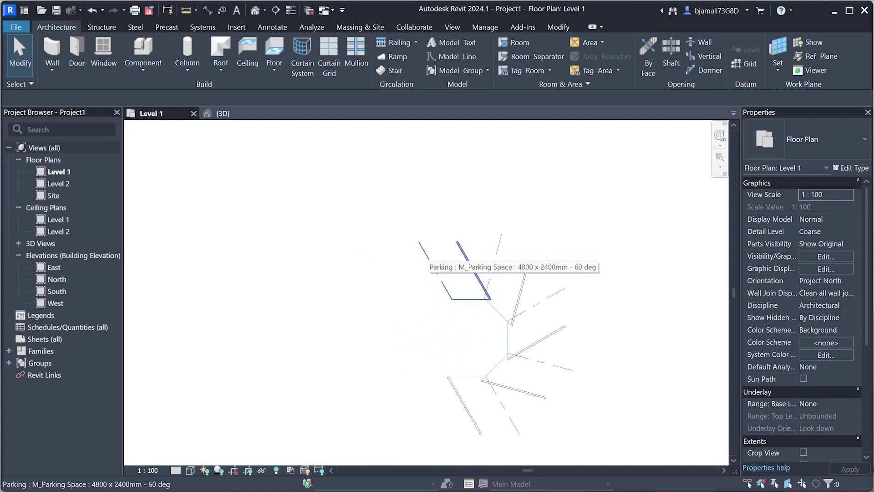
click(472, 256)
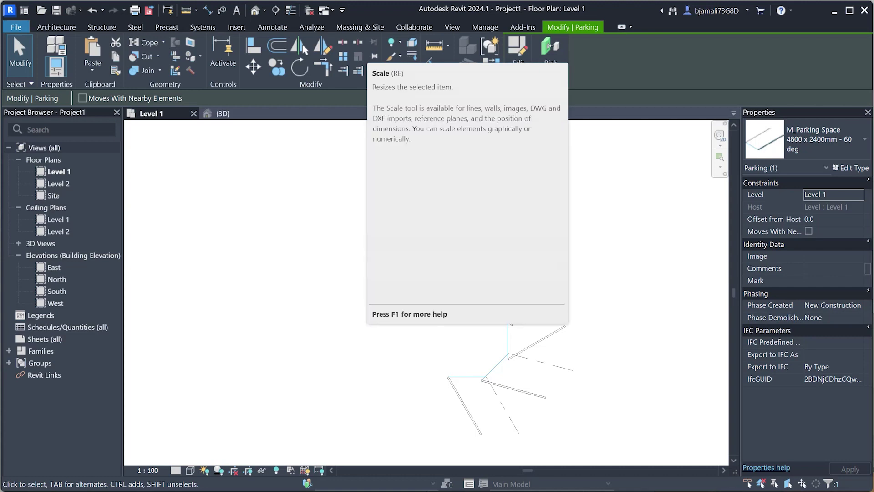
scroll(485, 436, down, 2)
scroll(490, 237, down, 2)
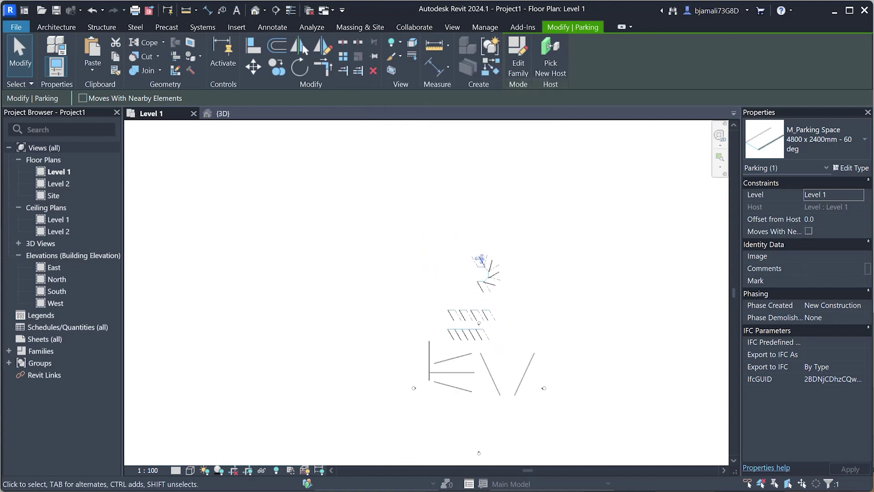
scroll(491, 236, up, 2)
scroll(547, 373, up, 1)
click(532, 373)
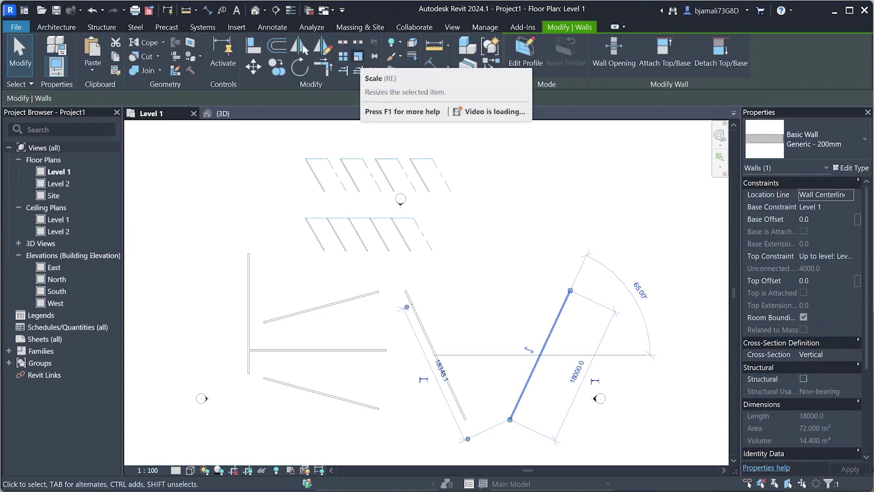
click(358, 71)
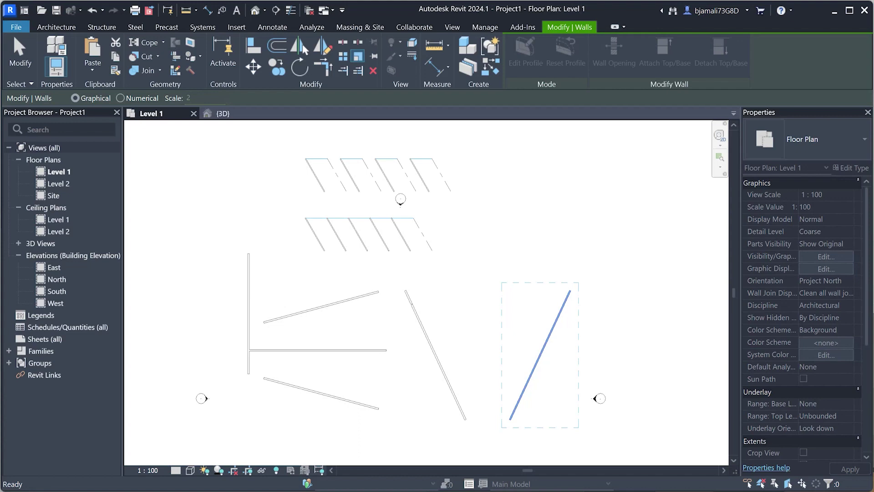
scroll(510, 423, up, 2)
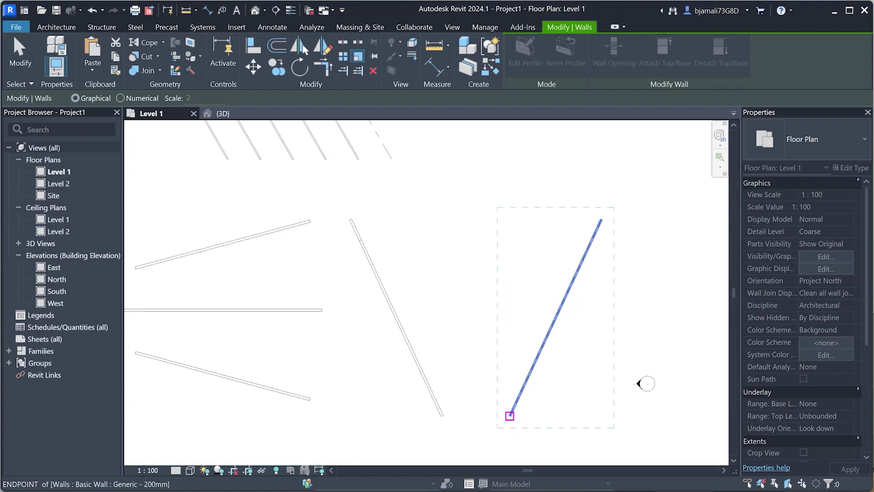
click(510, 415)
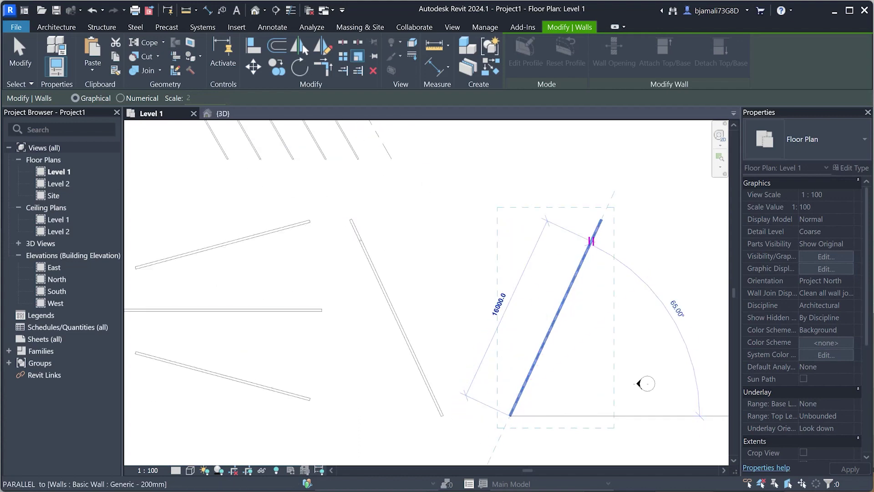
click(601, 220)
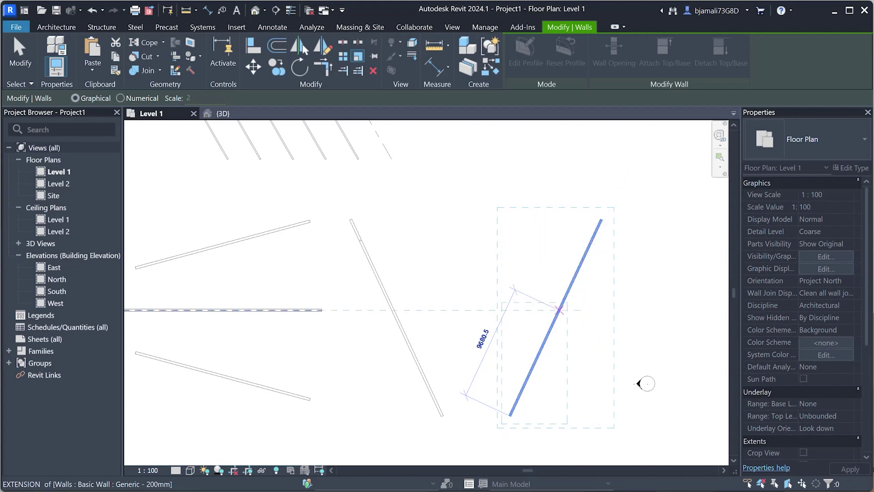
click(551, 328)
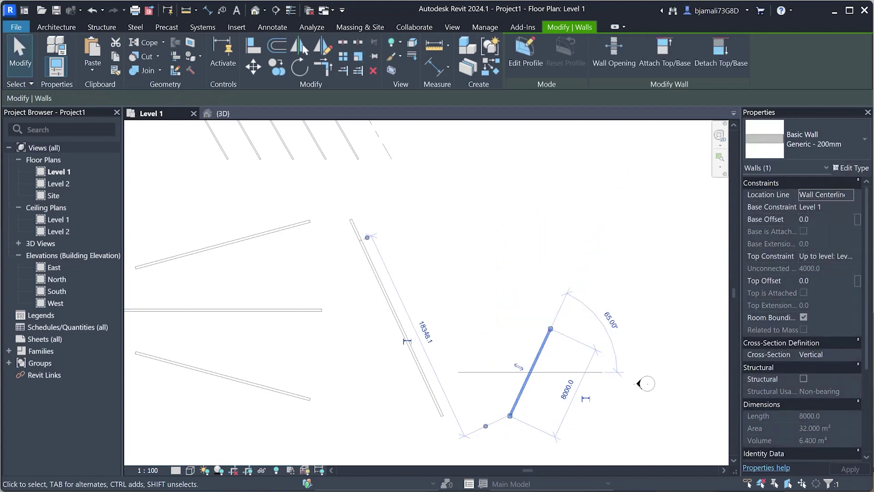
click(647, 383)
Pin the shortened 8000 mm wall in place
scroll(557, 363, down, 2)
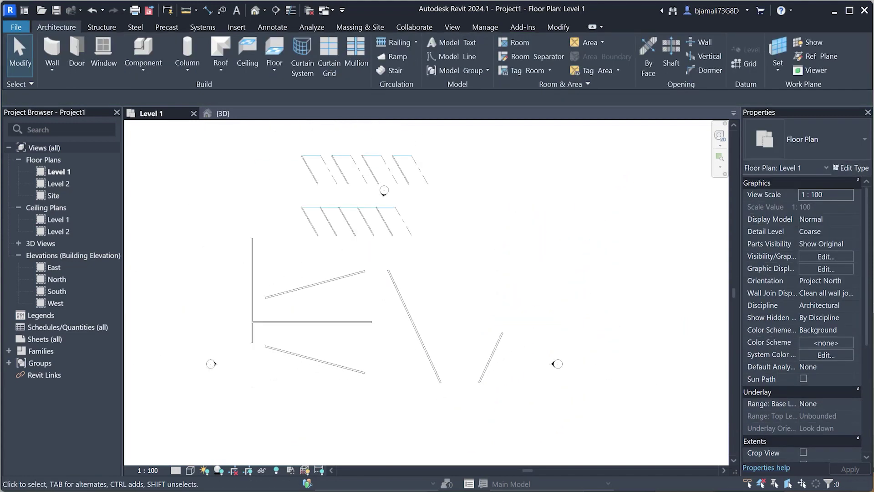
click(490, 357)
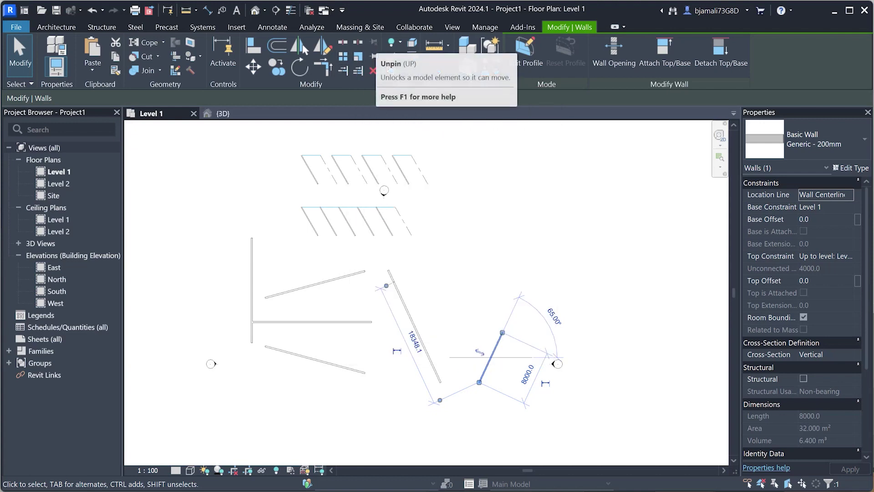
click(374, 56)
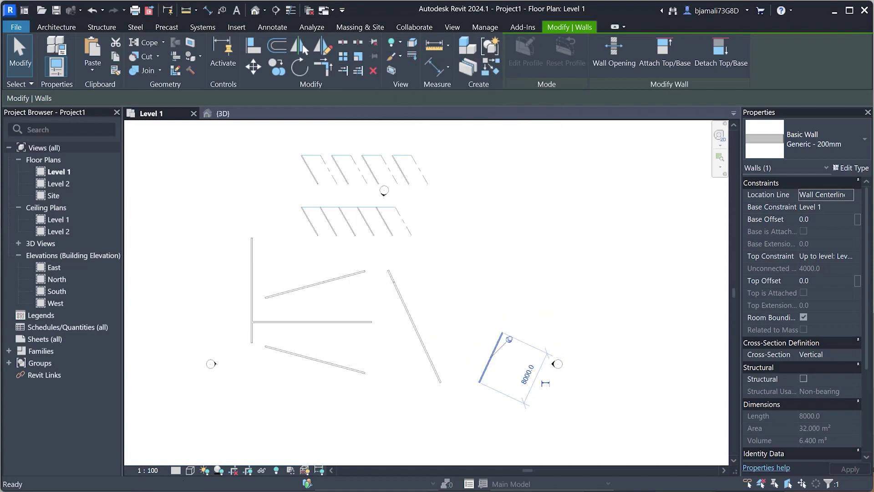
scroll(499, 329, up, 2)
scroll(499, 330, up, 1)
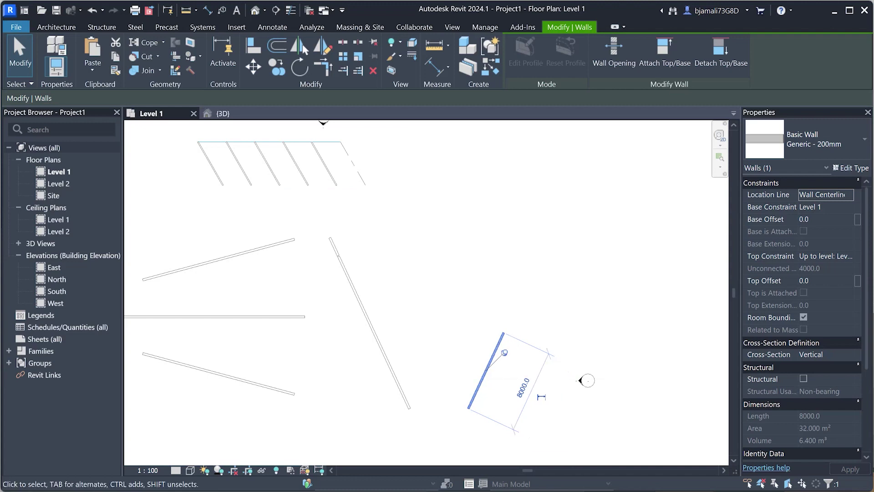
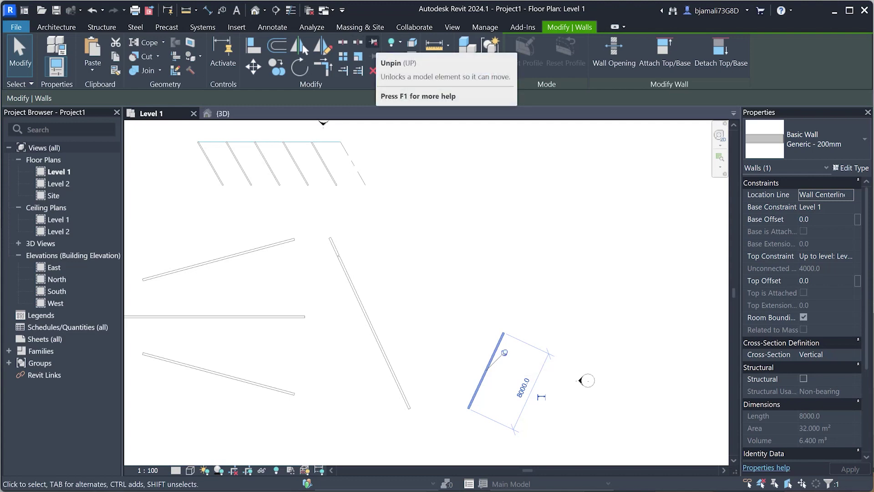
Unpin the selected short angled wall on Level 1, then deselect it
click(373, 42)
scroll(466, 383, up, 2)
scroll(466, 382, up, 1)
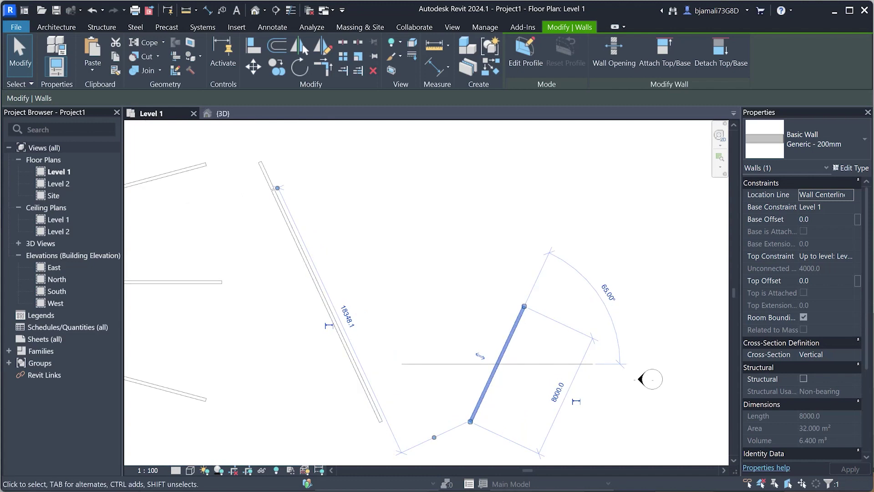
click(639, 379)
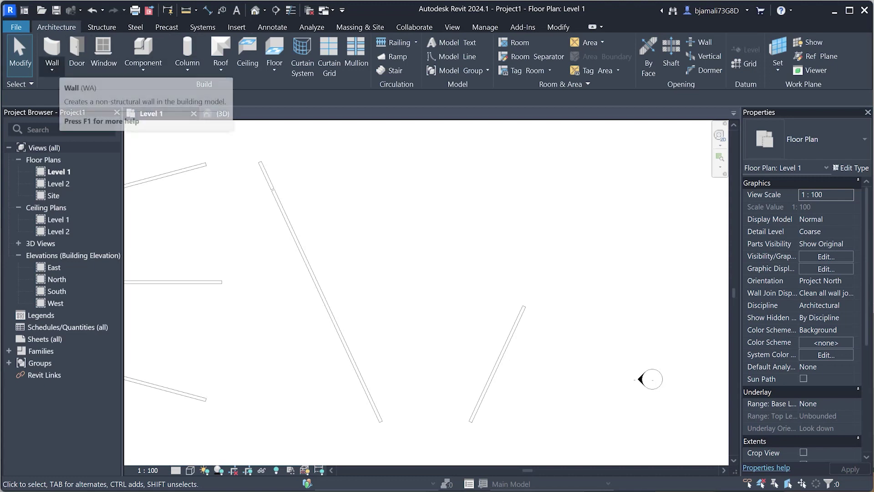
Start the Wall tool (WA) and choose the Curtain Wall: Storefront type
click(52, 69)
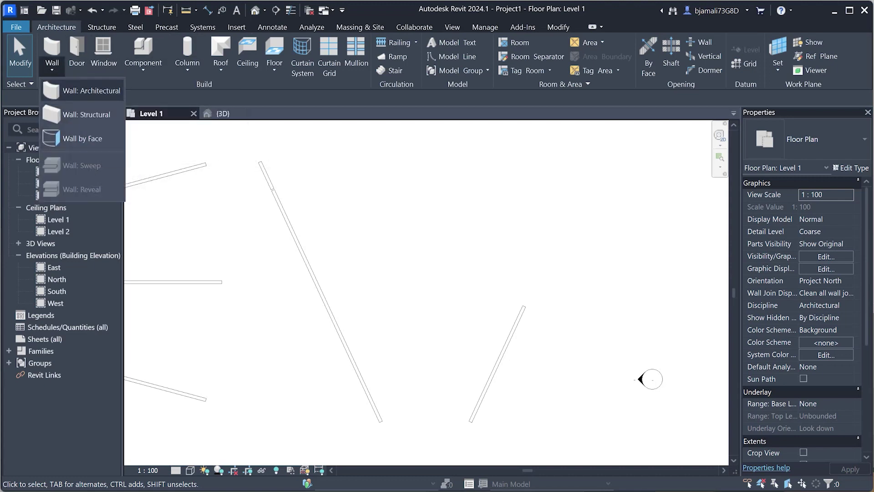
key(Escape)
key(w)
key(a)
click(810, 139)
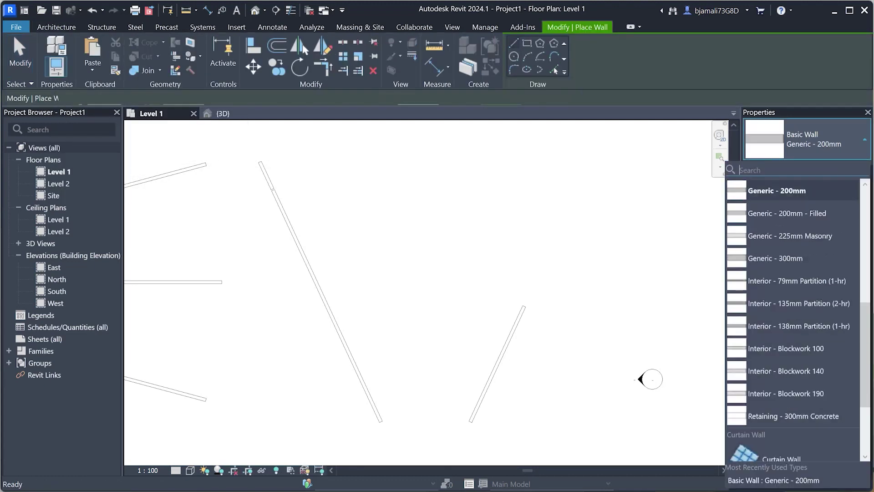
scroll(785, 319, down, 3)
key(Down)
key(Down)
key(Up)
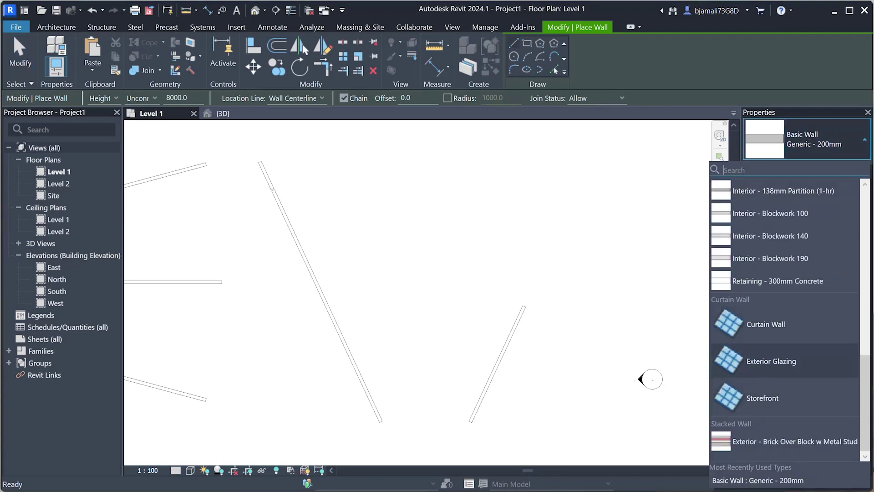
key(Down)
key(Return)
Draw the 10000 mm Storefront curtain wall on Level 1 and select it
click(427, 248)
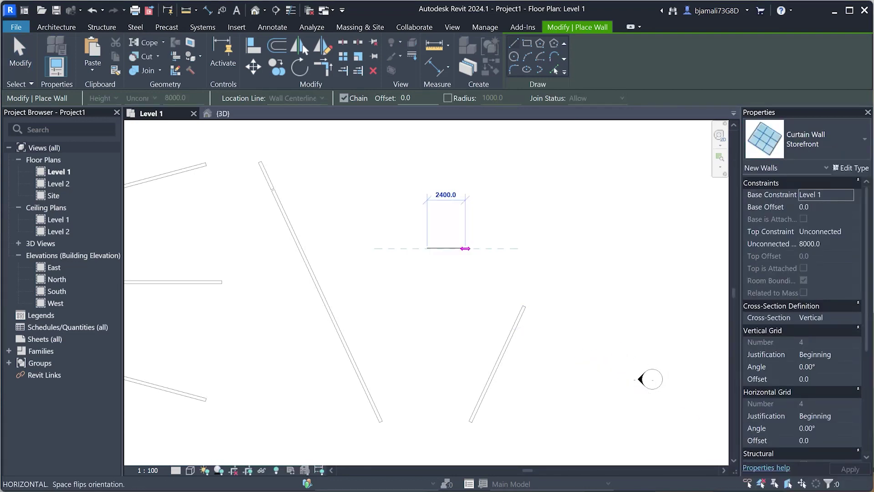
click(586, 249)
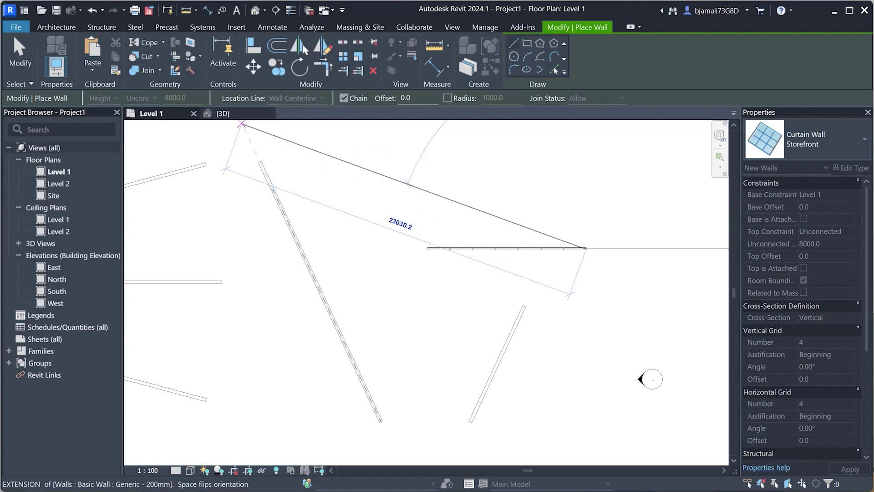
key(Escape)
key(Escape)
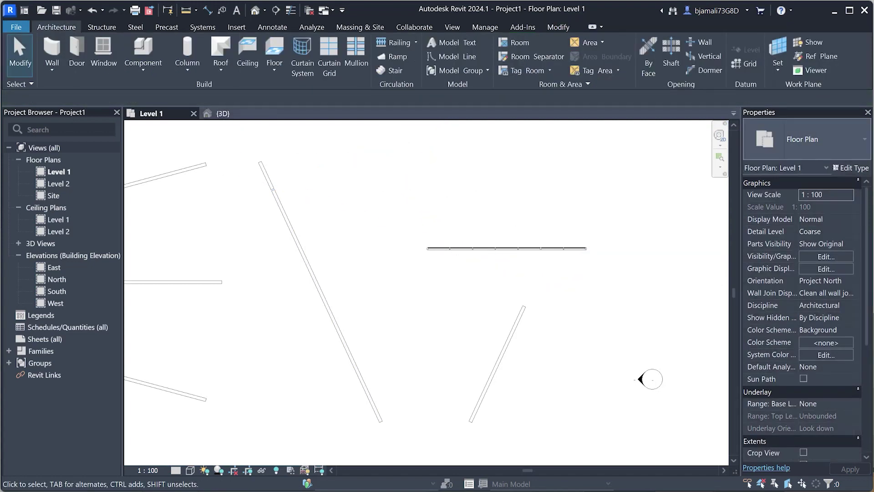
click(506, 249)
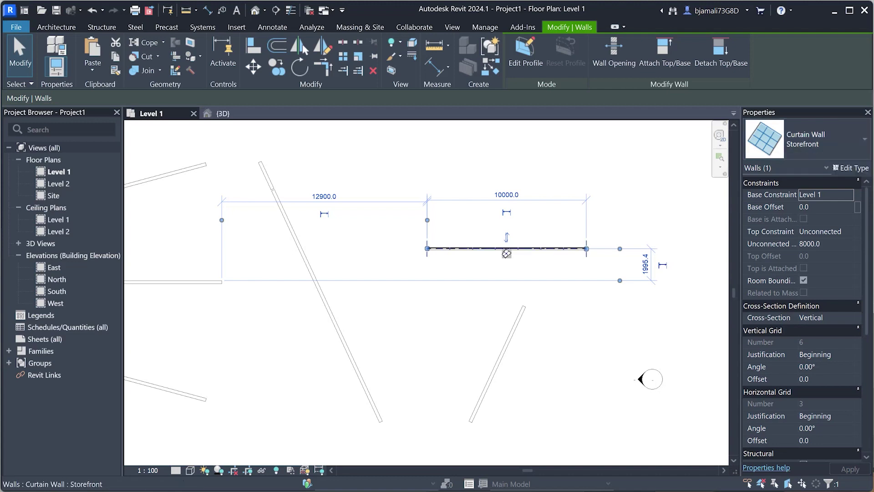
In 3D, change one vertical storefront mullion to Circular Mullion 50mm Radius
key(ctrl+Tab)
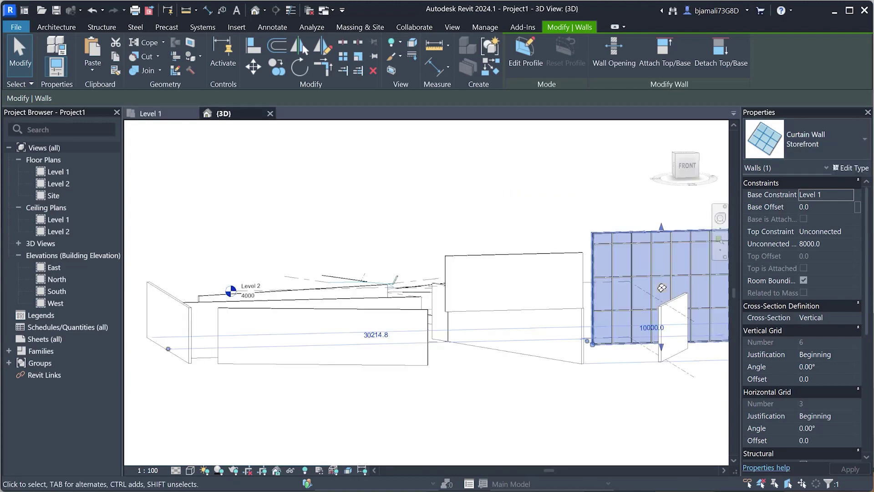
shift+middle_drag(660, 234, 535, 294)
key(Escape)
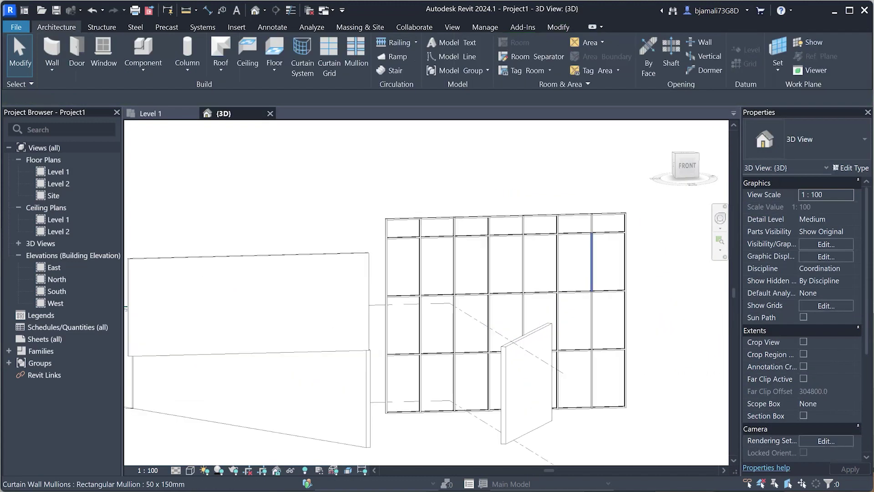
scroll(593, 255, up, 2)
scroll(593, 256, up, 3)
click(592, 255)
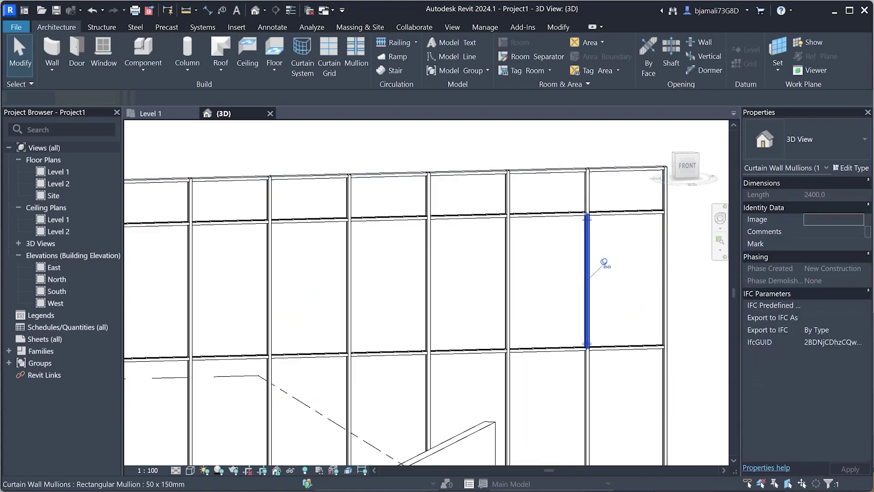
click(604, 262)
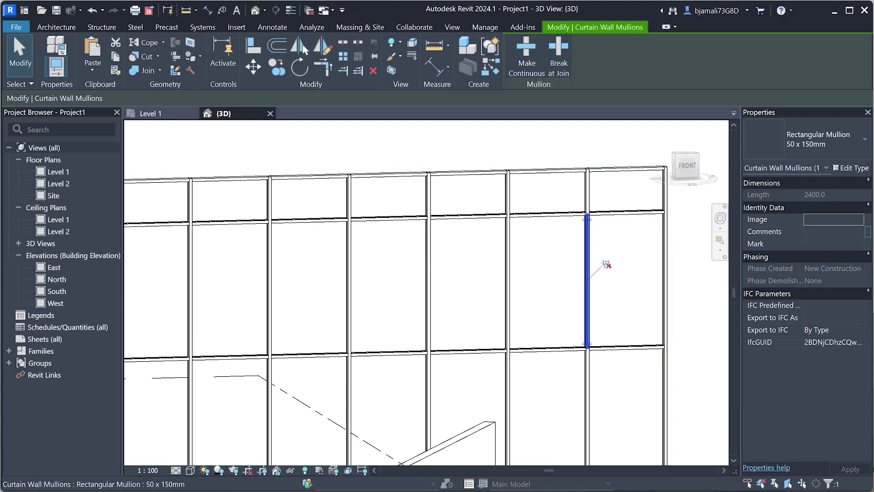
click(810, 139)
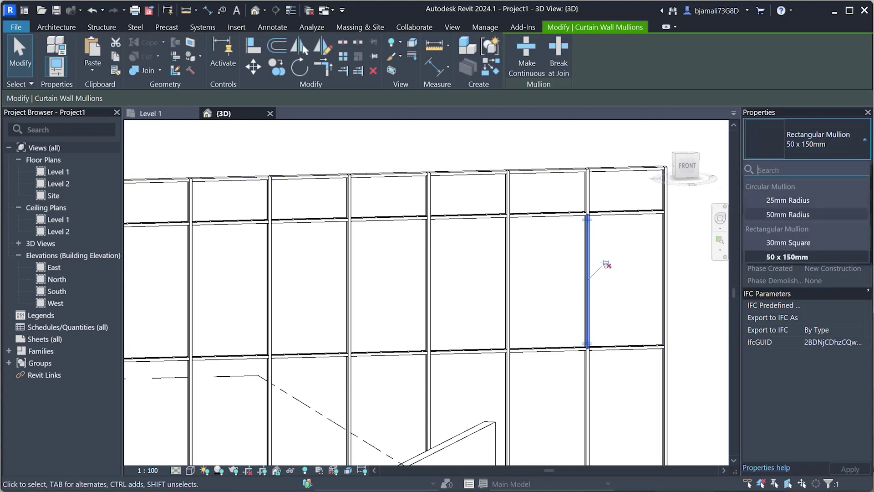
click(801, 214)
key(Escape)
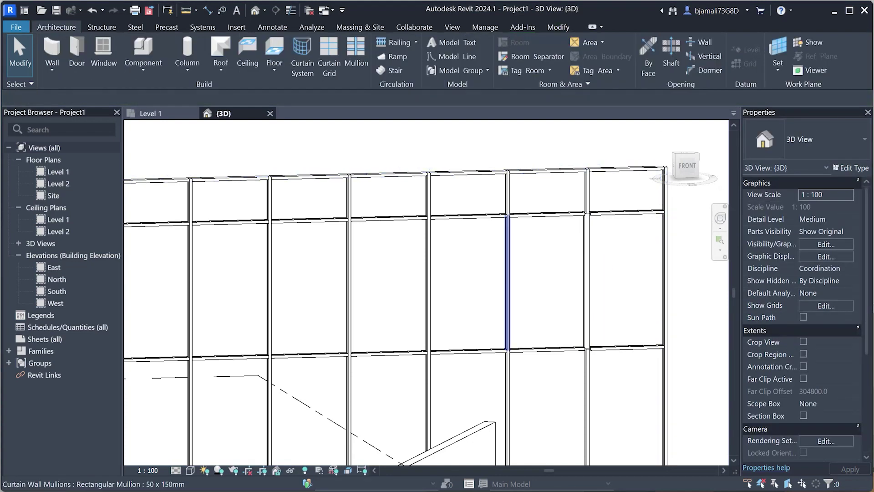
Set a top-row glazed panel to System Panel Solid
click(507, 186)
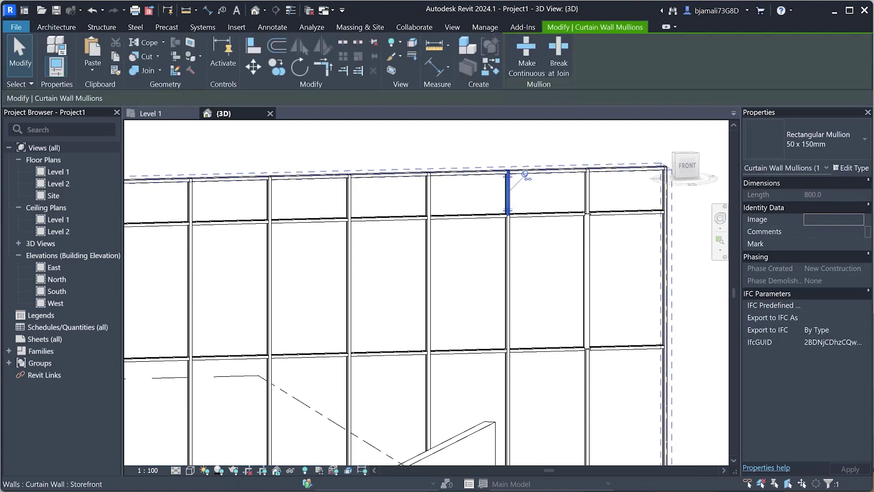
click(564, 173)
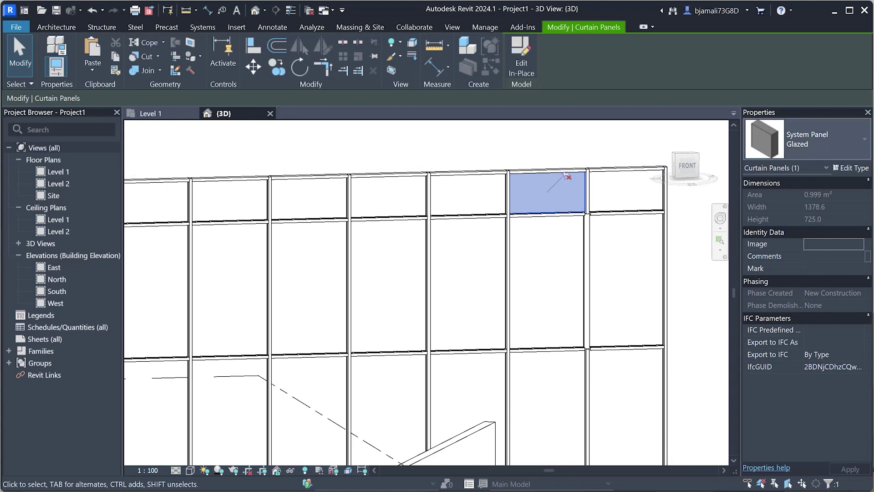
click(805, 139)
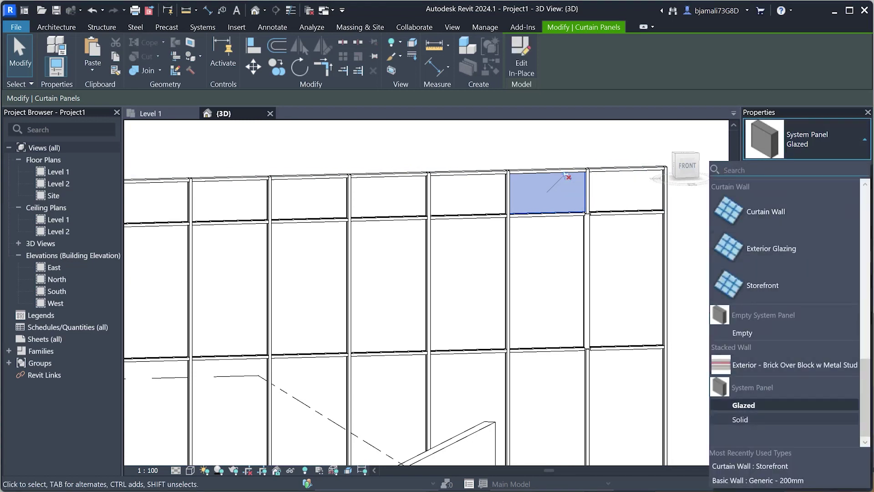
click(774, 417)
key(Escape)
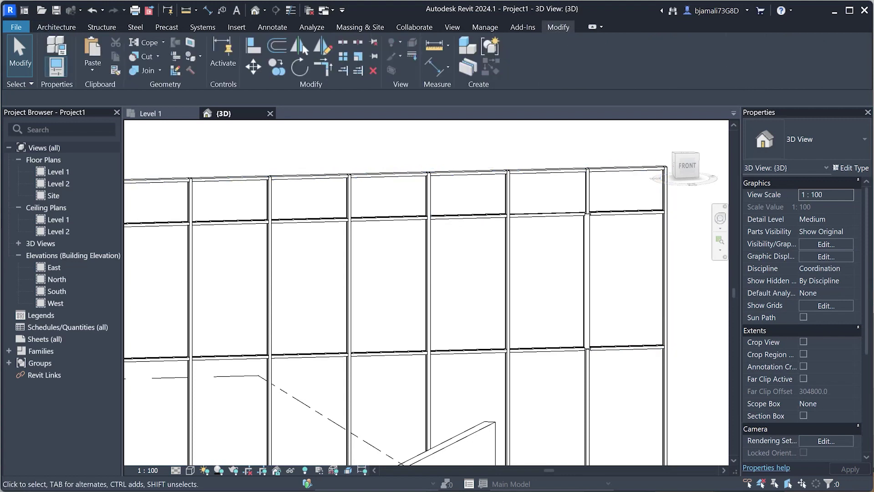
Change the small wall in front of the storefront to Basic Wall CW 102-50-140p
scroll(546, 168, down, 2)
scroll(547, 168, down, 2)
scroll(547, 168, down, 2)
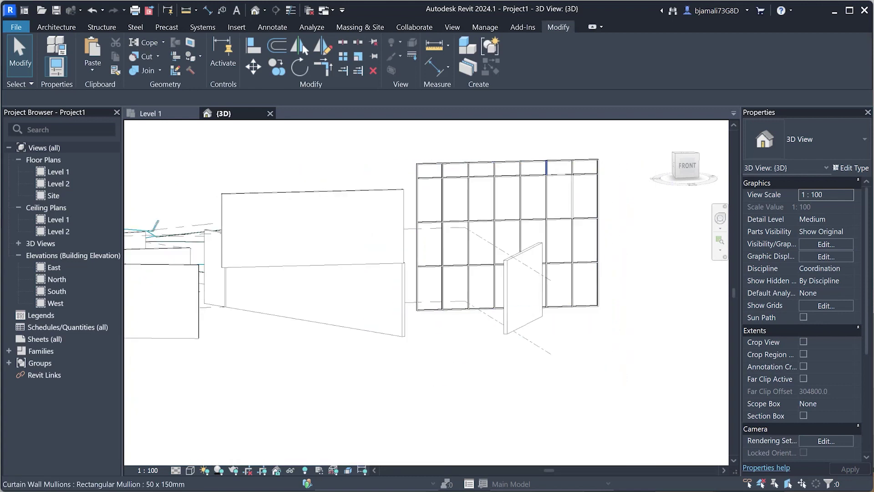
middle_drag(273, 291, 349, 283)
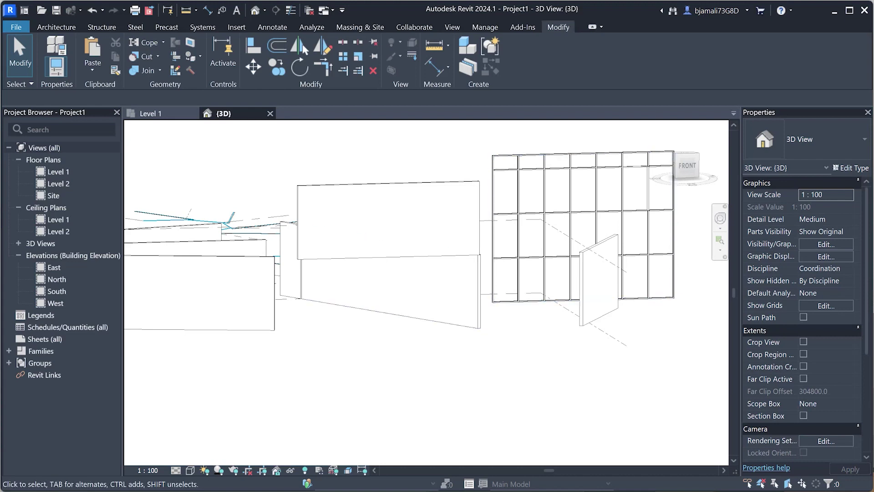
middle_drag(600, 279, 609, 237)
click(610, 236)
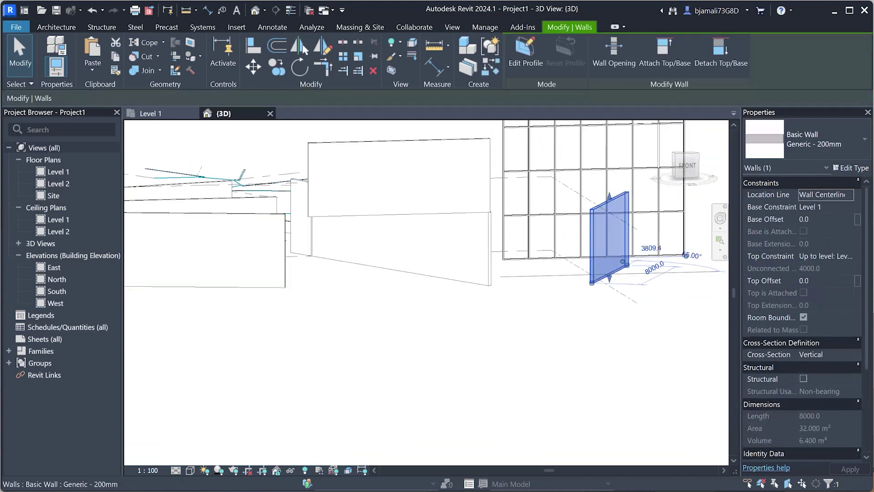
click(806, 139)
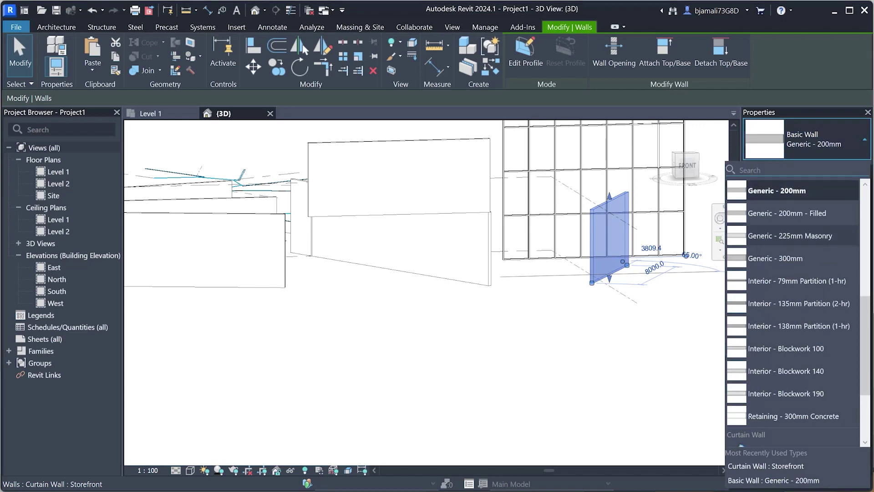
scroll(791, 314, up, 4)
click(783, 227)
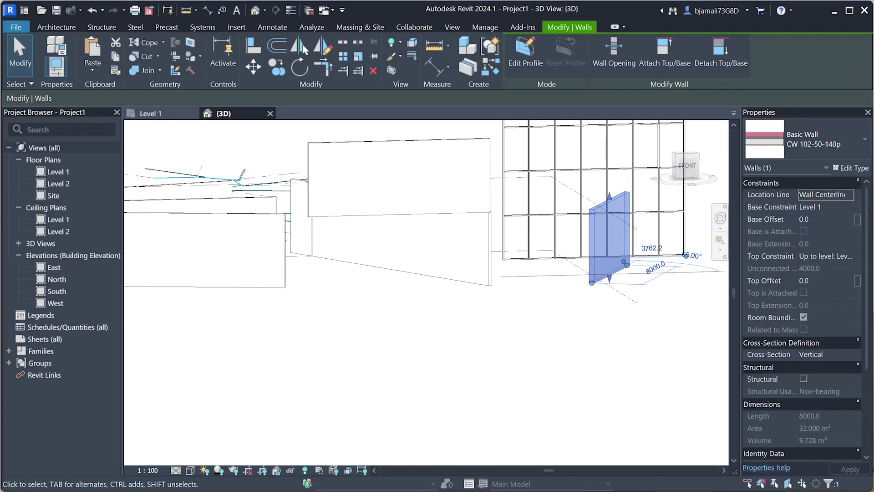
Switch the 3D view's visual style to Shaded and orbit toward the brick wall
click(190, 469)
click(205, 422)
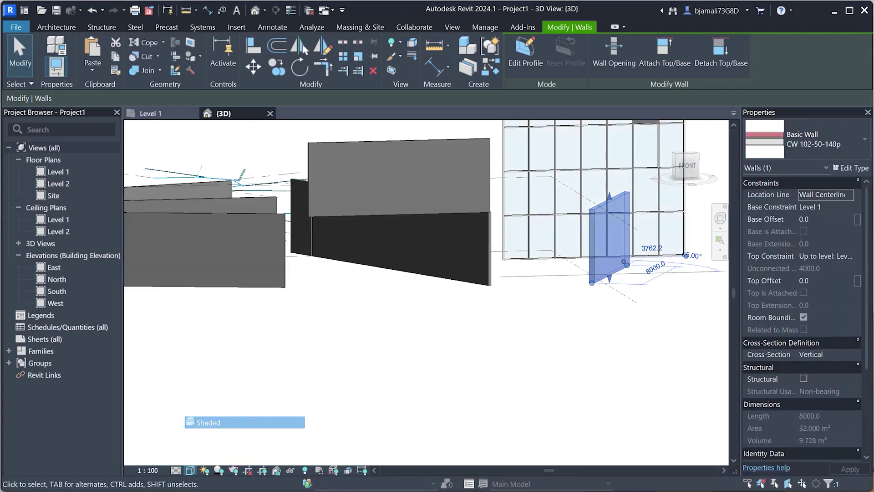
mouse_move(426, 291)
shift+middle_down()
mouse_move(345, 291)
mouse_move(446, 191)
mouse_move(478, 191)
shift+middle_up()
key(Escape)
scroll(446, 191, up, 3)
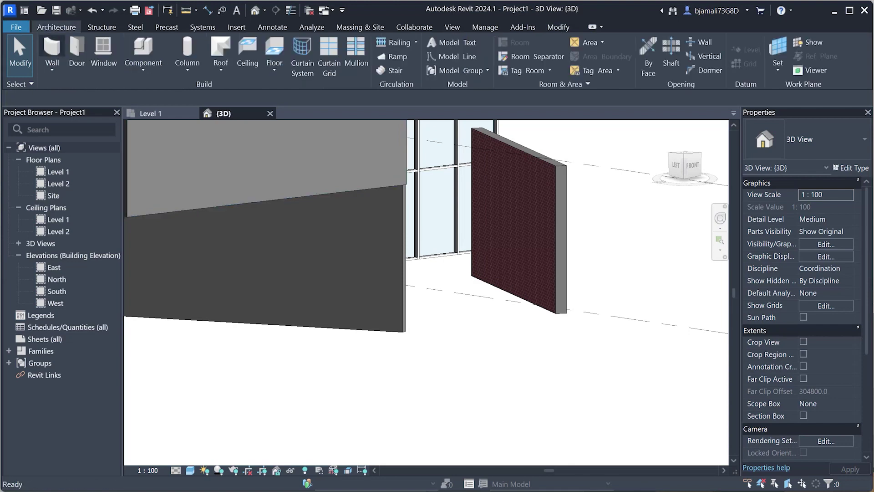
Select the CW 102-50-140p brick wall to reuse its type
key(w)
key(a)
click(806, 139)
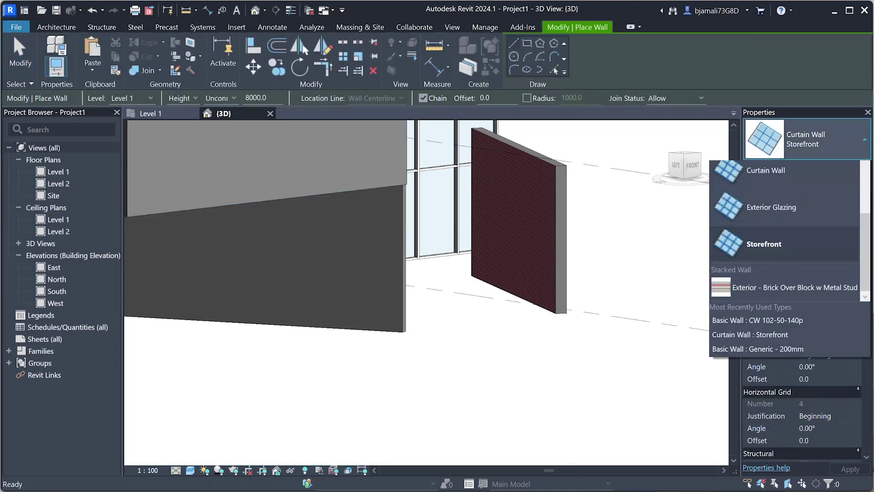
scroll(782, 293, up, 10)
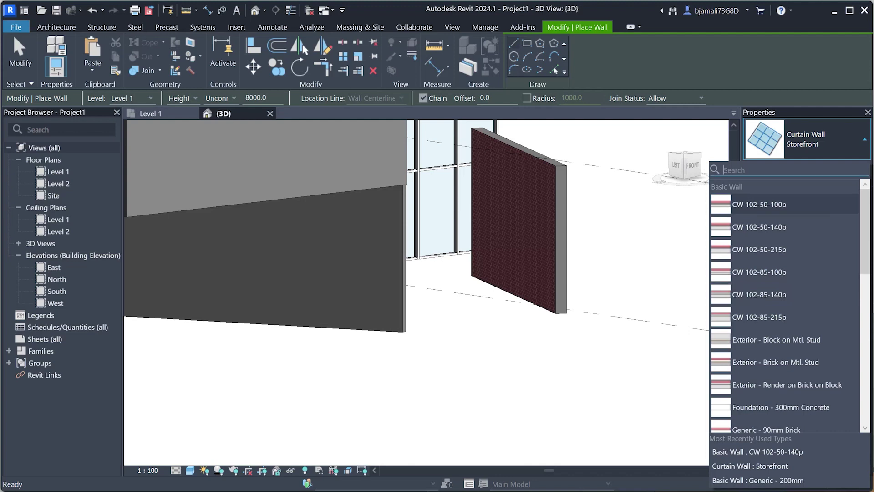
key(Escape)
key(Escape)
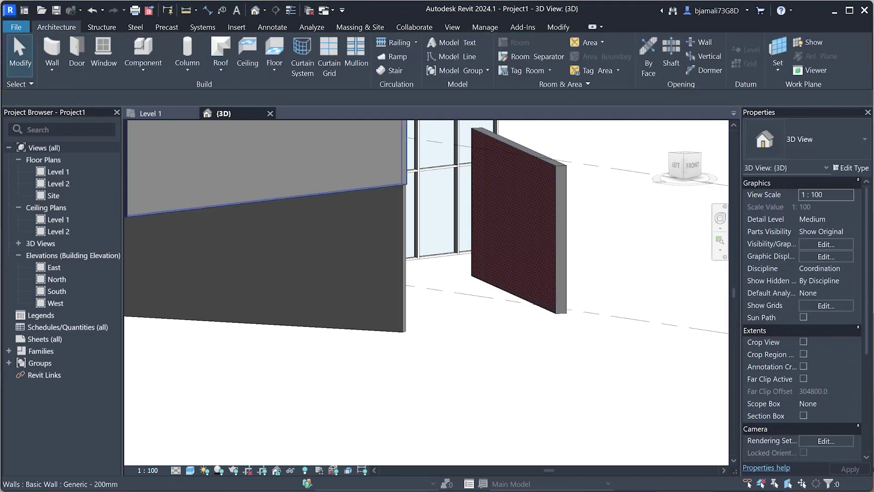
key(m)
key(d)
click(519, 219)
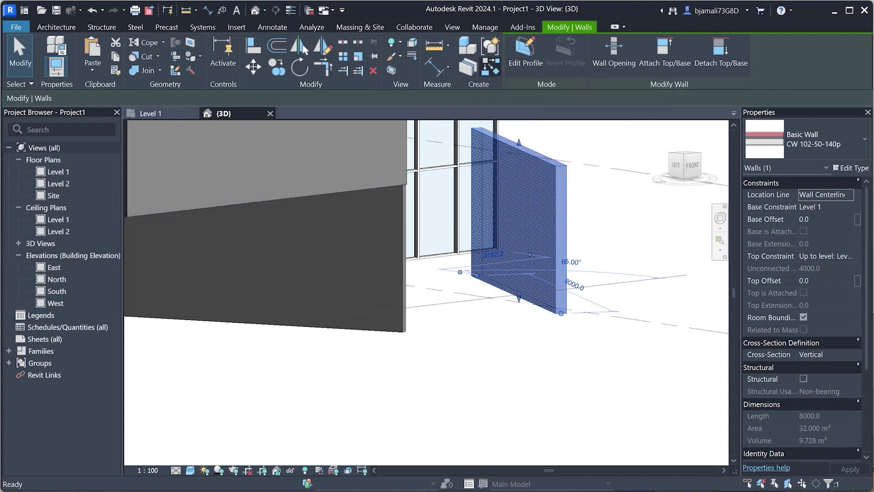
Draw two connected brick walls with Create Similar, the first angled at 60°
key(c)
key(s)
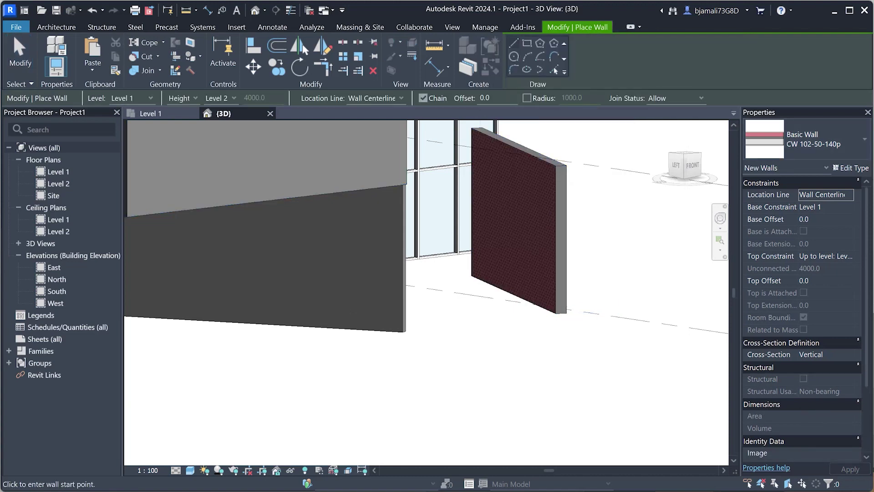
click(428, 383)
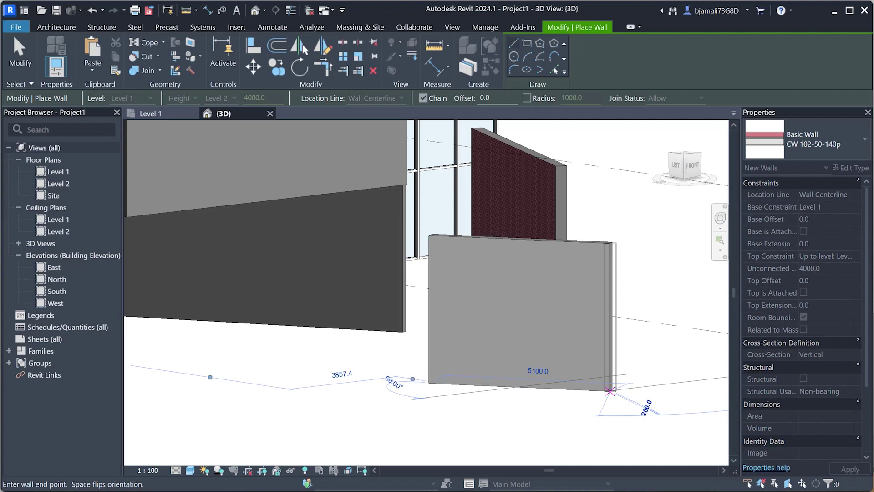
click(610, 390)
click(681, 314)
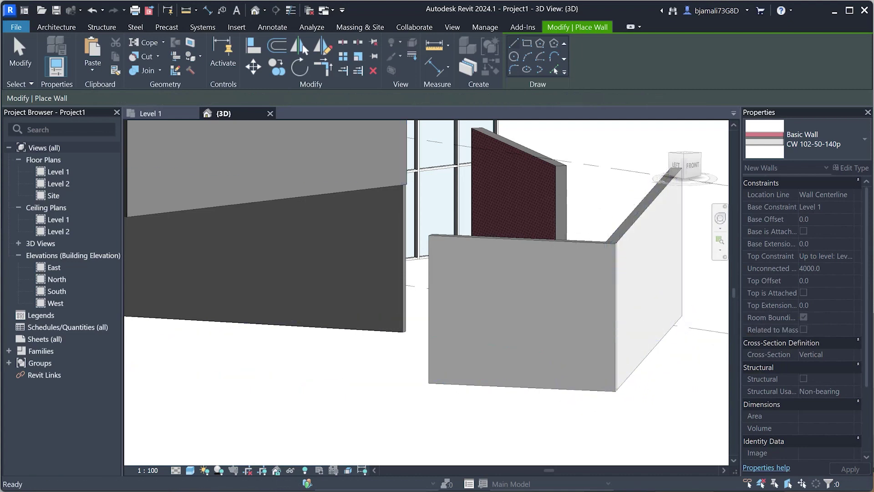
shift+middle_drag(426, 291, 474, 282)
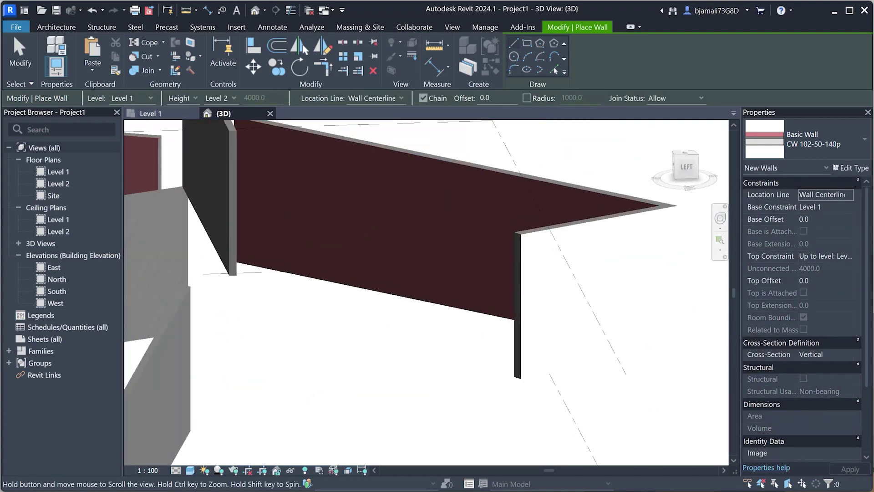
Place an M_Single-Flush door near the left end of the front grey wall
key(Escape)
key(Escape)
scroll(496, 266, down, 5)
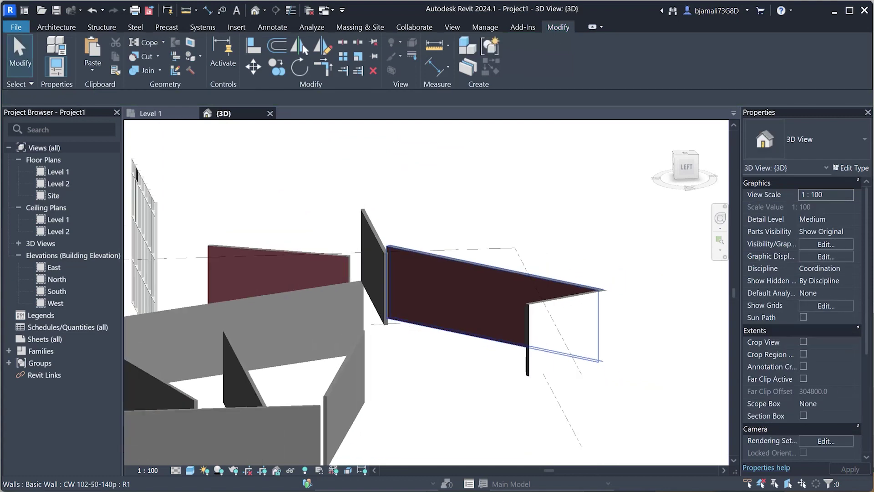
shift+middle_drag(496, 267, 410, 273)
scroll(364, 324, up, 5)
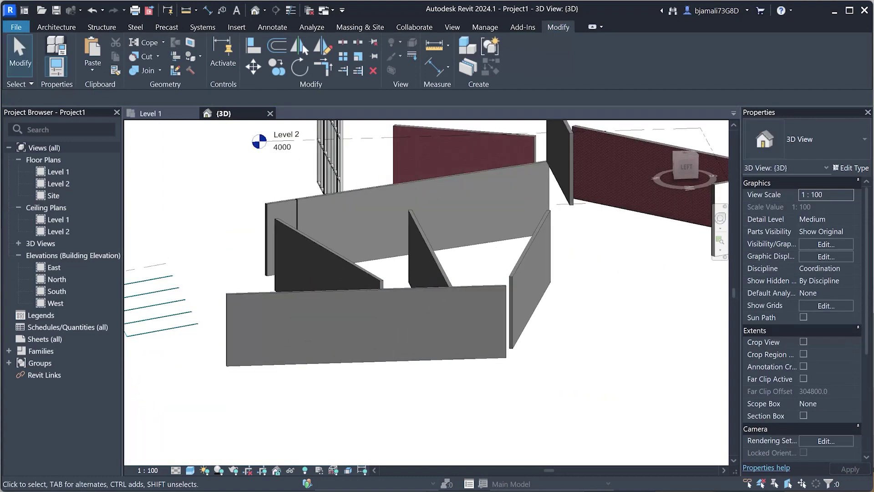
click(56, 27)
click(50, 45)
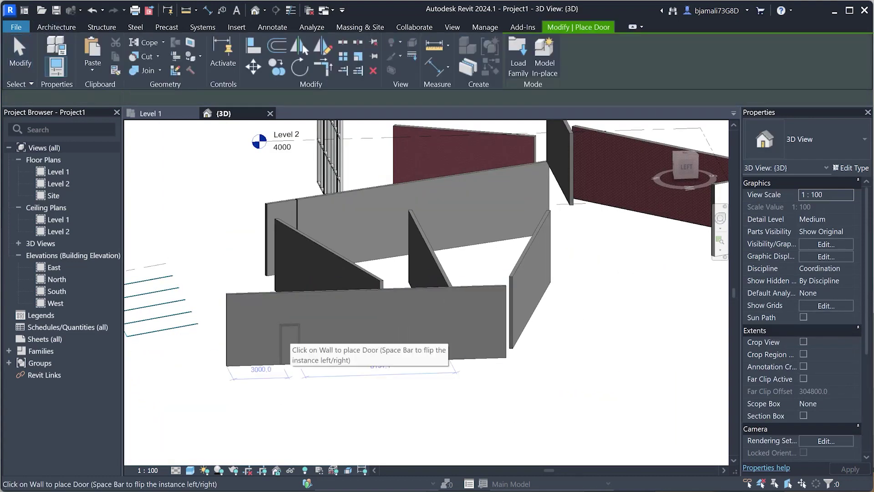
click(290, 344)
key(Escape)
key(Escape)
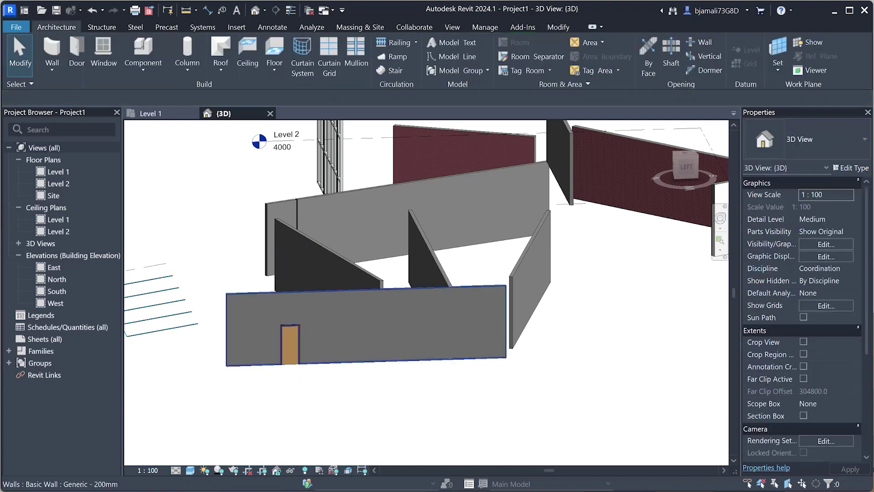
Add two more identical doors at the wall's right side and middle
scroll(282, 346, up, 3)
scroll(282, 346, up, 2)
click(277, 345)
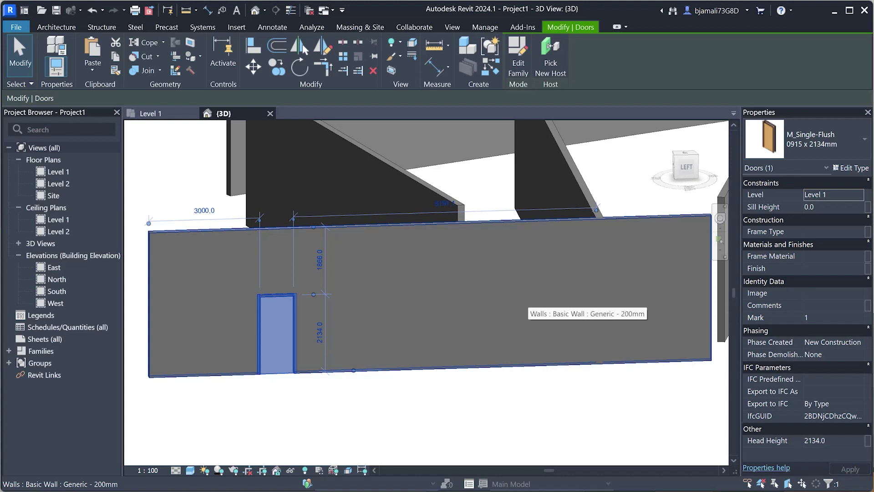
key(d)
key(r)
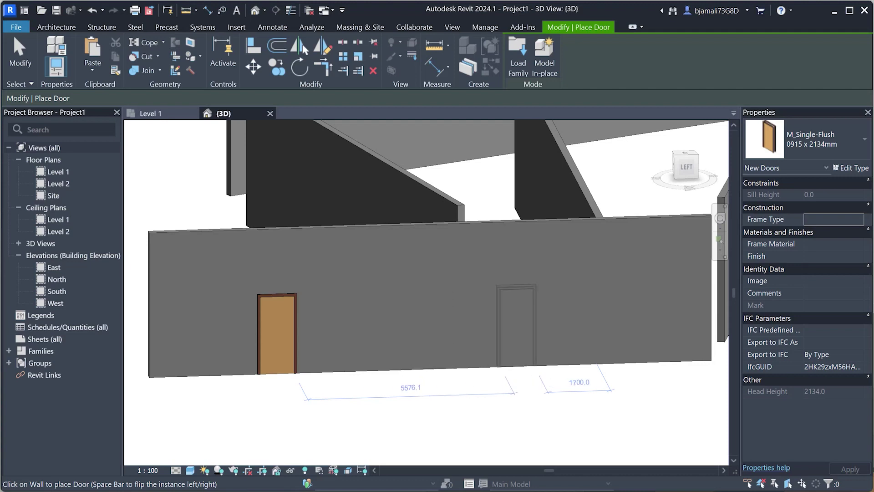
click(517, 326)
click(396, 330)
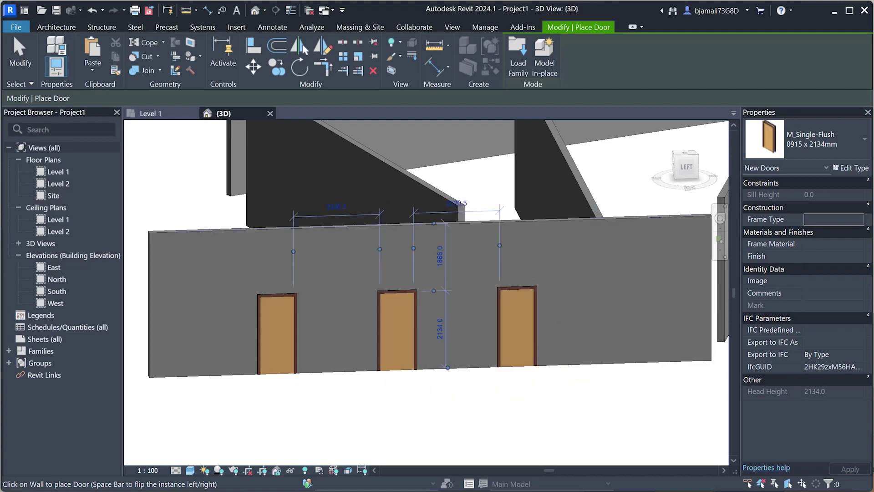
key(Escape)
key(Escape)
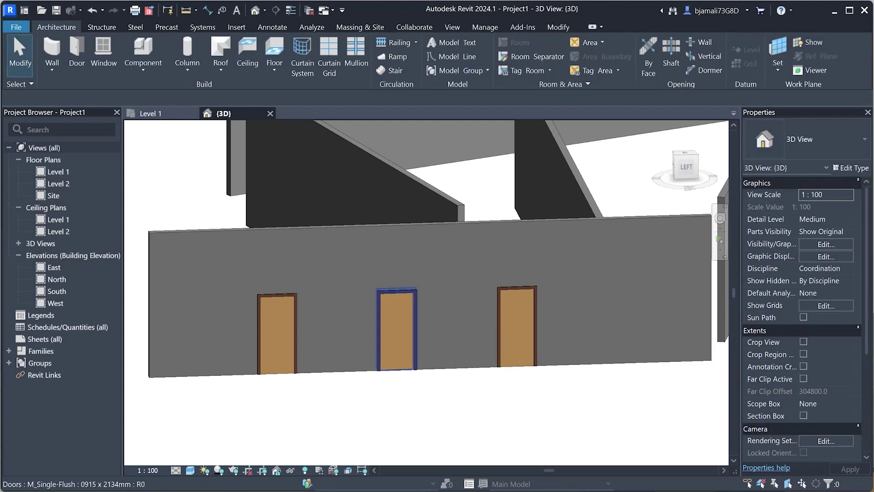
Crossing-select all 39 walls, doors, levels and the curtain wall
scroll(455, 380, down, 2)
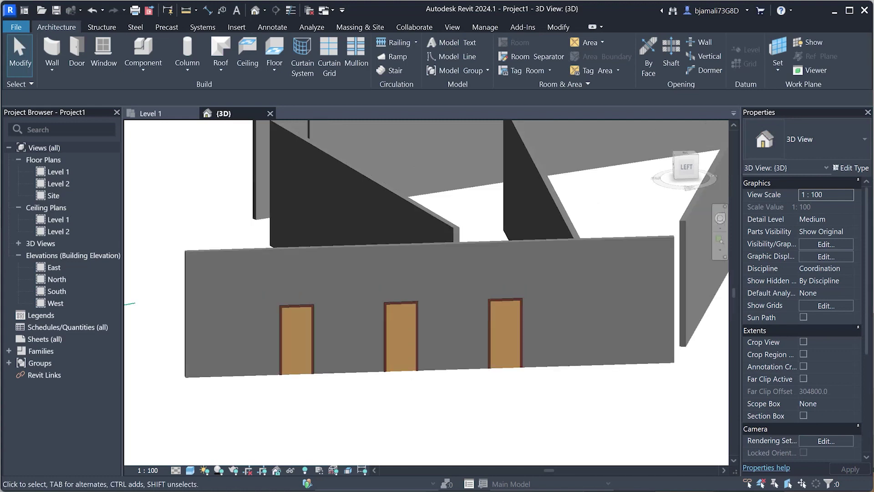
scroll(455, 380, down, 2)
scroll(455, 380, down, 2)
scroll(455, 380, down, 1)
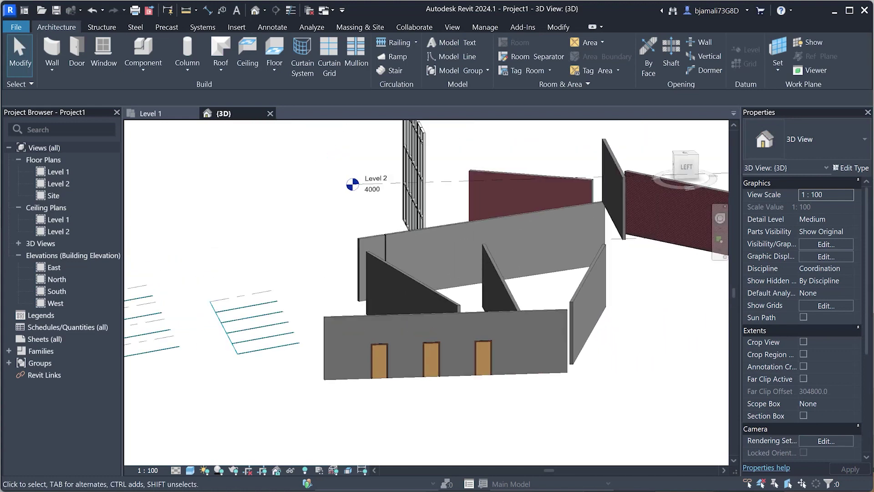
scroll(462, 379, up, 1)
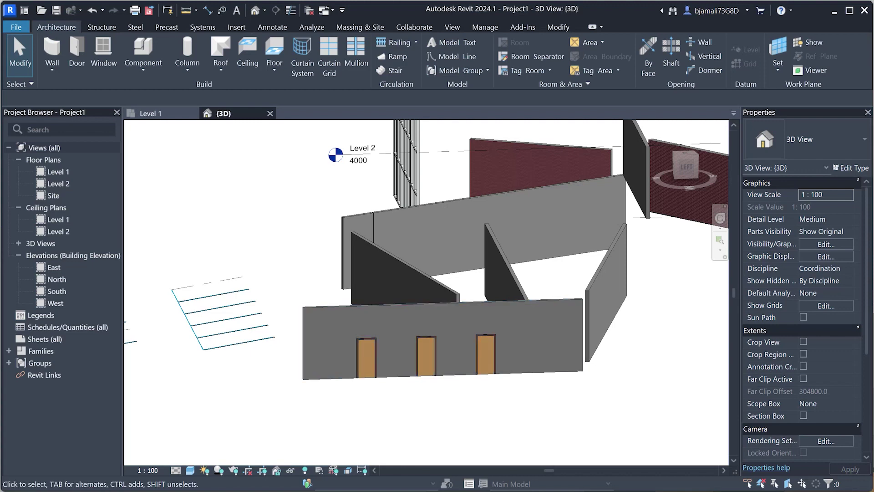
mouse_move(589, 368)
mouse_down()
mouse_move(439, 421)
mouse_move(295, 418)
mouse_up()
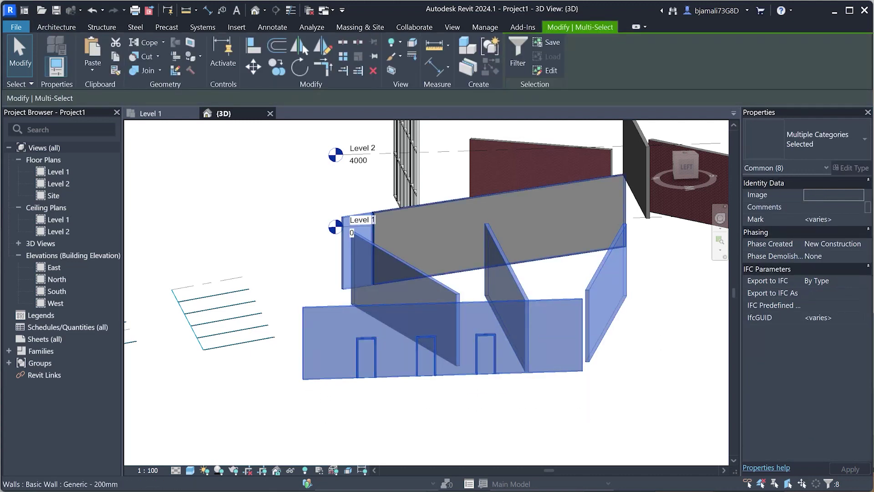
shift+middle_drag(455, 273, 491, 273)
key(Escape)
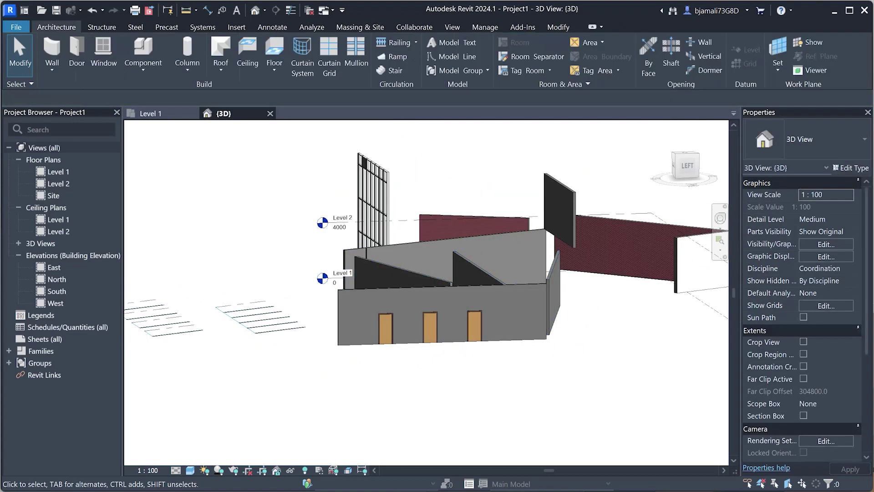
click(437, 319)
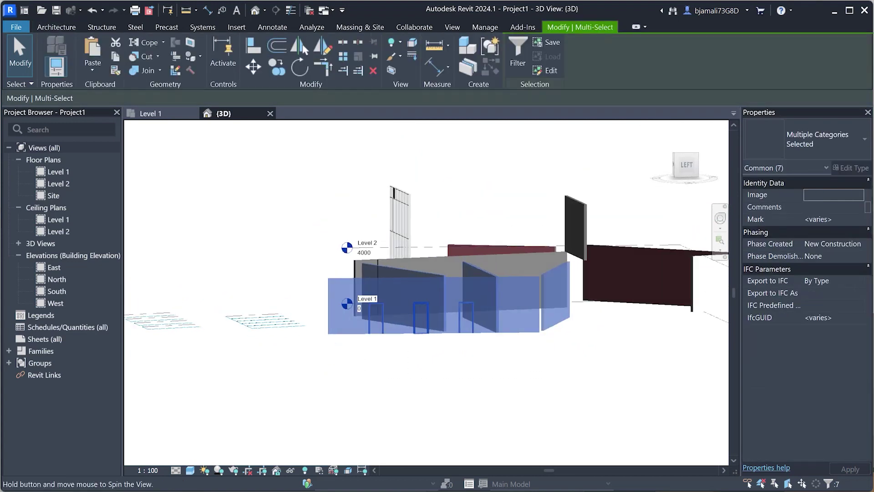
shift+middle_drag(346, 282, 341, 298)
key(Escape)
drag(509, 337, 353, 363)
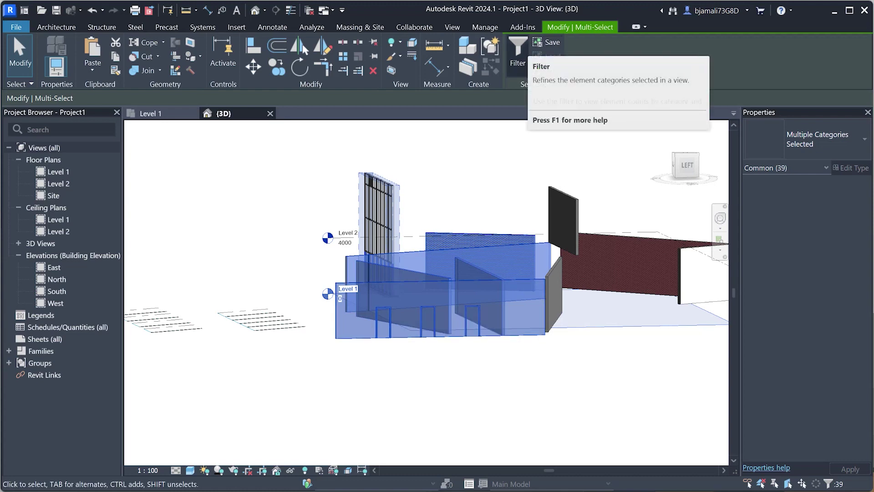
click(518, 50)
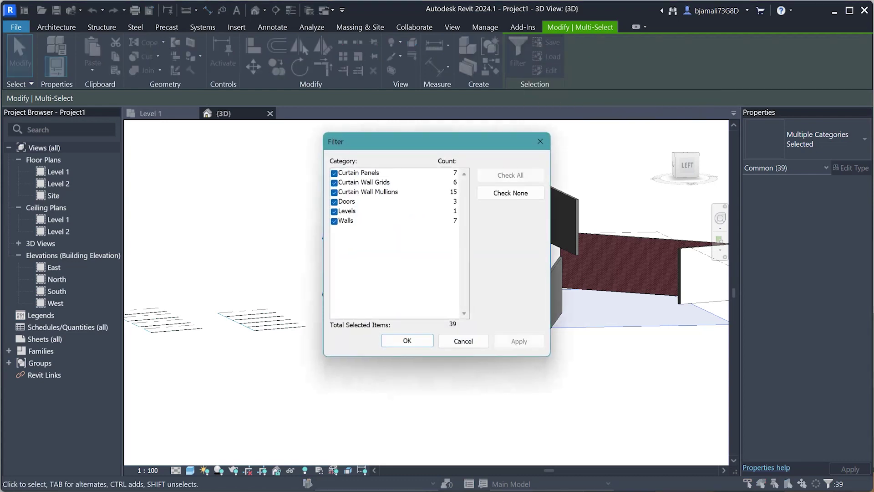
drag(410, 141, 619, 137)
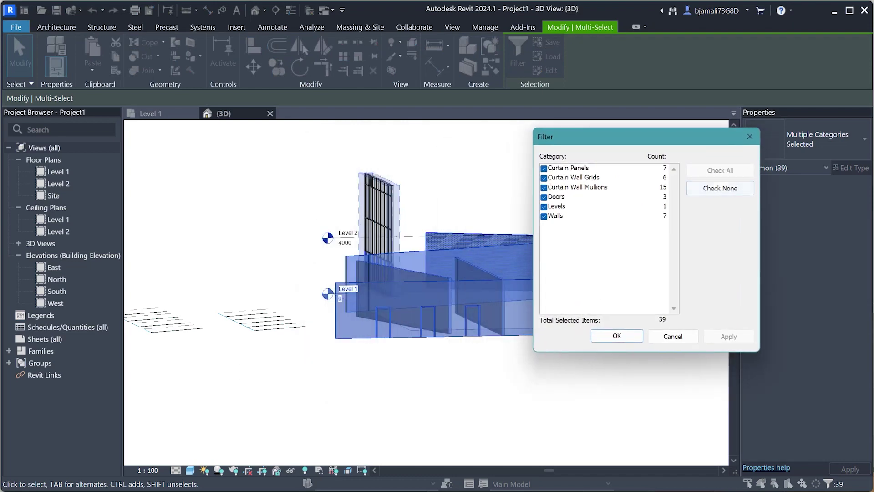
click(720, 188)
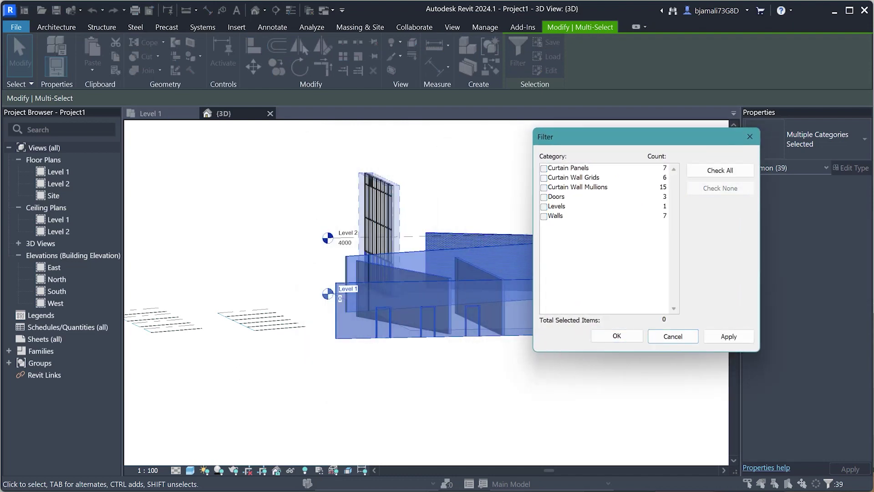
click(543, 197)
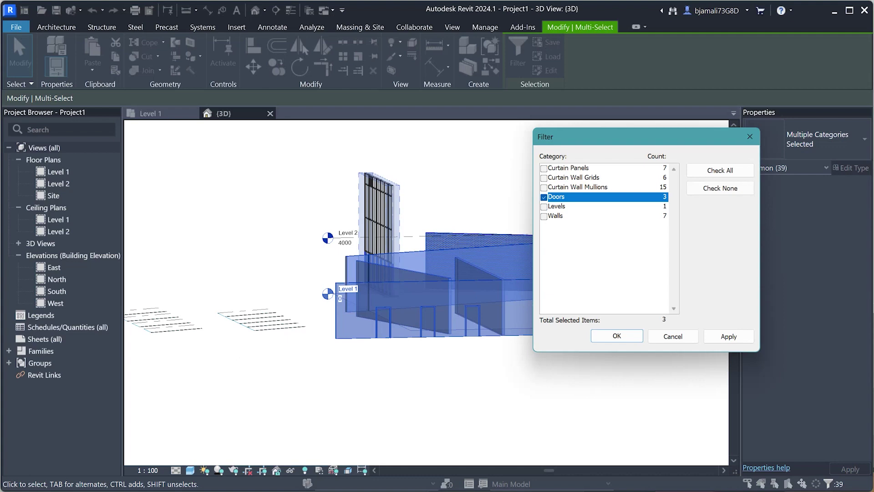
click(728, 336)
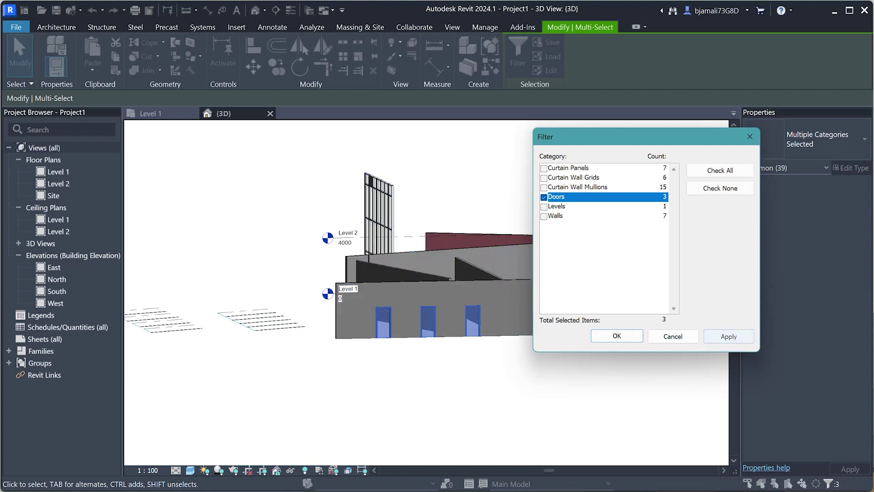
click(616, 335)
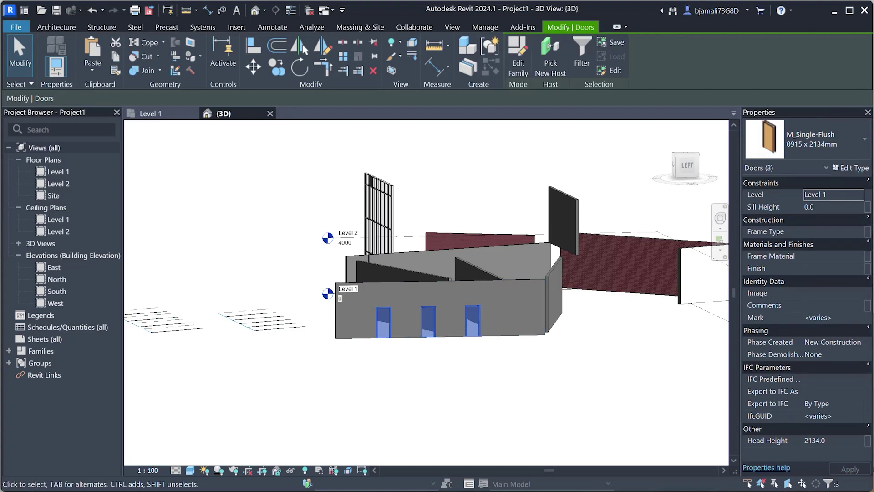
key(Tab)
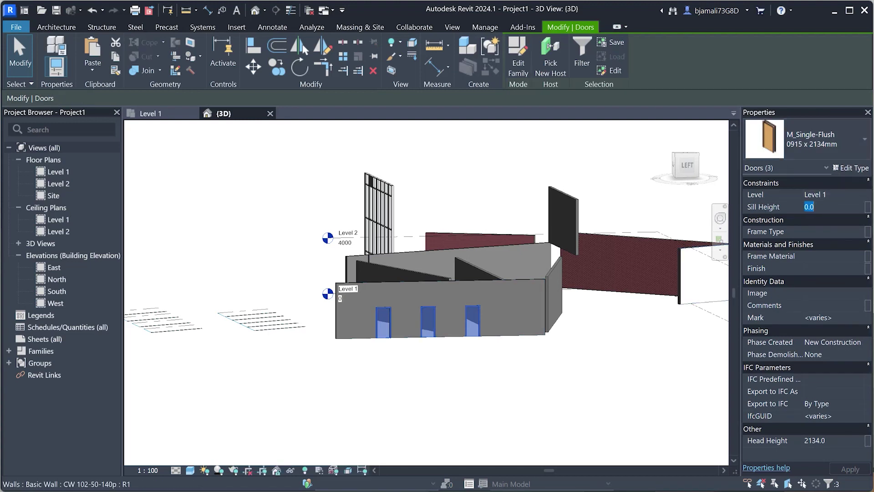
key(End)
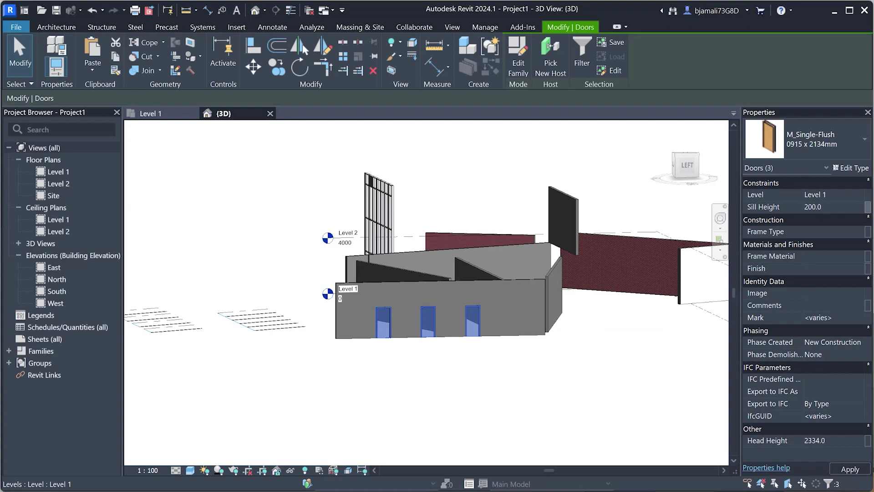
scroll(482, 354, up, 4)
key(Escape)
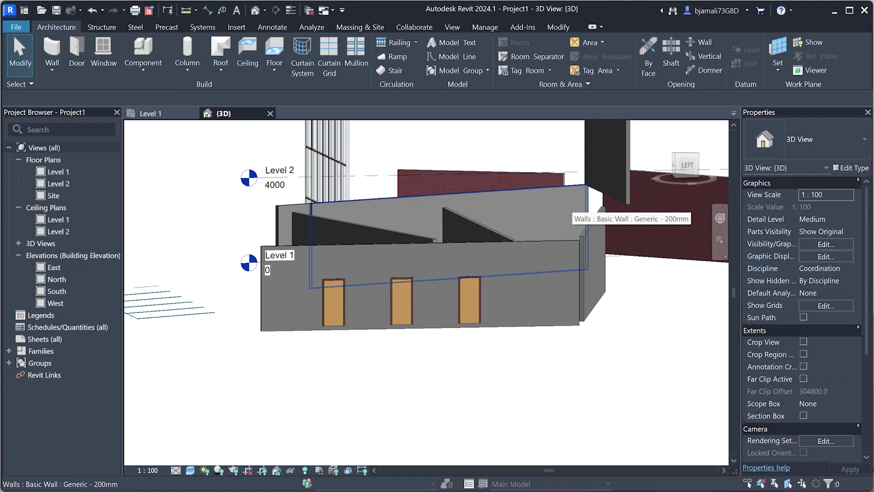
click(468, 296)
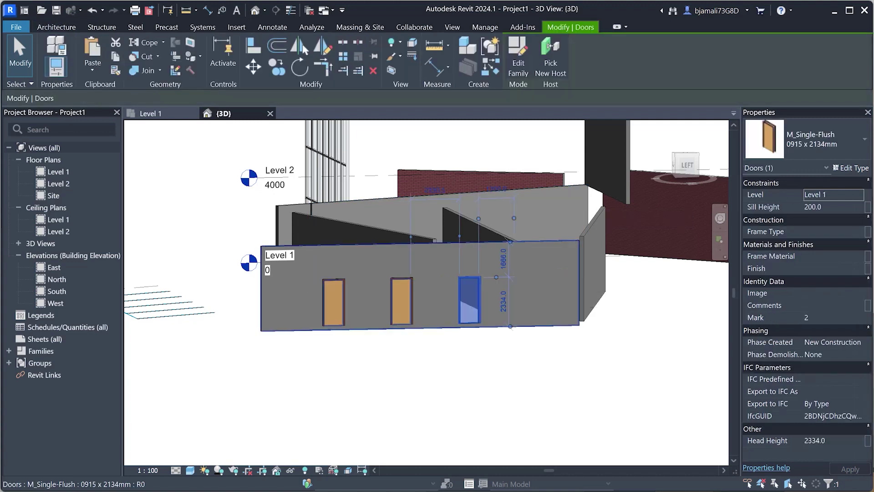
ctrl+click(364, 296)
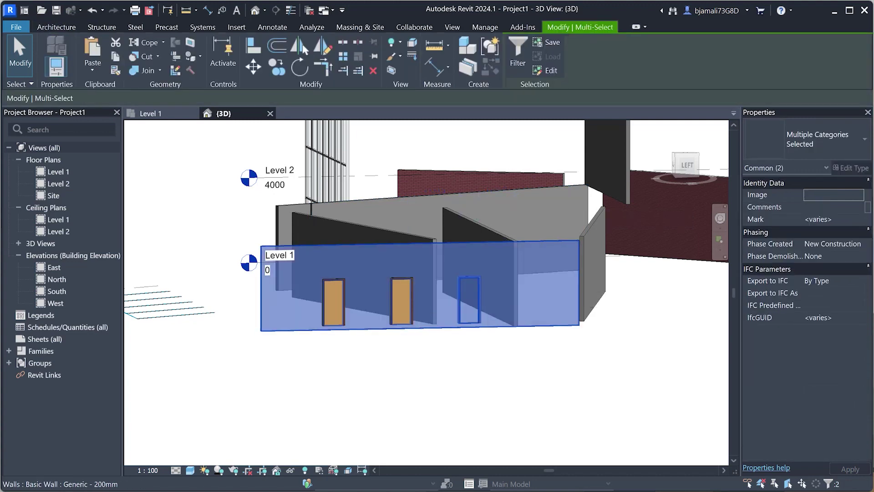
key(Escape)
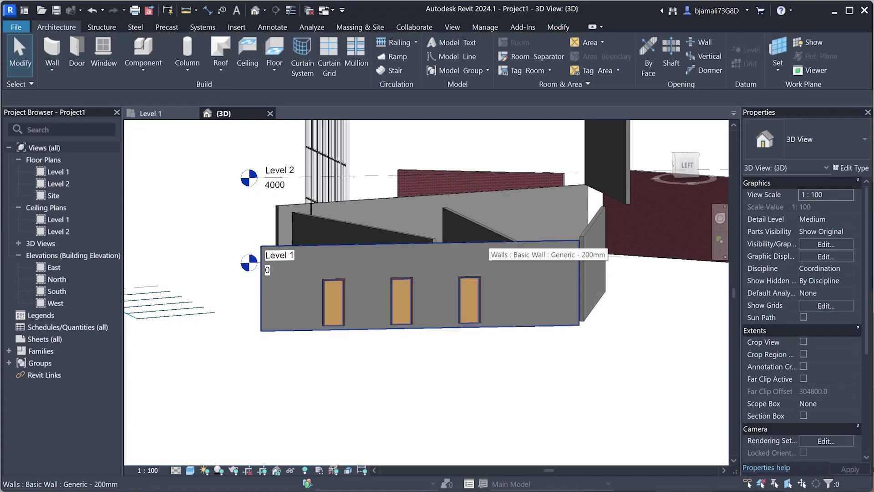
scroll(474, 282, up, 2)
scroll(474, 282, up, 1)
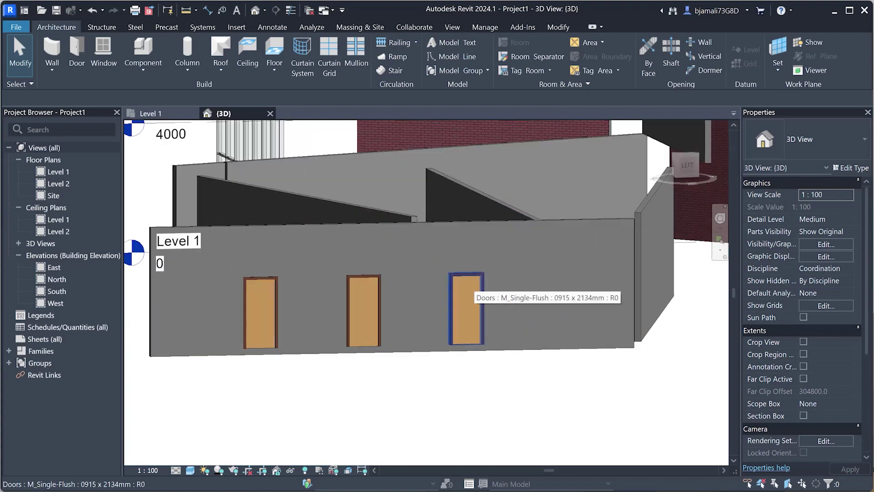
click(558, 27)
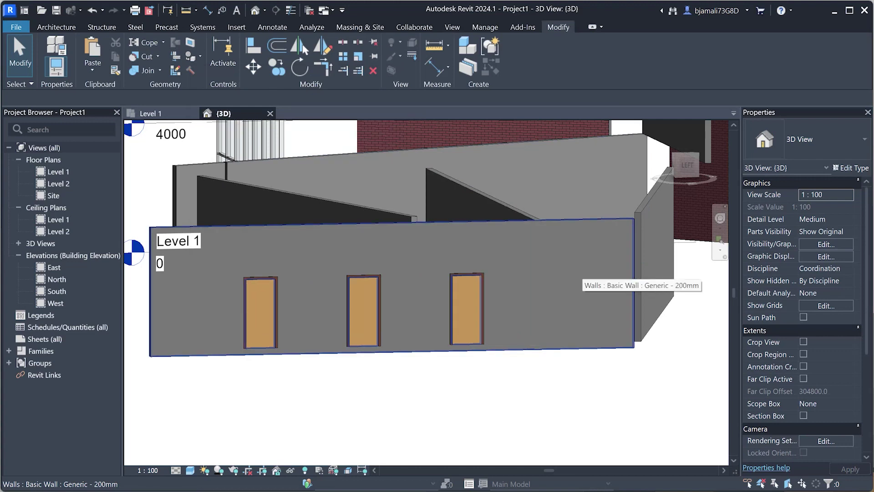
scroll(579, 278, down, 3)
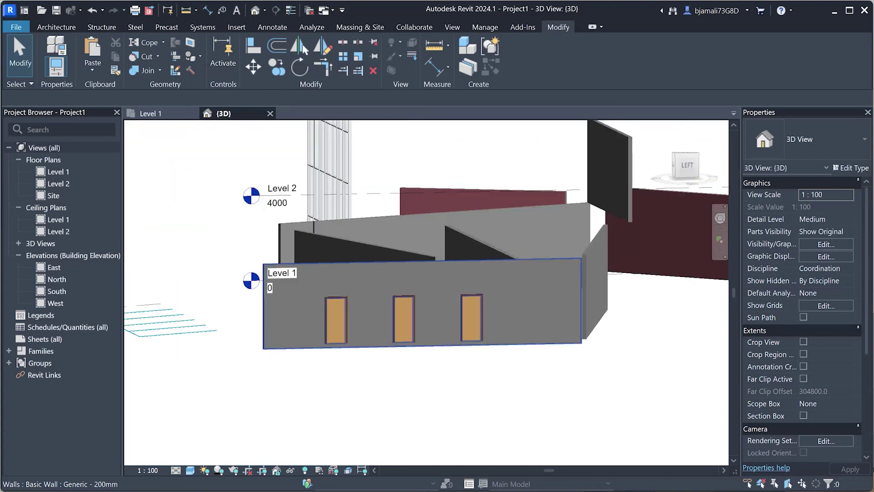
mouse_move(579, 278)
middle_down()
mouse_move(483, 315)
mouse_move(333, 314)
middle_up()
click(432, 318)
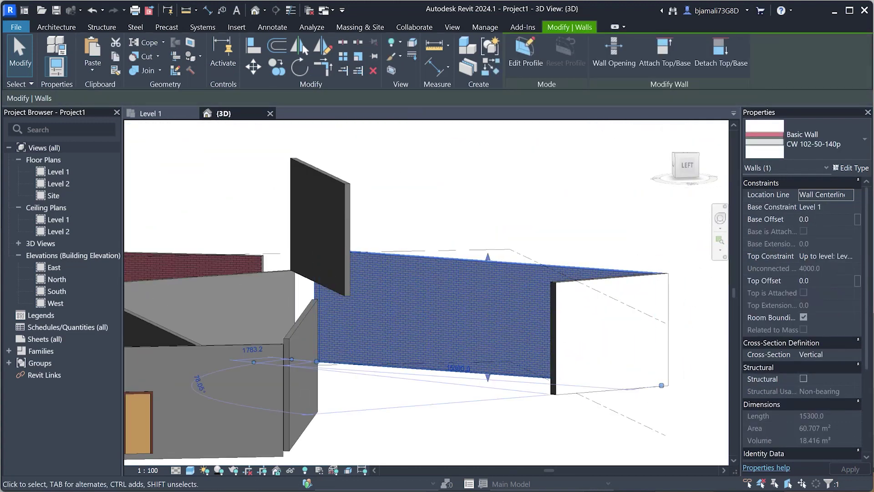
click(851, 167)
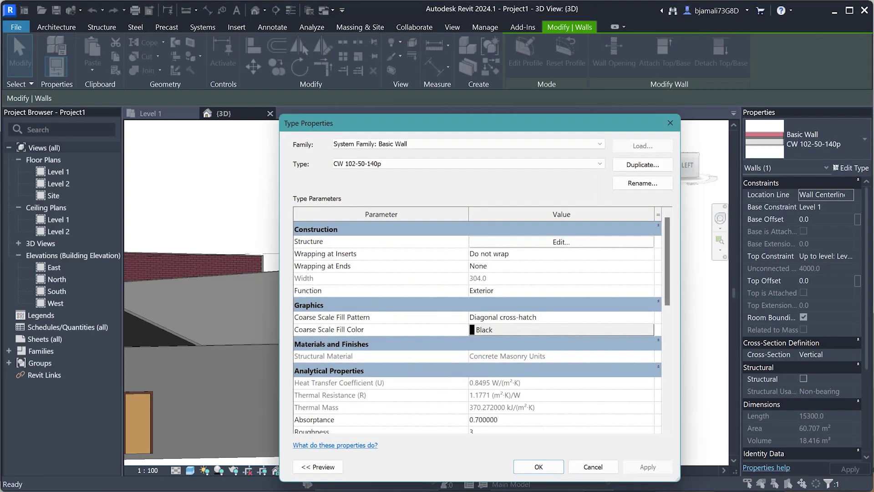
click(560, 241)
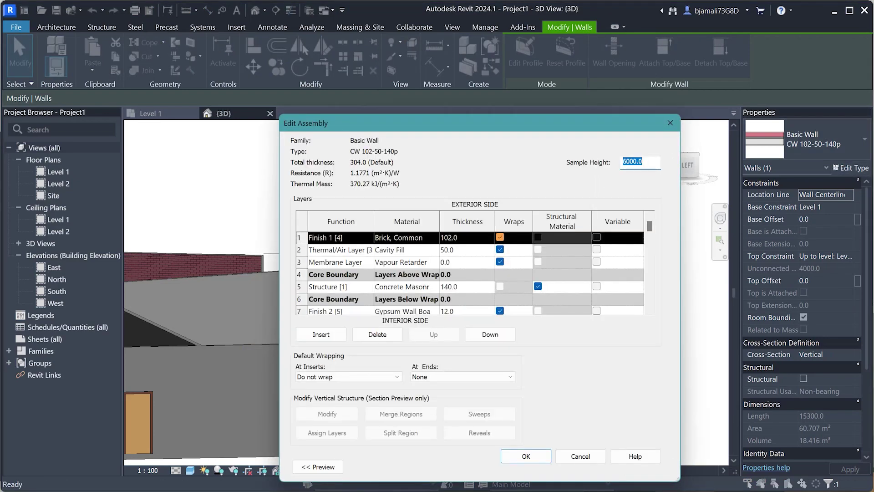
scroll(469, 273, down, 1)
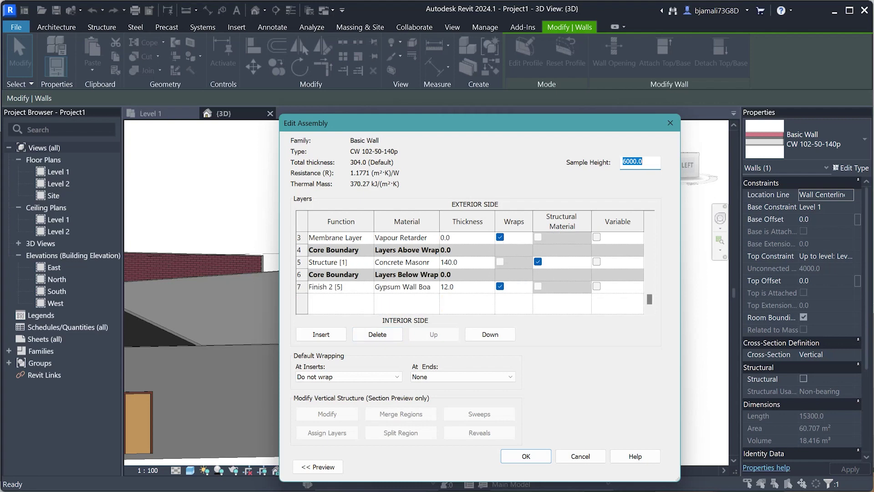
click(580, 456)
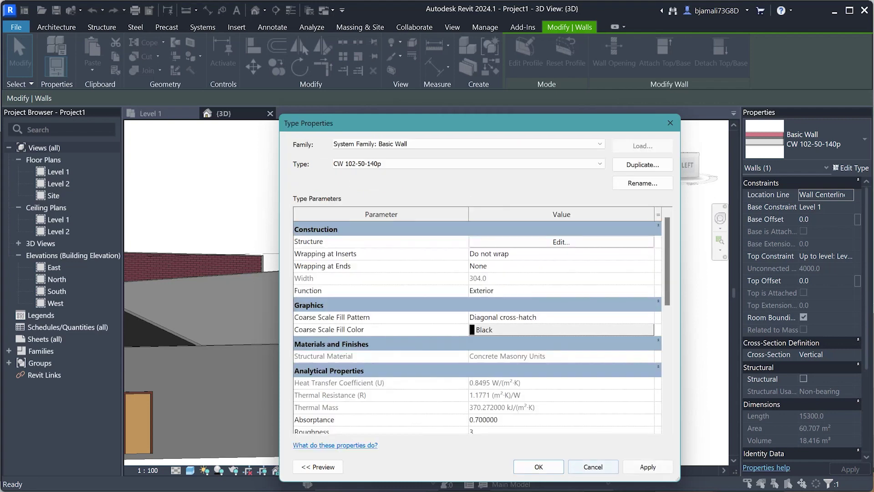
click(593, 466)
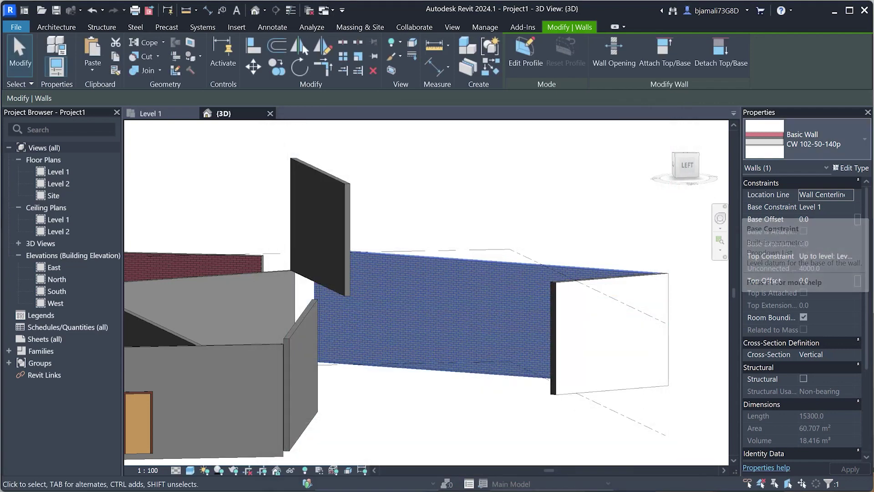
middle_drag(409, 295, 346, 259)
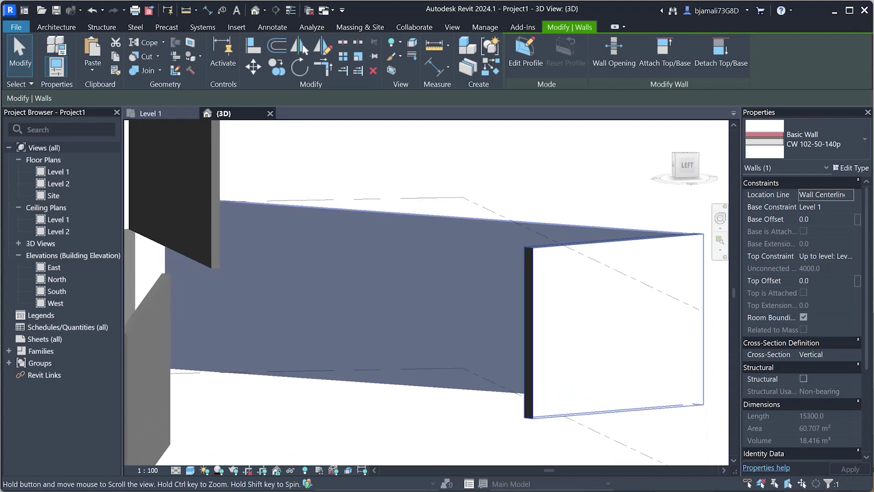
key(Escape)
Start Paint (PT) and browse the Material Browser, first picking Copper
shift+middle_drag(410, 283, 318, 273)
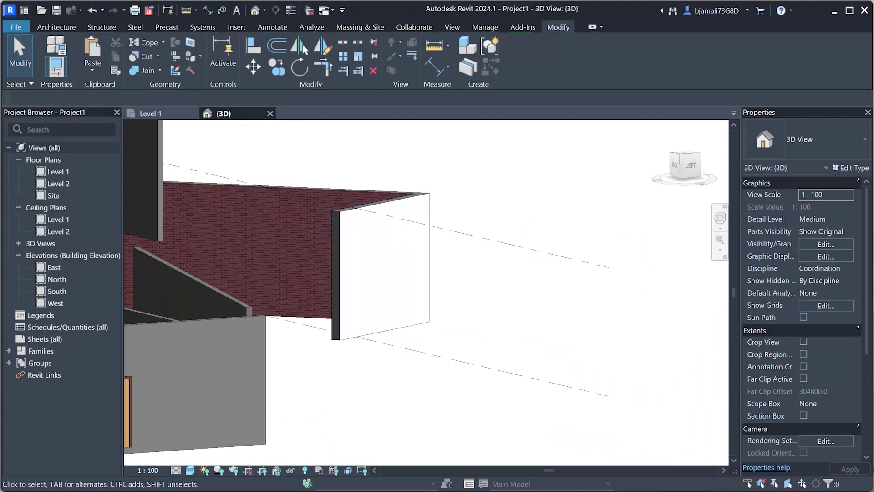
shift+middle_drag(410, 292, 455, 282)
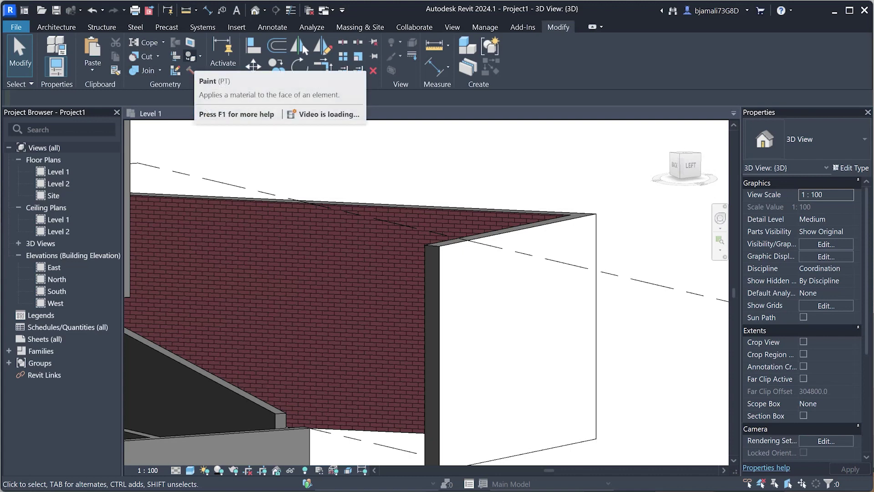
key(p)
key(t)
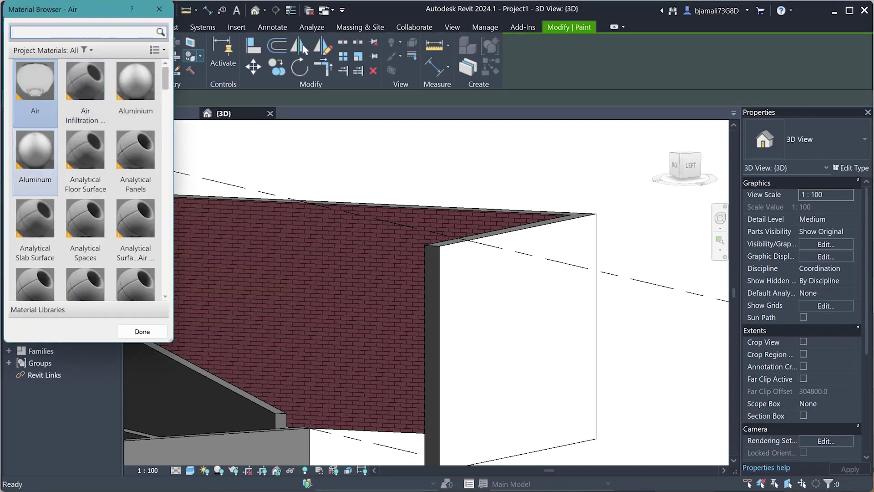
scroll(87, 182, down, 3)
scroll(87, 182, down, 2)
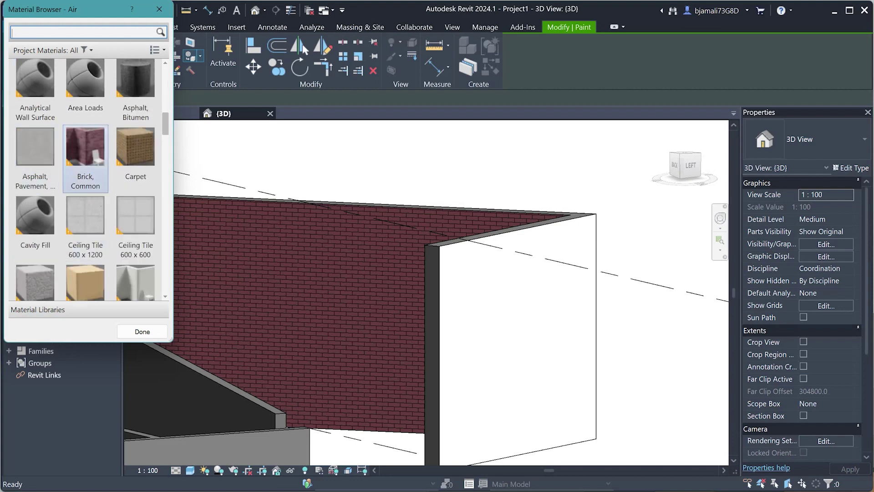
scroll(85, 196, down, 1)
scroll(85, 196, down, 5)
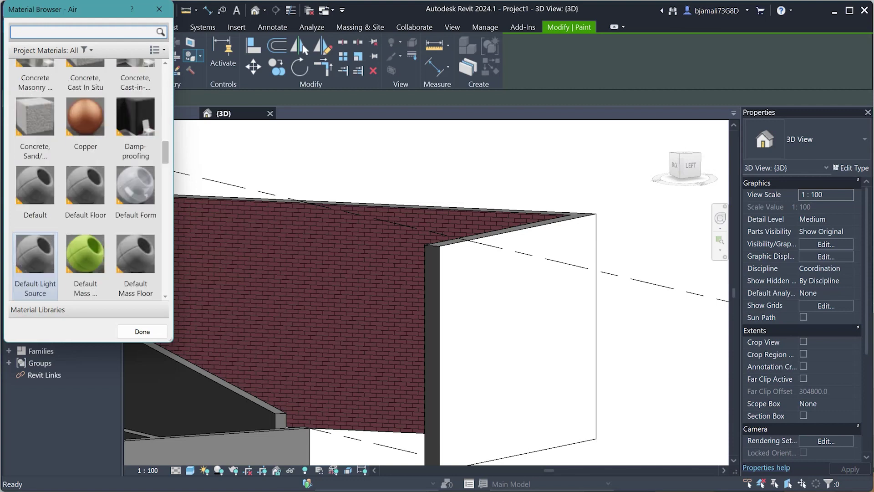
click(86, 116)
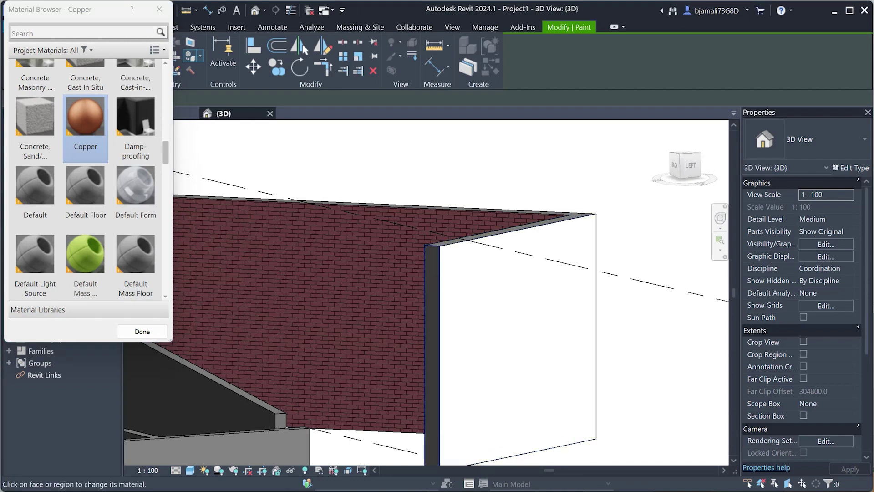
Paint the grey front wall's face with Oak Flooring and finish
shift+middle_drag(432, 319, 400, 319)
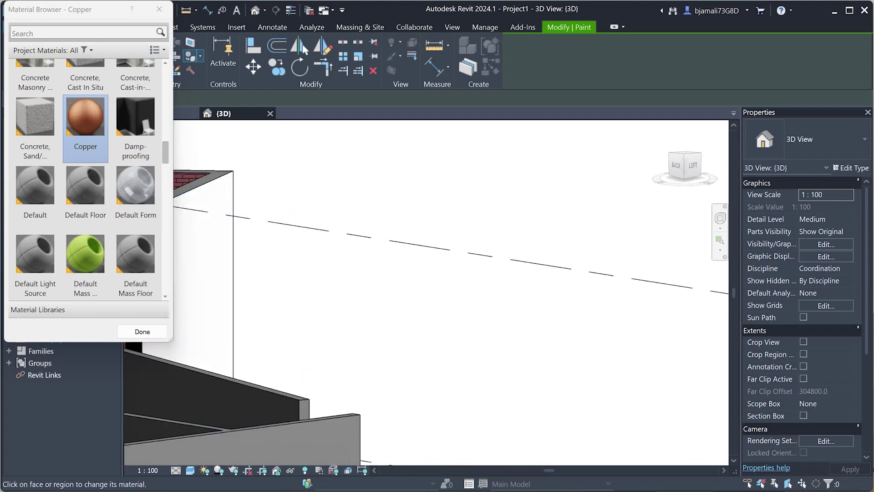
scroll(428, 292, down, 2)
middle_drag(409, 228, 455, 296)
middle_drag(504, 417, 455, 318)
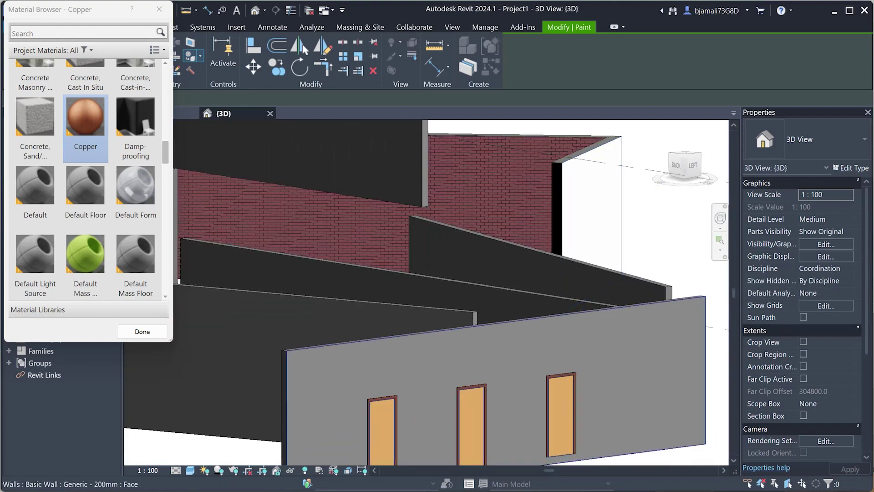
key(Down)
key(Down)
key(Down)
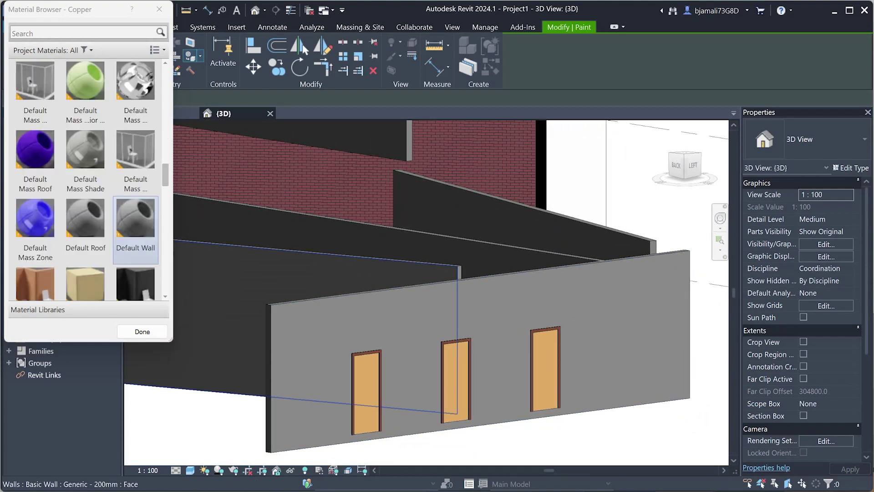
key(Down)
key(Down)
key(Down)
key(Down)
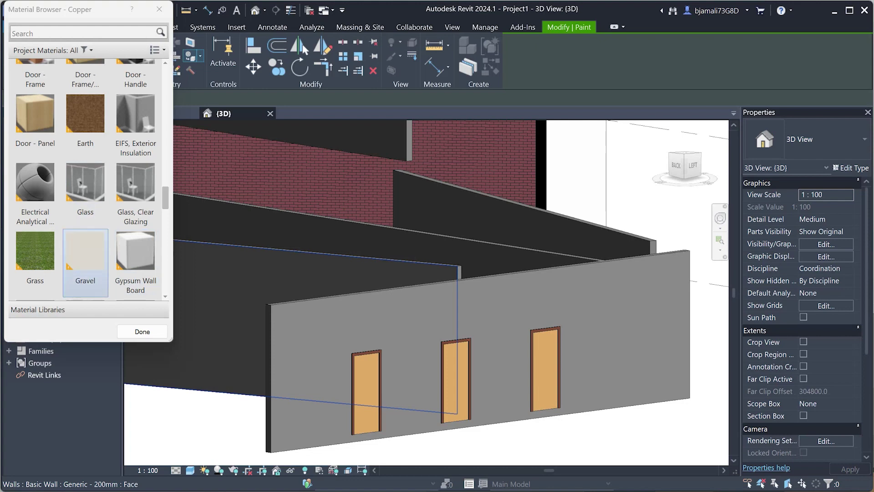
key(Left)
key(Down)
key(Down)
key(Down)
click(35, 219)
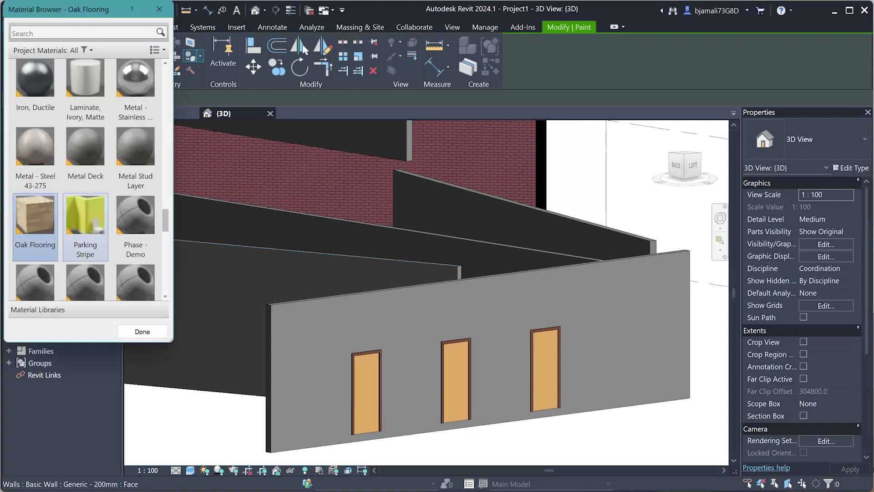
click(596, 319)
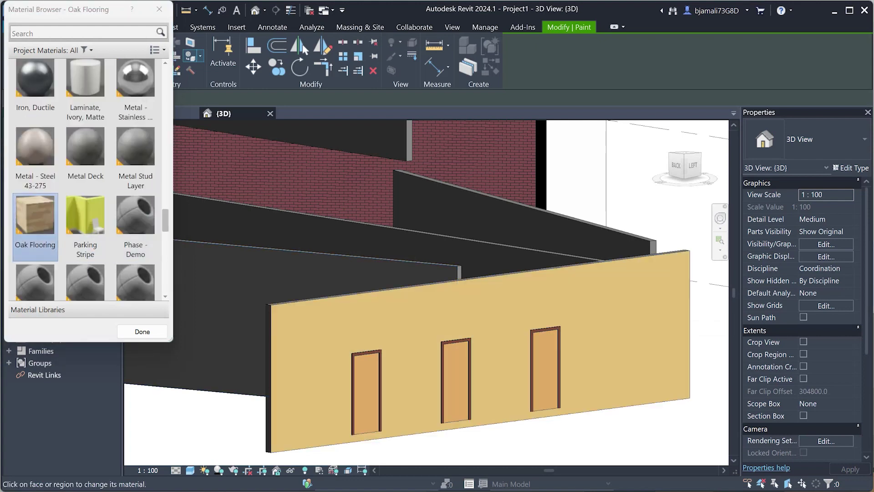
click(142, 332)
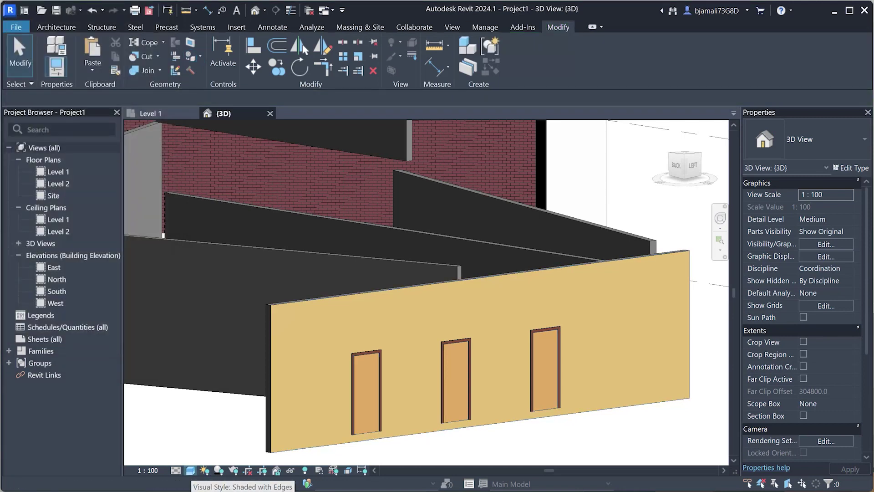
click(190, 470)
click(209, 458)
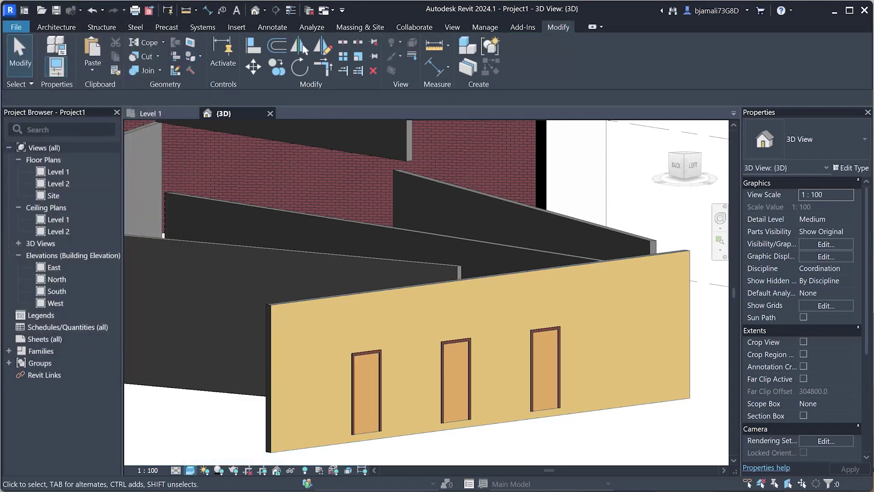
click(478, 351)
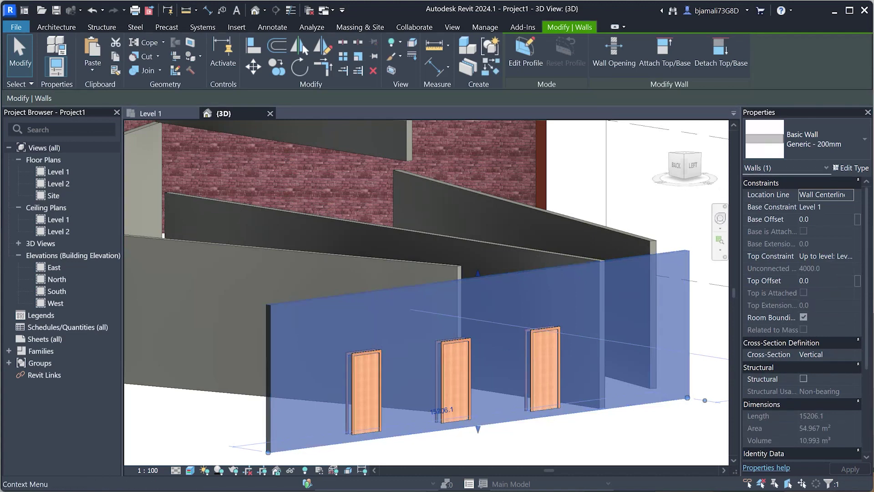
click(850, 168)
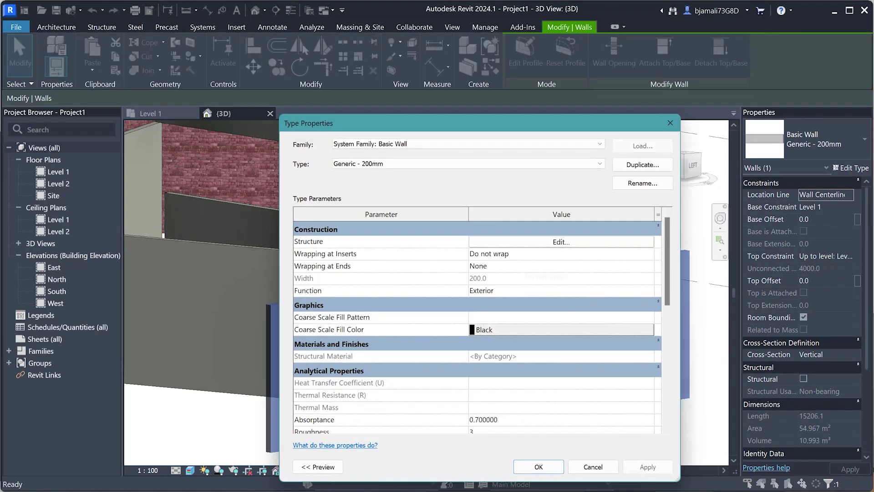
click(561, 241)
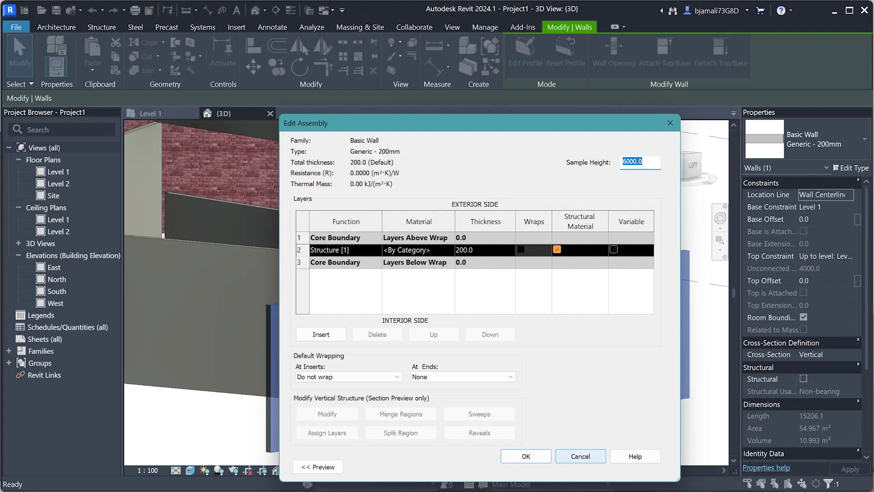
click(580, 456)
click(593, 466)
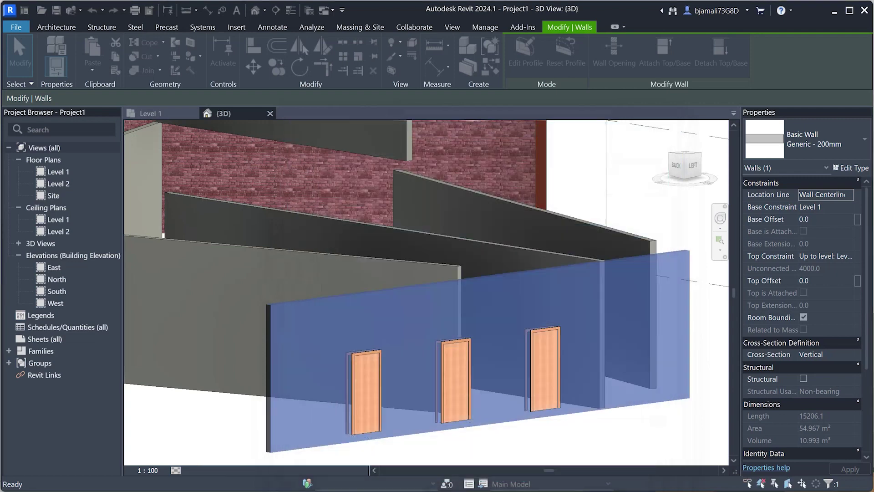
key(Escape)
scroll(566, 378, down, 1)
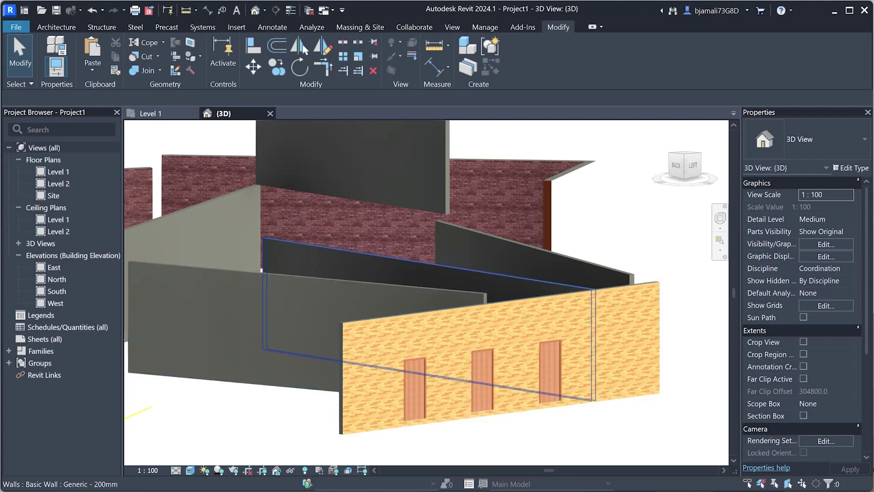
click(411, 385)
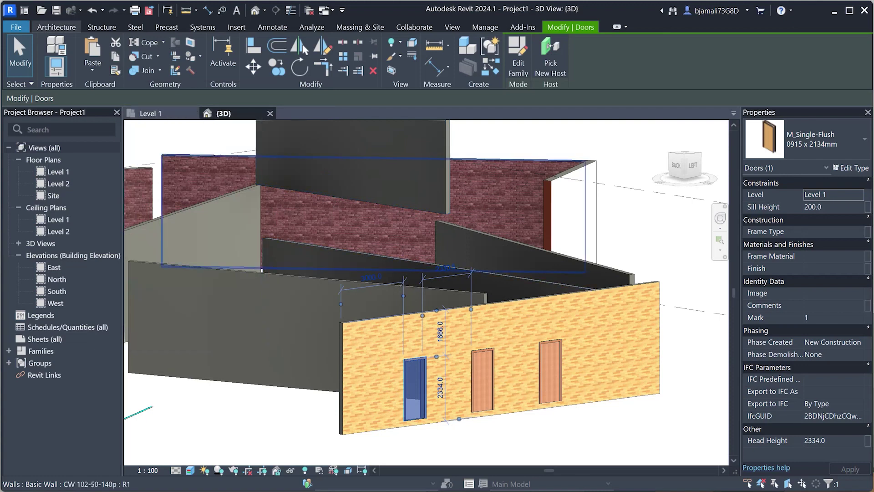
Place an M_Single-Flush 0762 x 2134mm door at the oak wall's right end
click(56, 27)
click(77, 48)
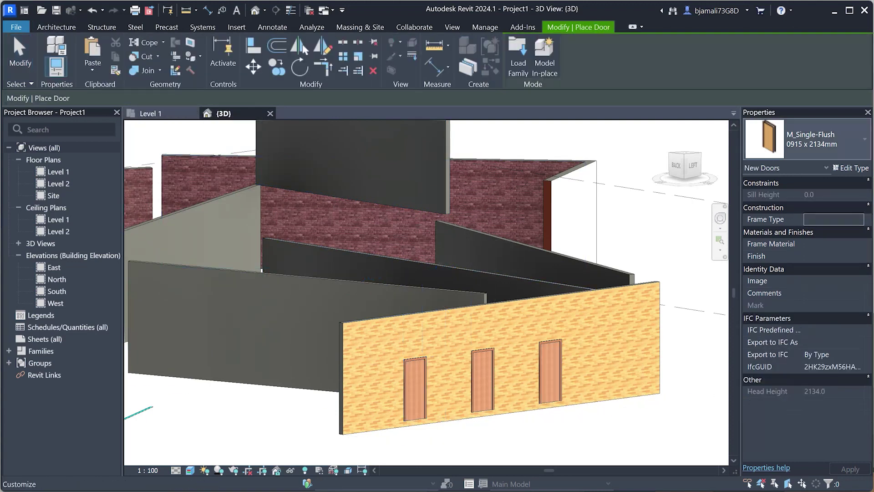
click(810, 139)
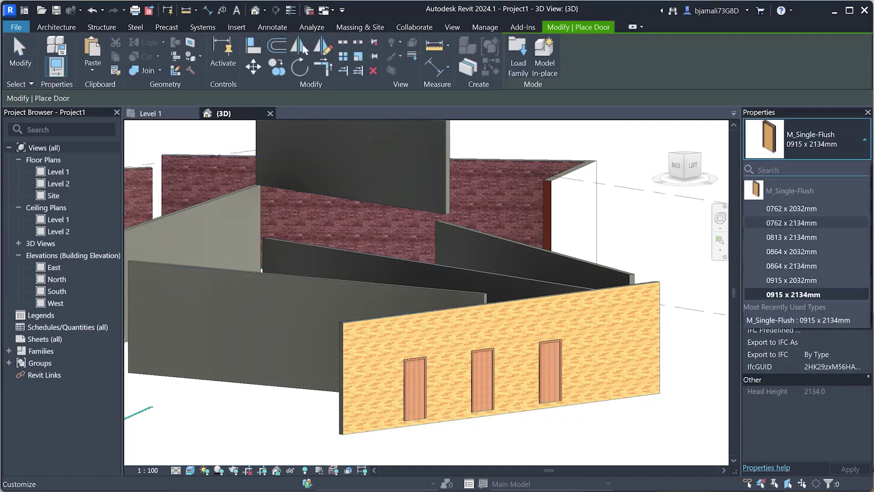
click(792, 223)
scroll(624, 346, up, 2)
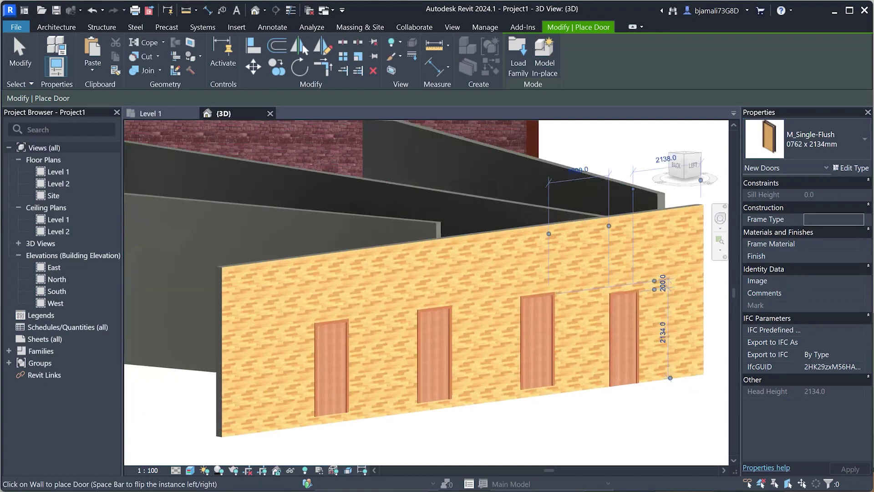
scroll(624, 346, up, 1)
click(624, 337)
key(Escape)
key(Escape)
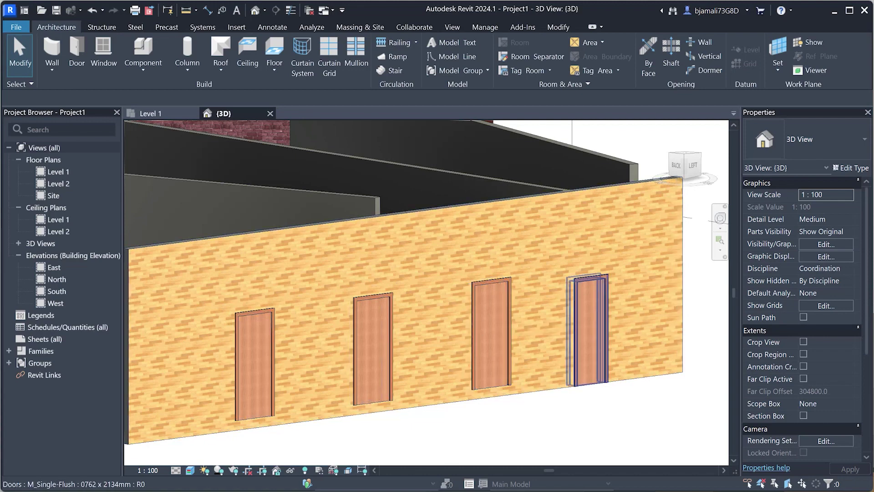
Use Match Type to copy the third door's 0915 x 2134mm type onto the fourth door
click(491, 320)
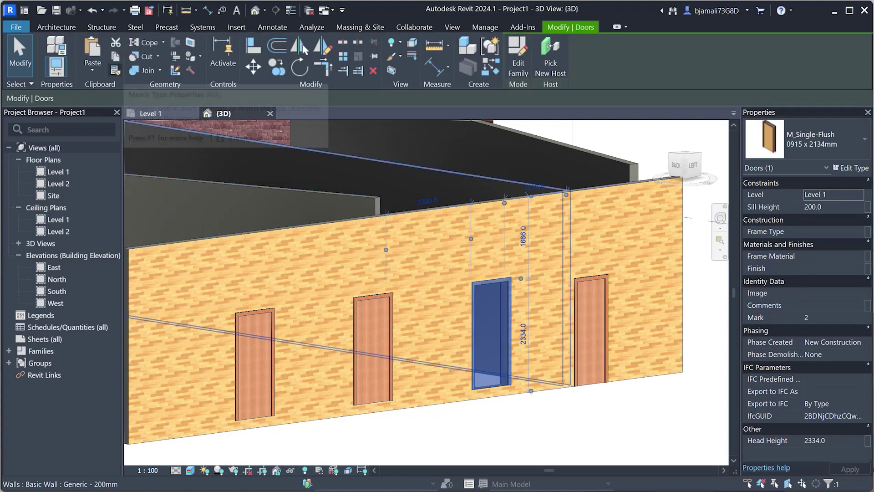
click(115, 70)
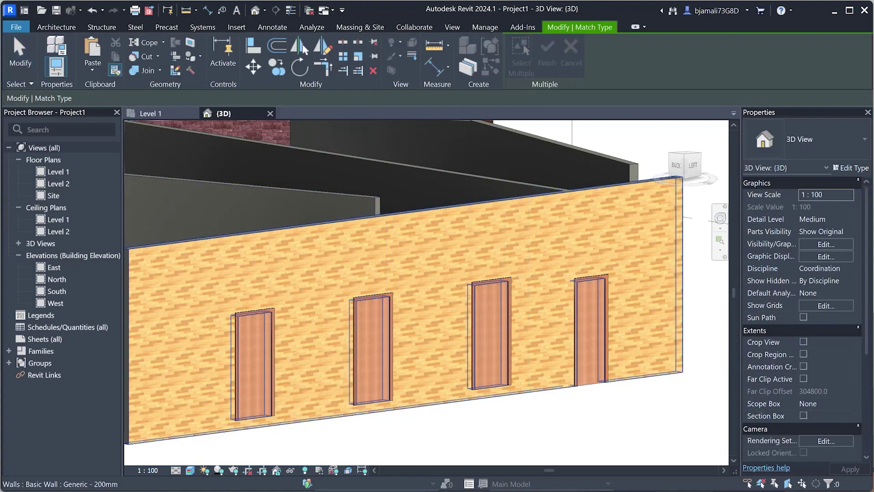
click(491, 332)
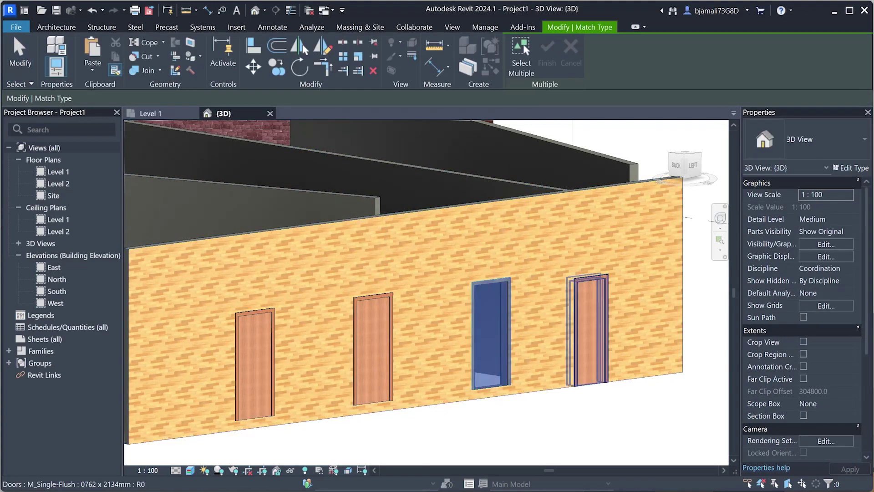
click(587, 330)
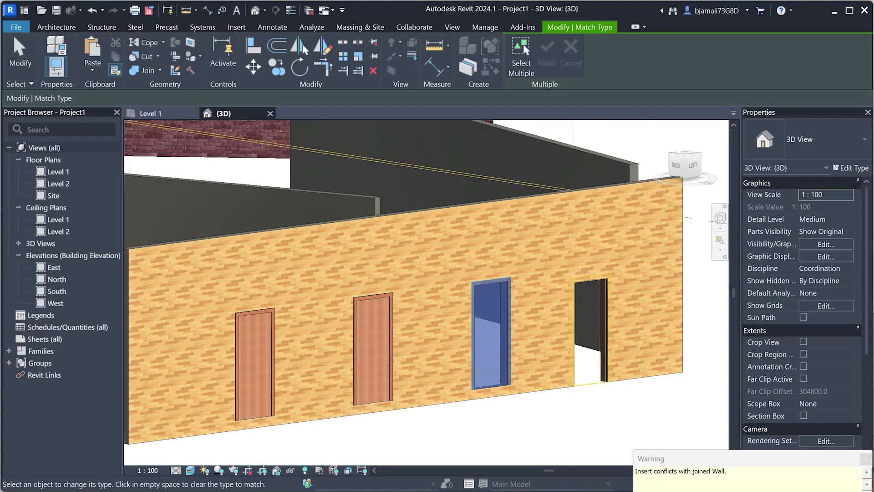
key(Escape)
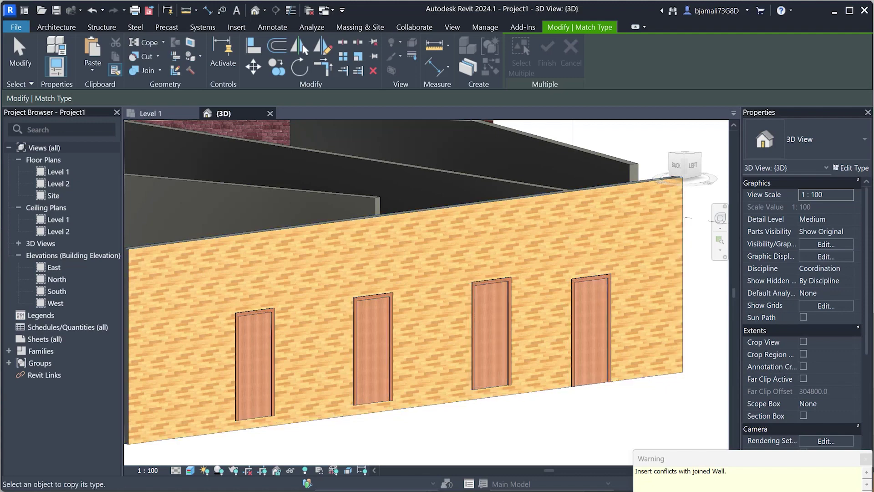
key(Escape)
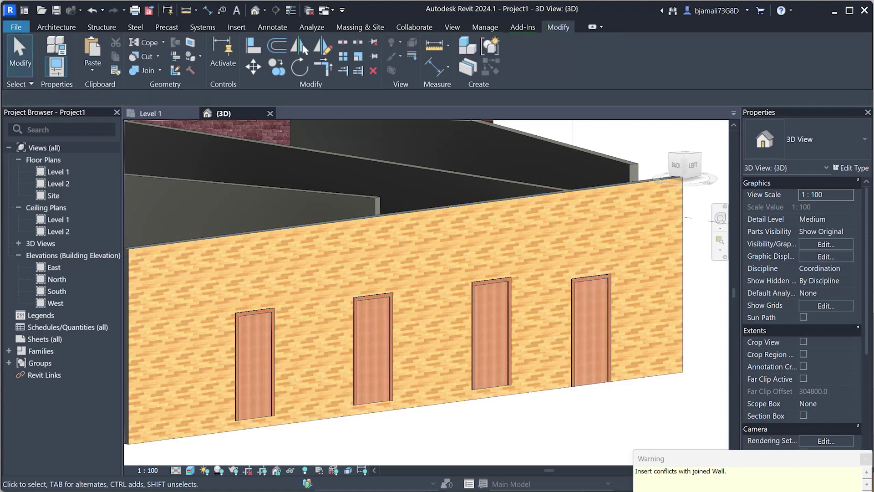
scroll(386, 297, down, 1)
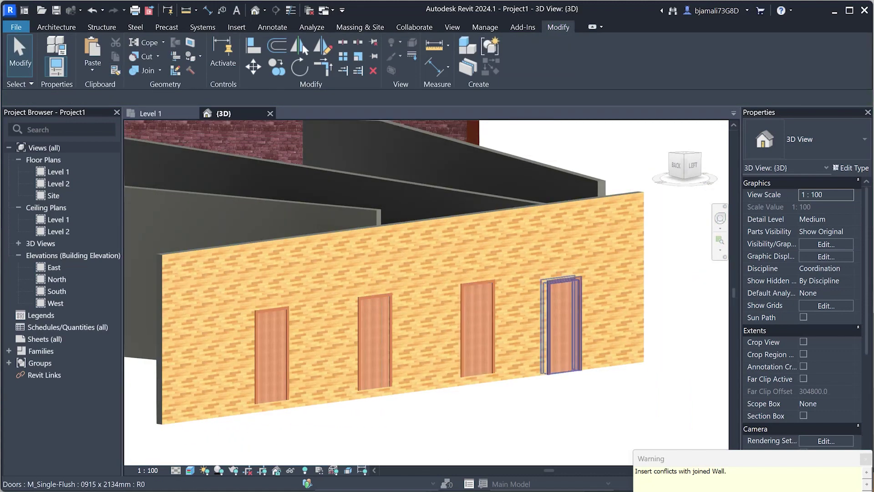
click(56, 27)
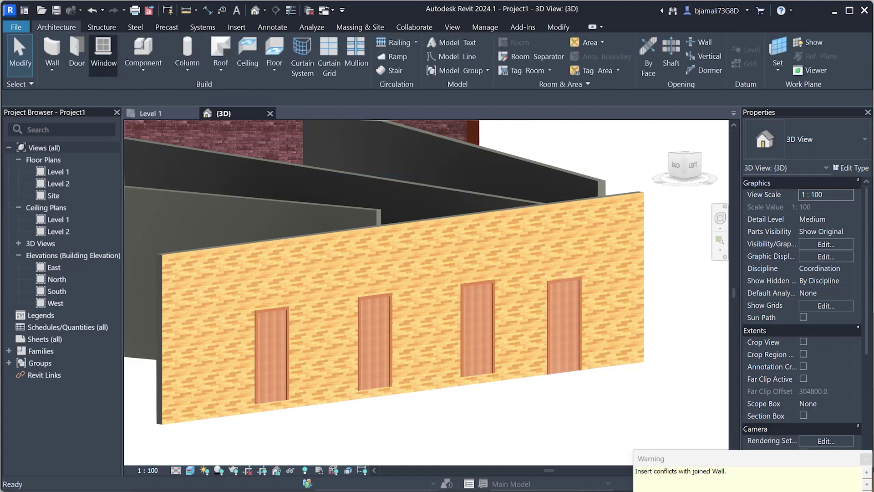
Place an M_Window-Casement-Double 1050 x 1350mm window above the middle doors
click(103, 53)
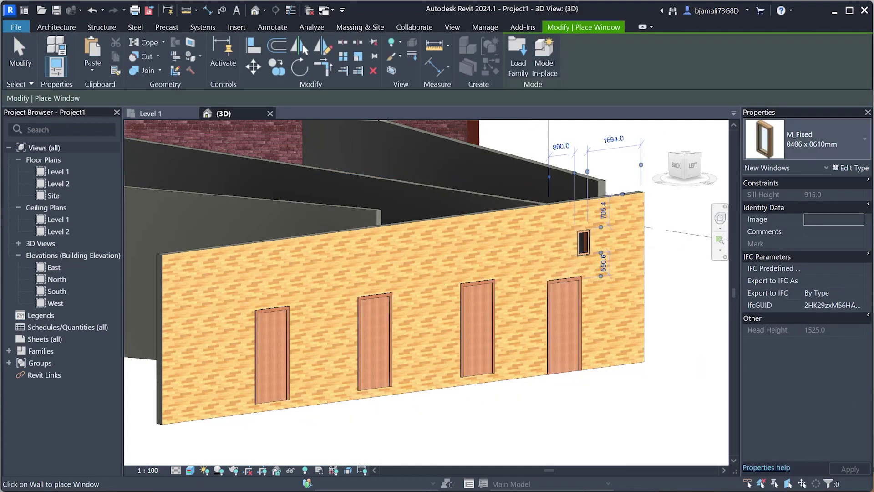
click(810, 139)
click(794, 373)
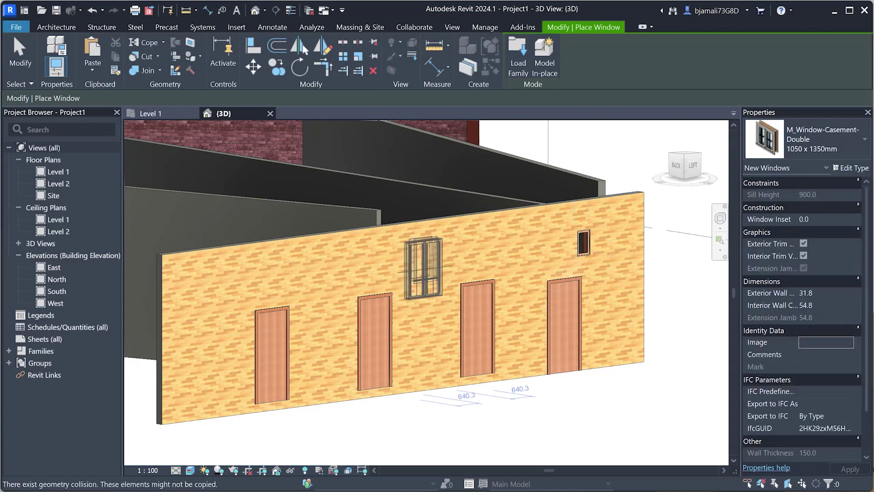
click(424, 268)
scroll(455, 268, up, 1)
key(Escape)
Delete the rightmost door from the front wall, then select and release the small fixed window
click(582, 332)
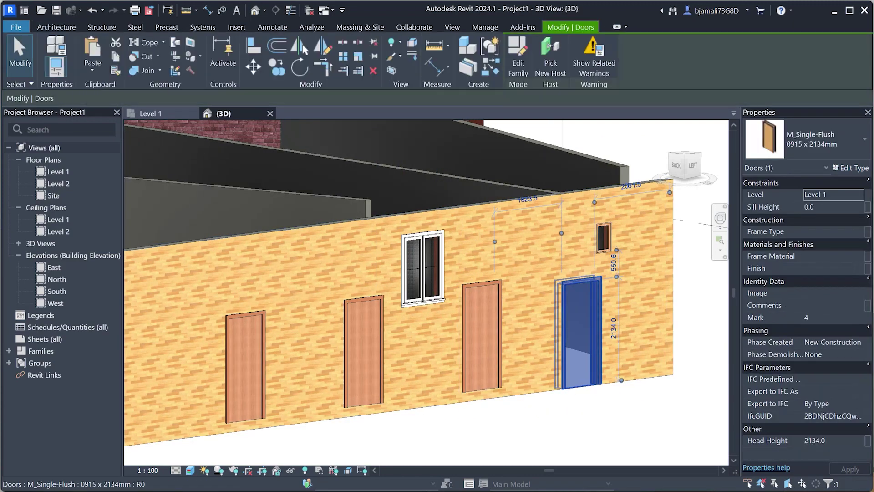
key(Delete)
click(601, 237)
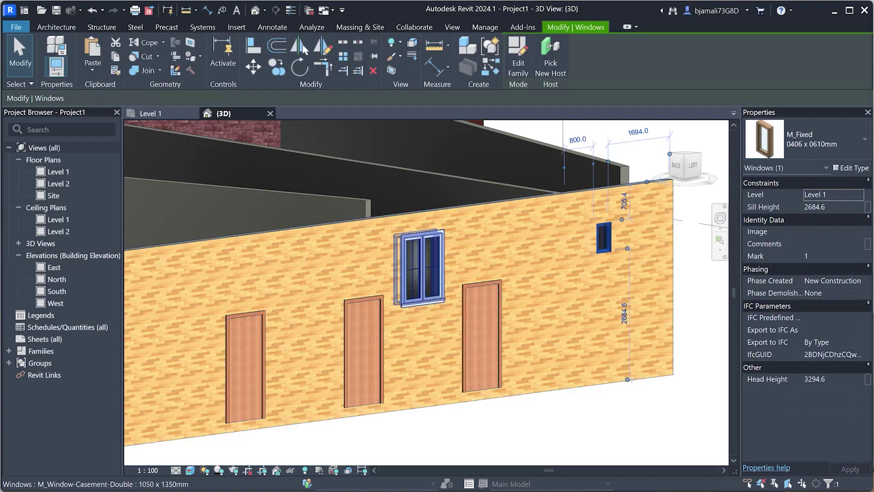
key(Escape)
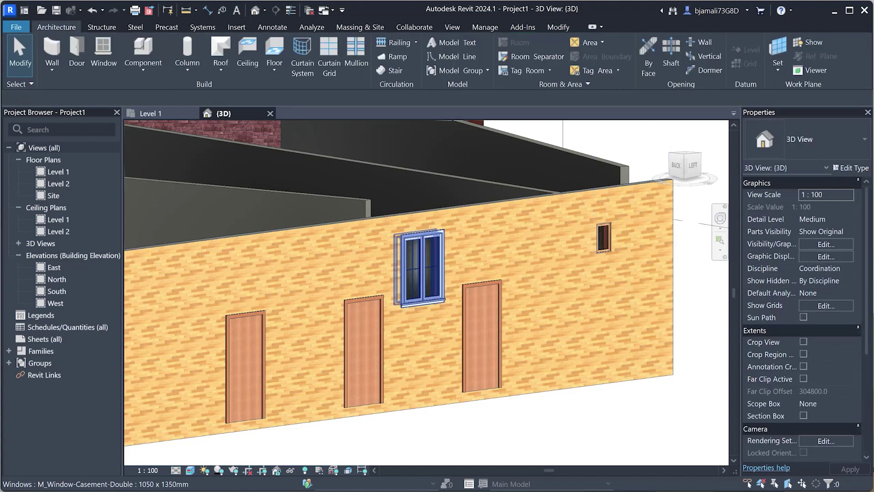
Use Match Type (MA) to make the small window a double casement window
key(m)
key(a)
click(414, 268)
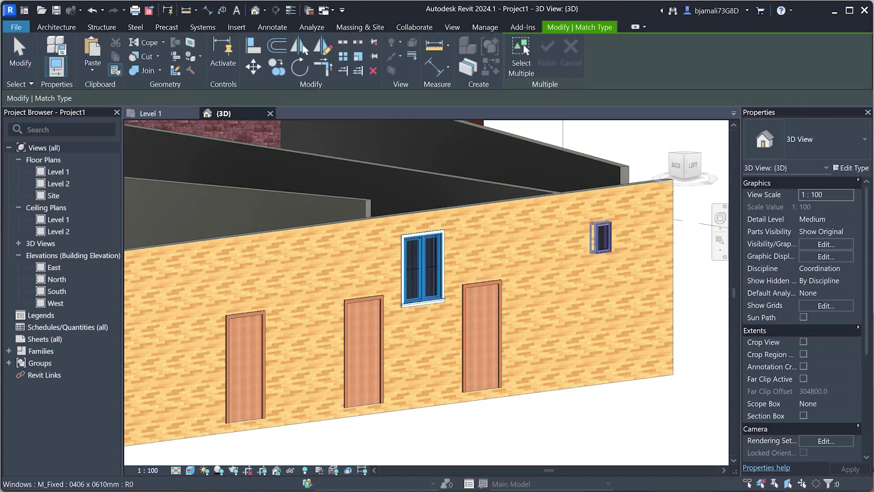
click(603, 236)
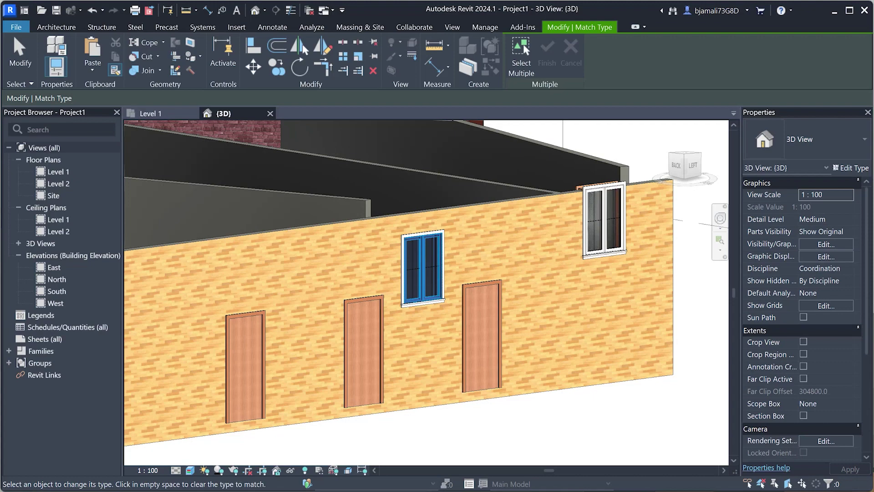
key(Escape)
key(Escape)
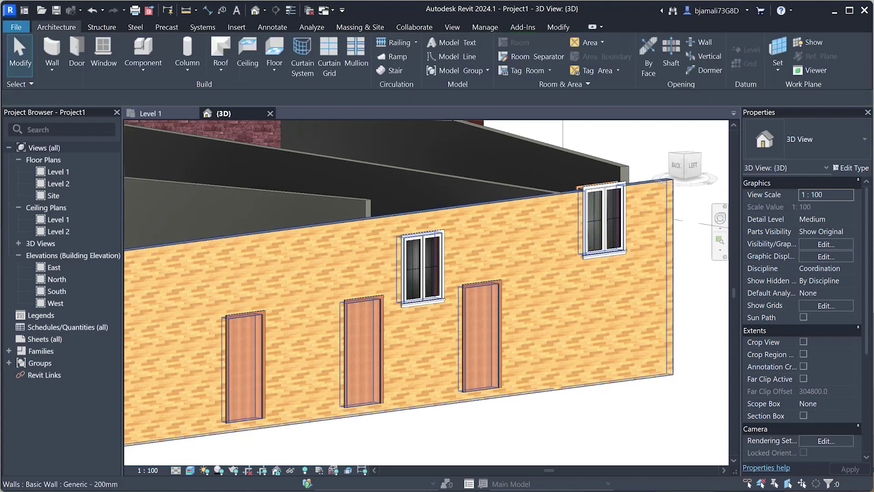
Lower the new right-hand casement window to a 300 sill height
click(608, 191)
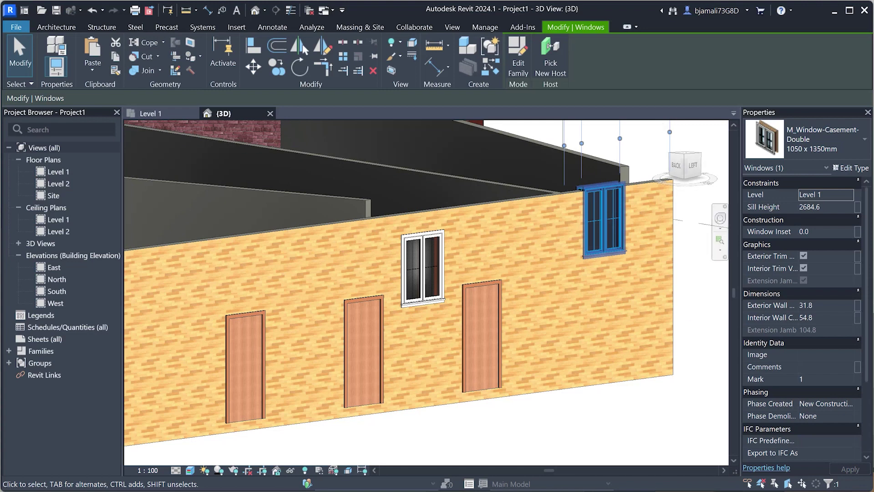
key(Tab)
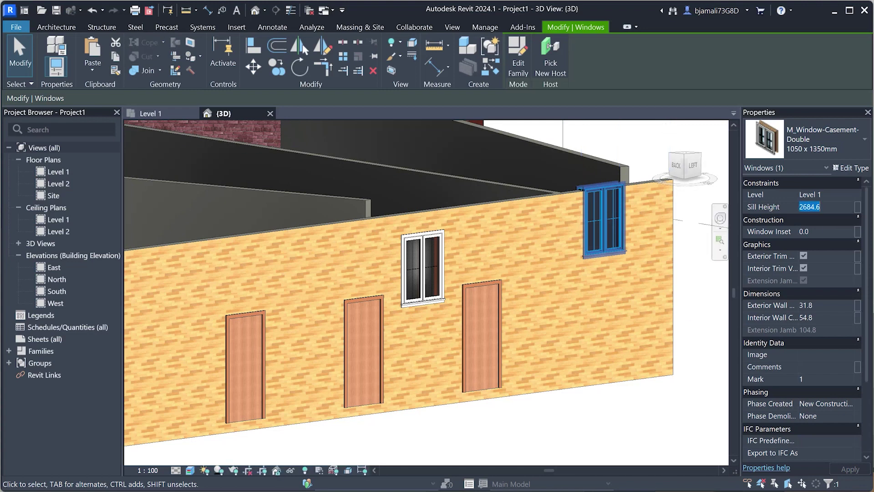
text(300.0)
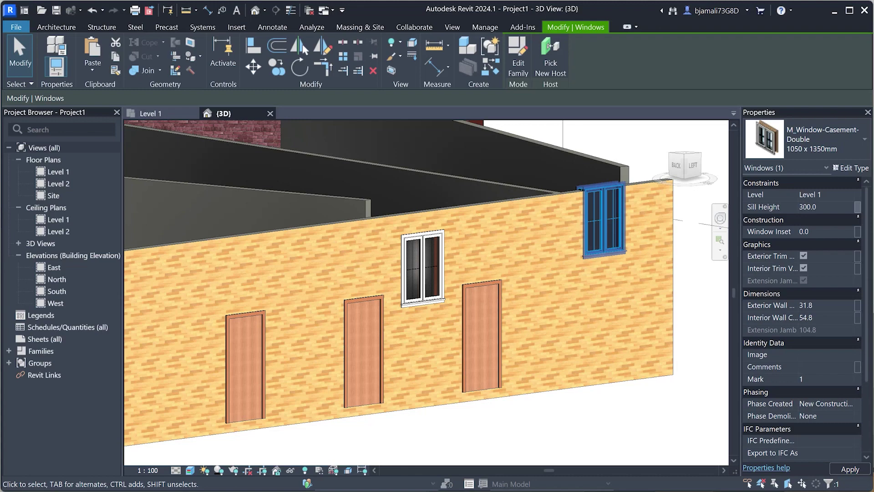
key(Return)
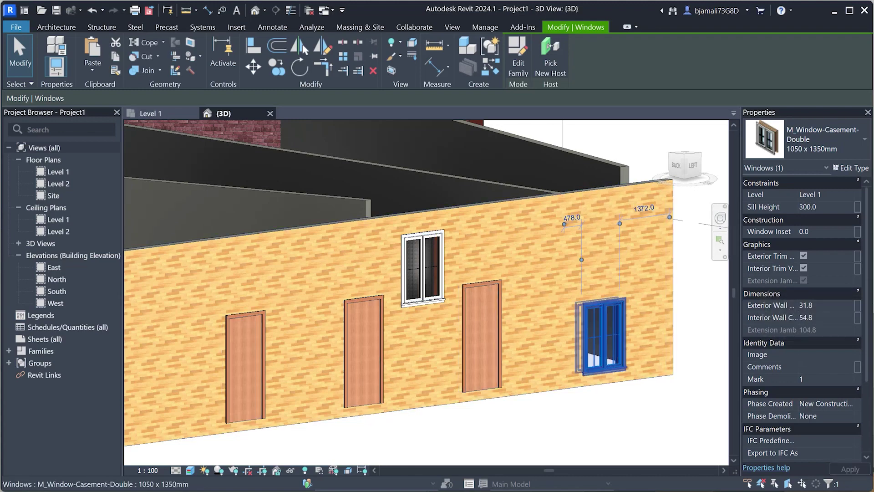